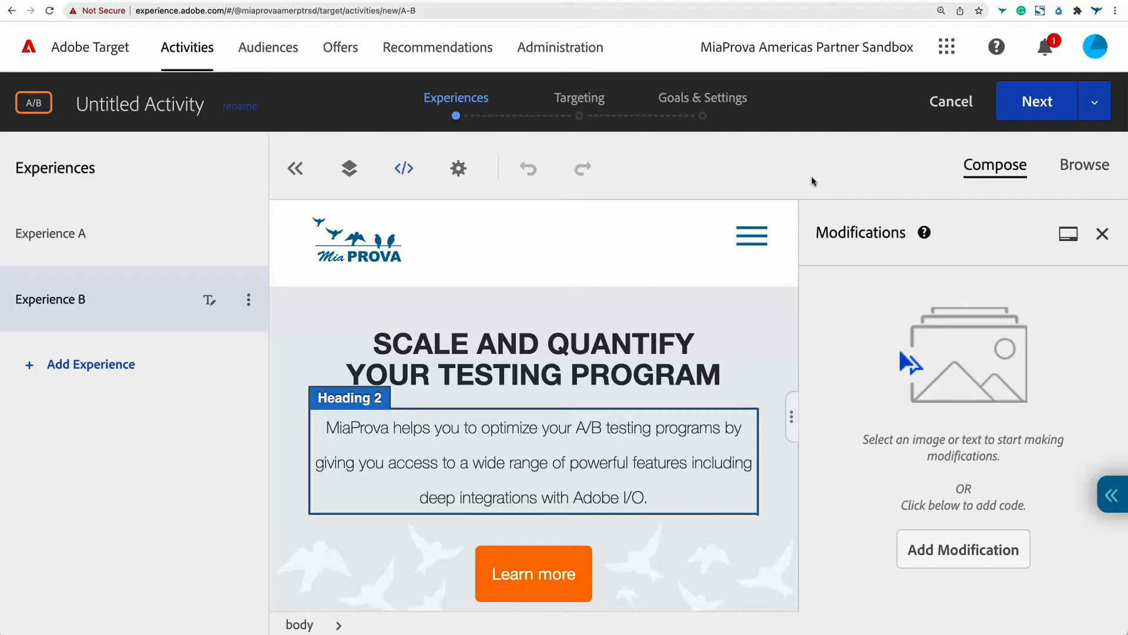
pyautogui.click(951, 101)
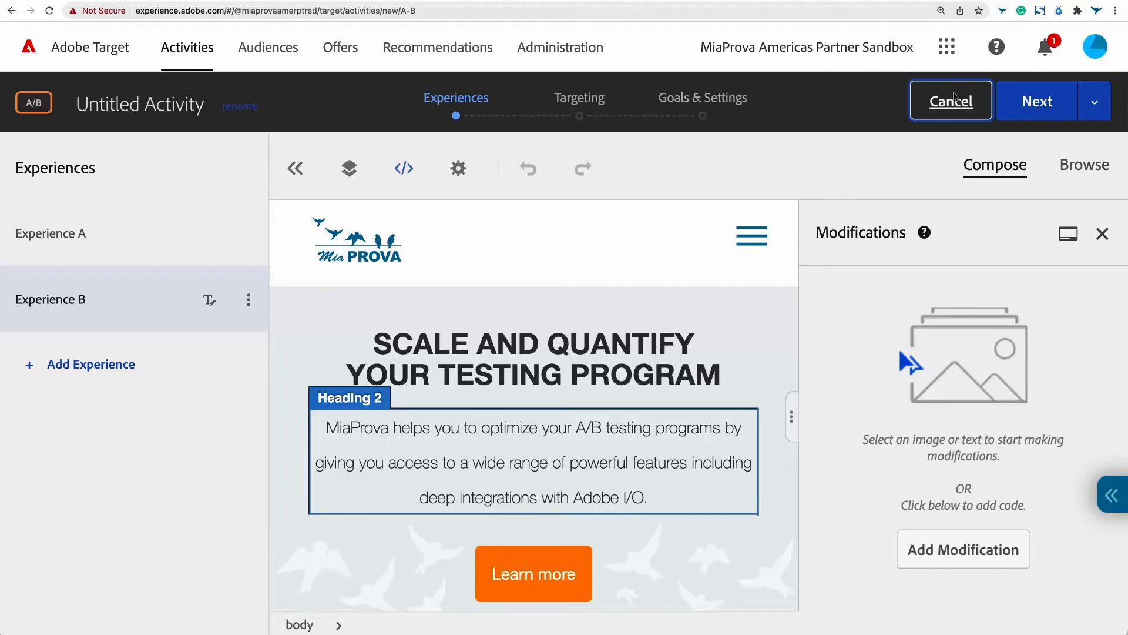
pyautogui.click(635, 444)
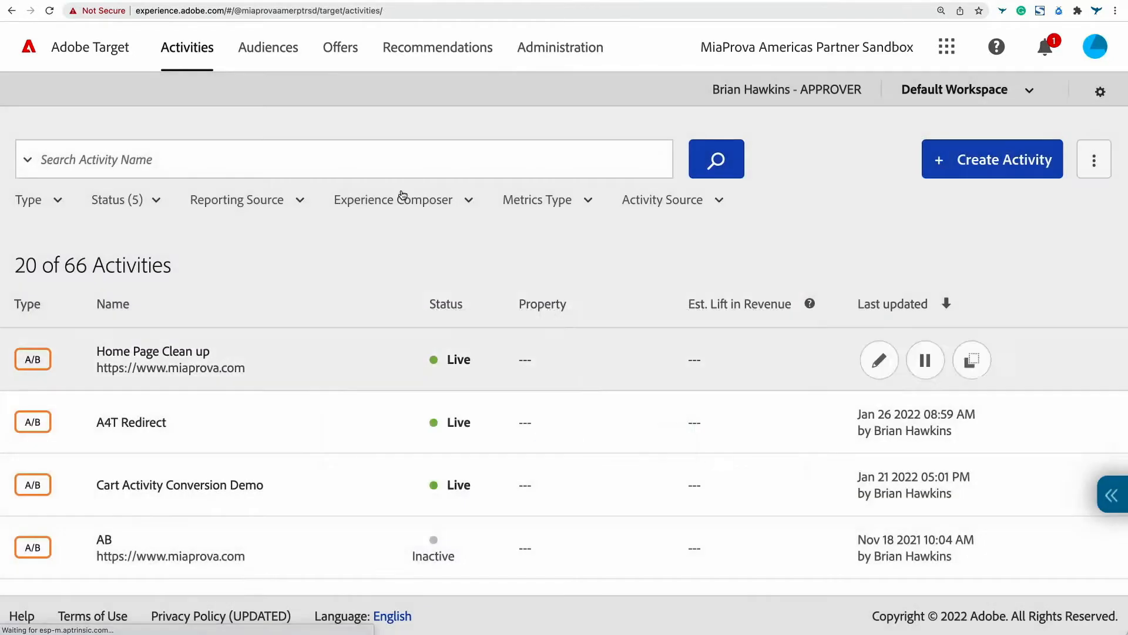
pyautogui.click(954, 157)
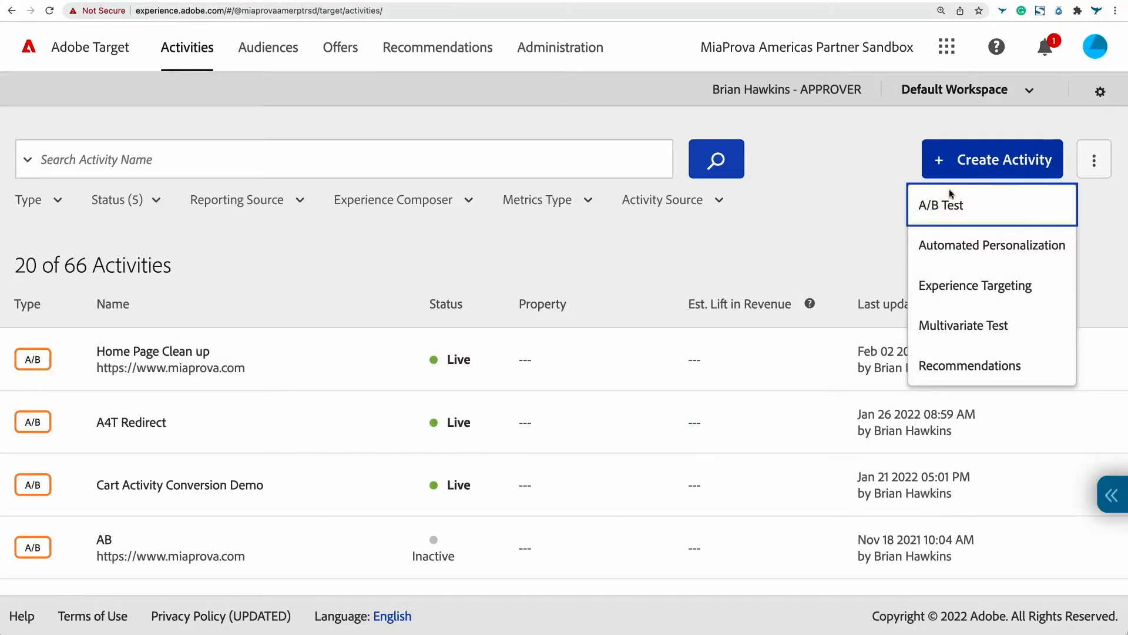
pyautogui.click(940, 206)
pyautogui.moveTo(402, 597); pyautogui.dragTo(238, 599)
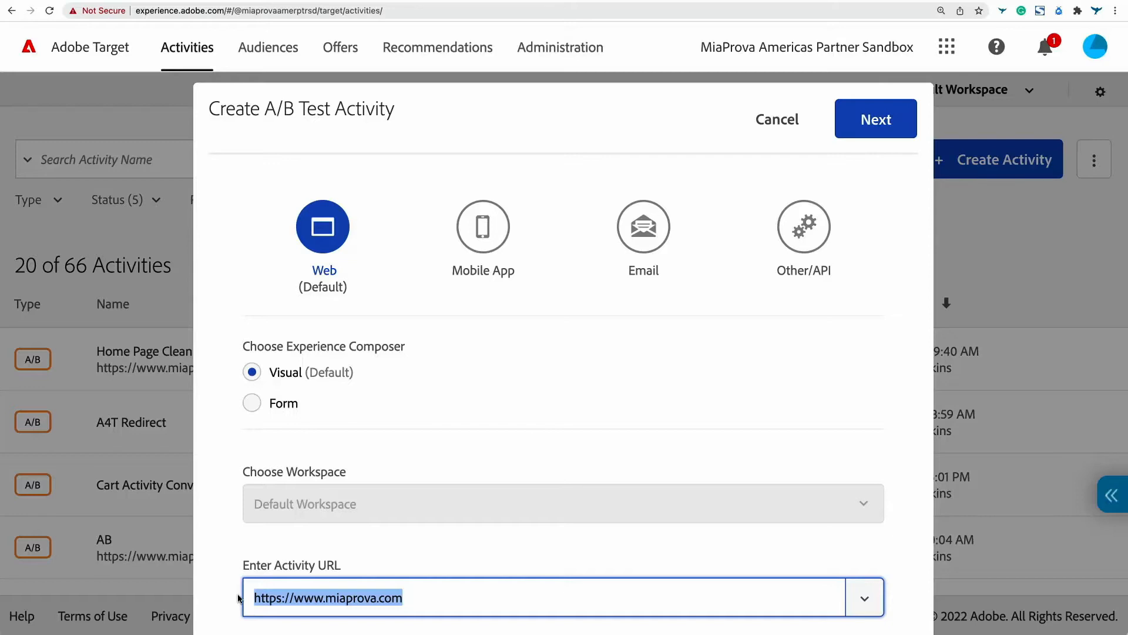
pyautogui.click(877, 125)
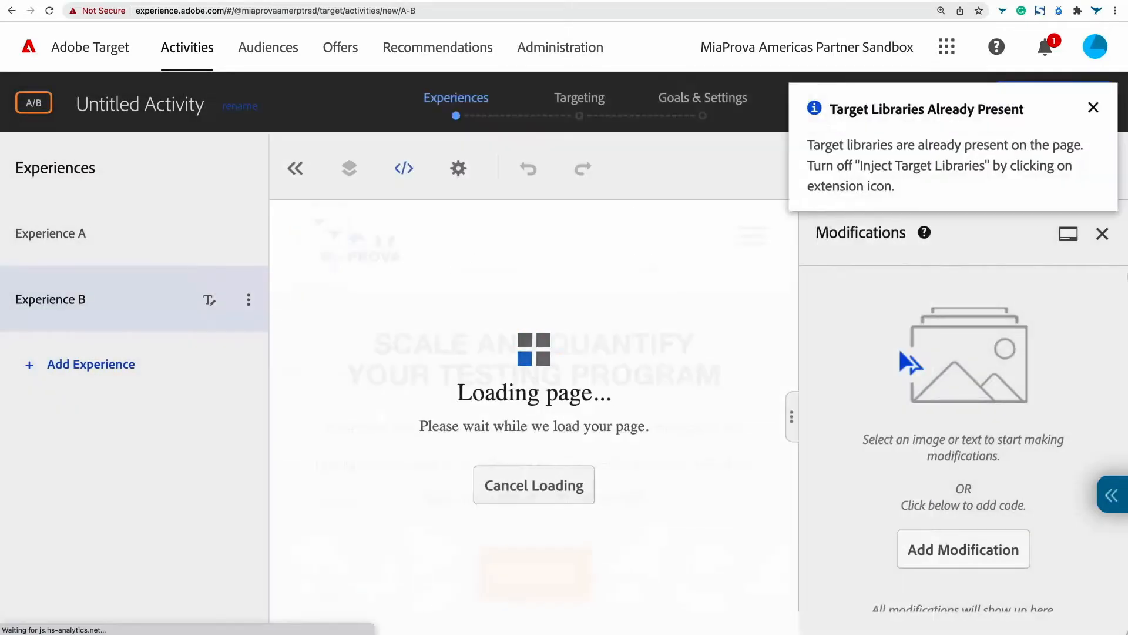
# - Close the Modifications panel and open the activity's Page Delivery settings
pyautogui.click(1102, 233)
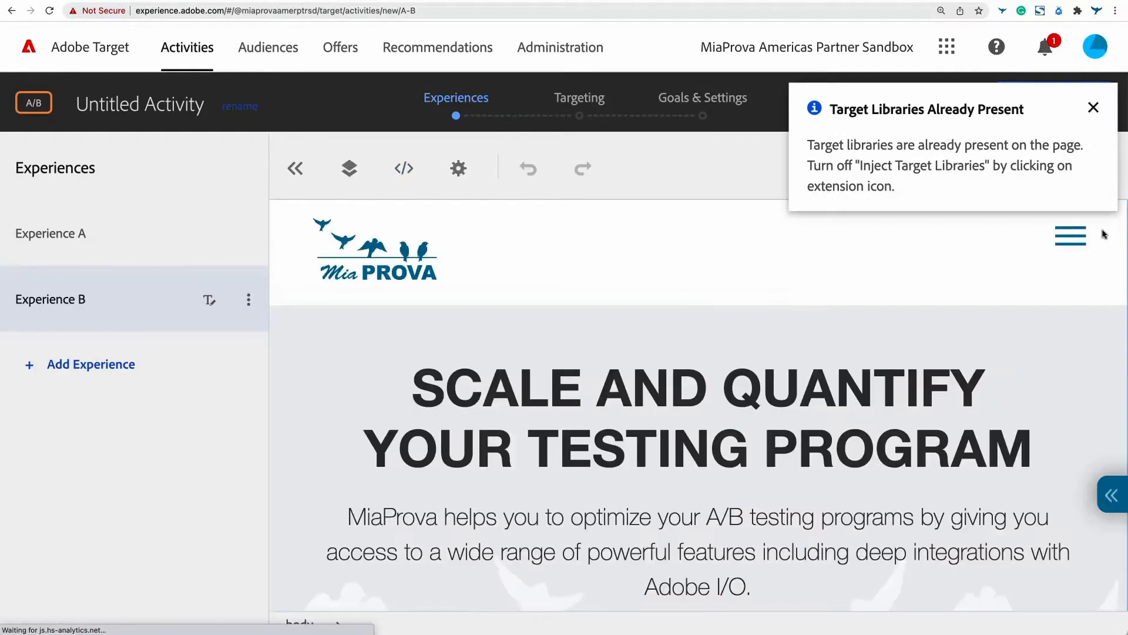
pyautogui.click(457, 169)
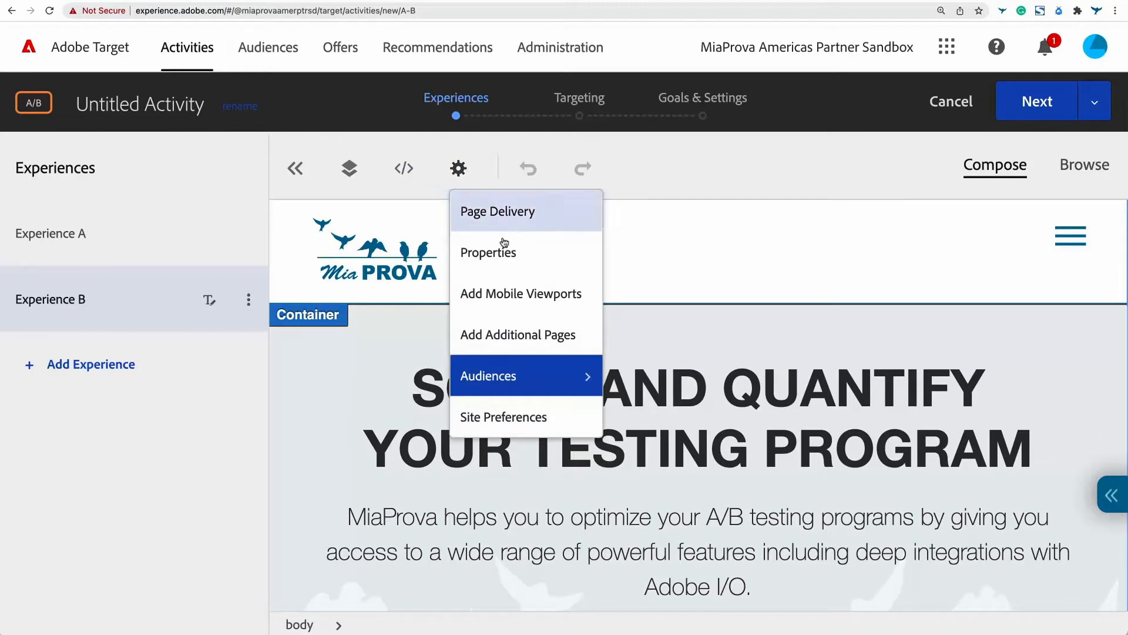
pyautogui.click(502, 211)
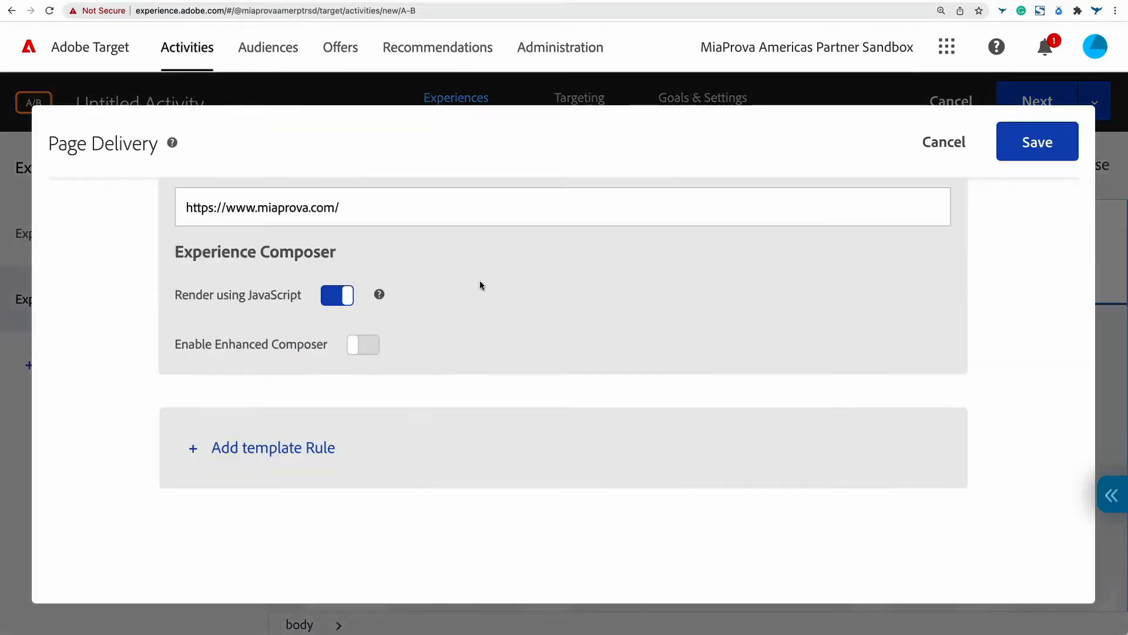
pyautogui.scroll(1, 477, 334)
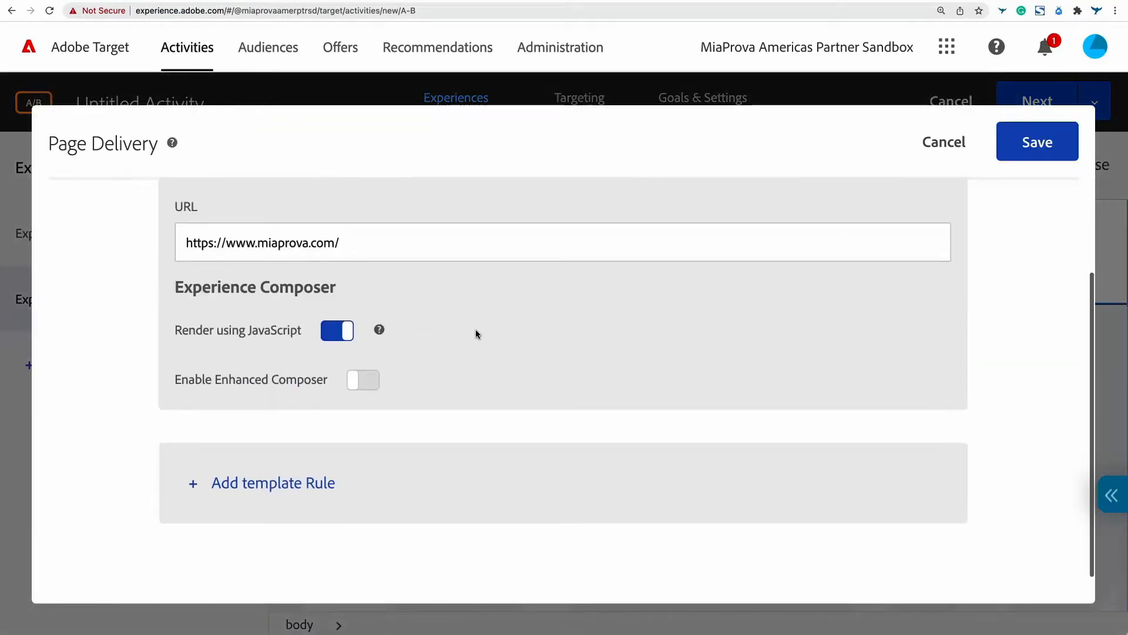
pyautogui.scroll(-2, 477, 334)
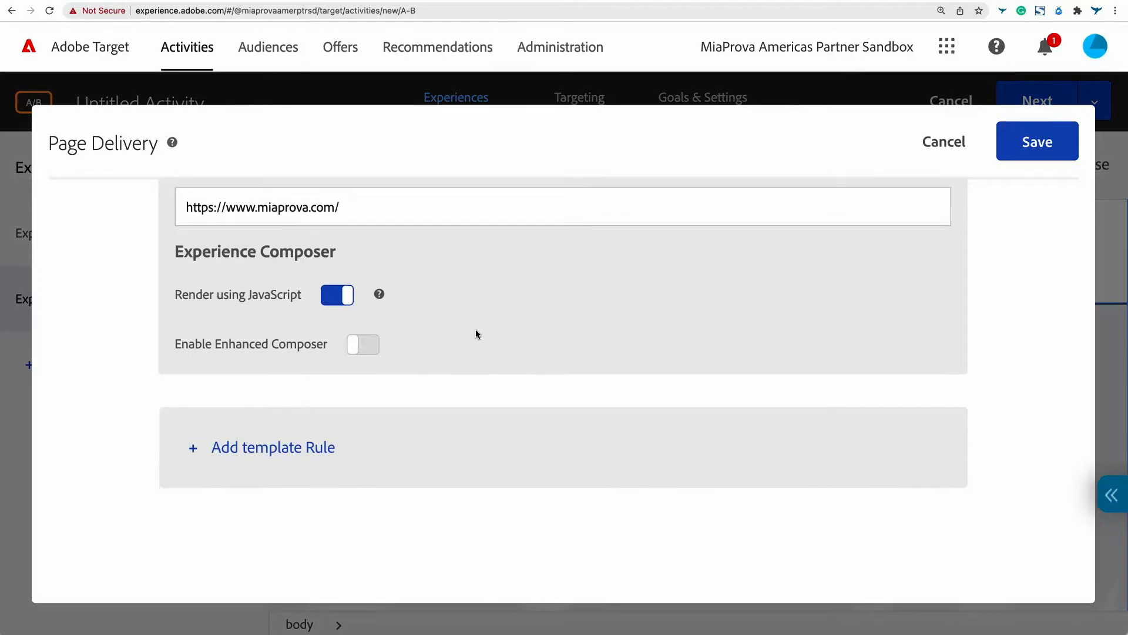
# - Add an additional template rule of type URL to the page delivery
pyautogui.click(284, 450)
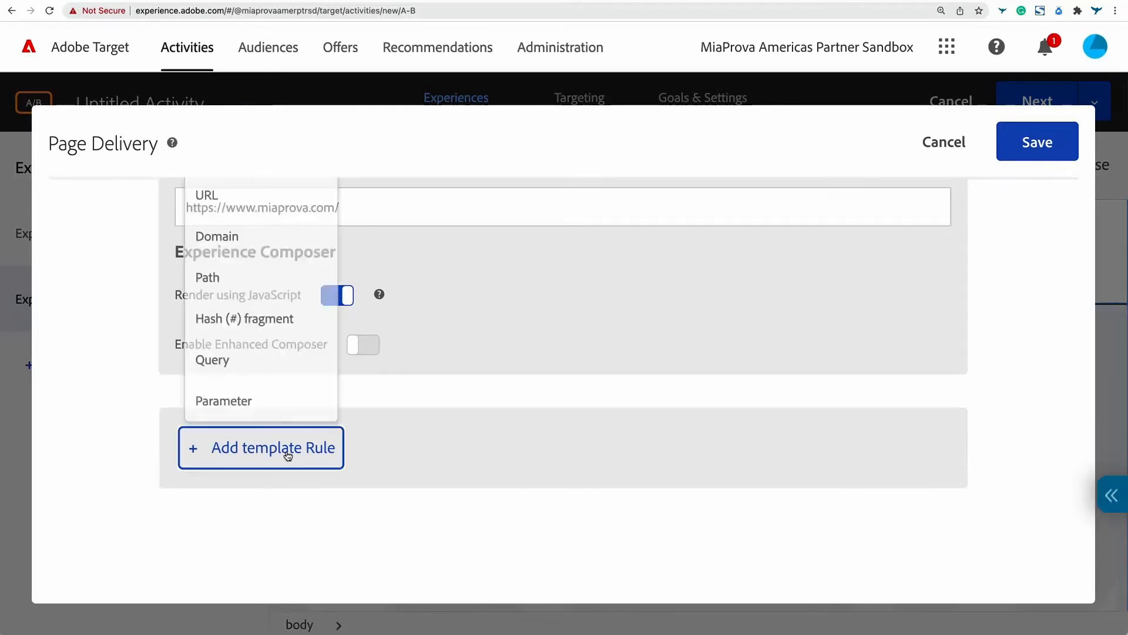
pyautogui.scroll(1, 265, 237)
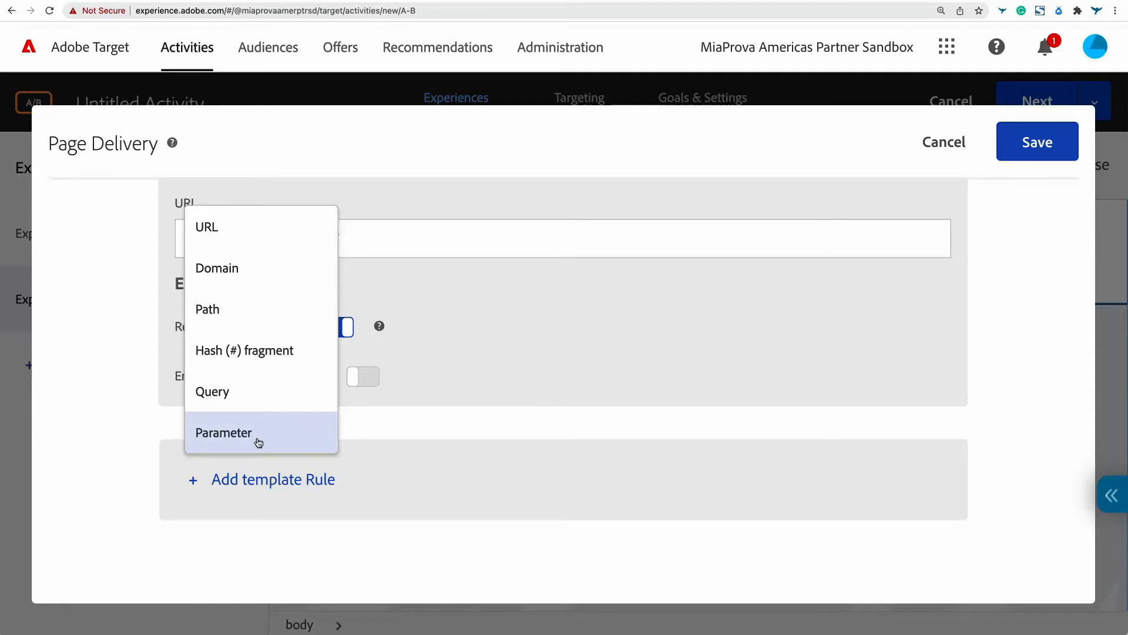
pyautogui.click(303, 237)
pyautogui.click(259, 486)
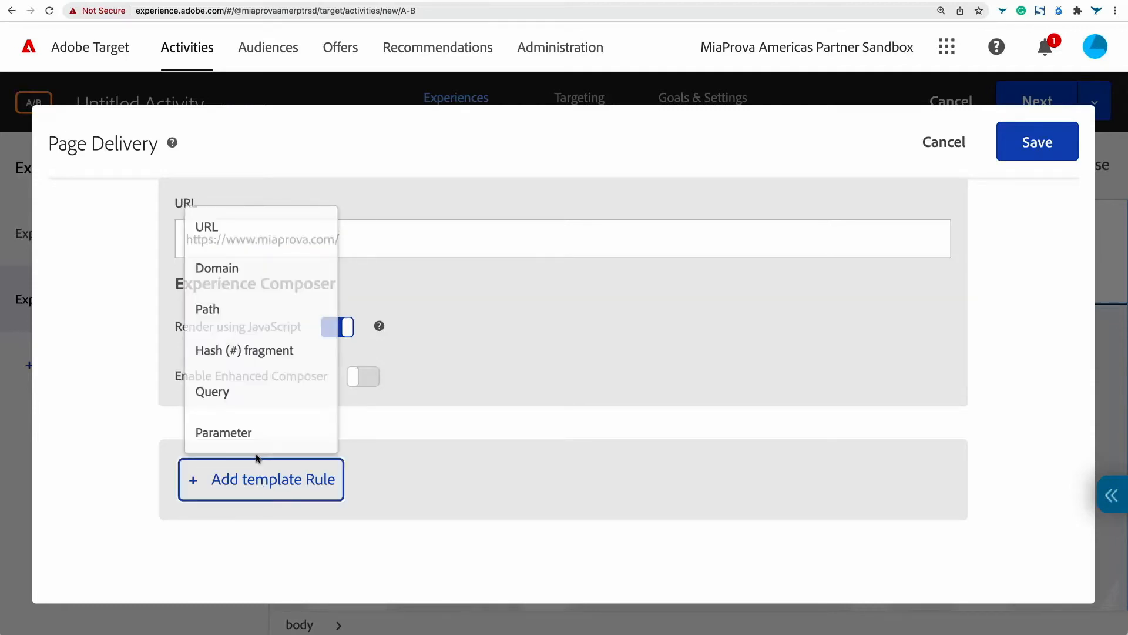
pyautogui.click(227, 227)
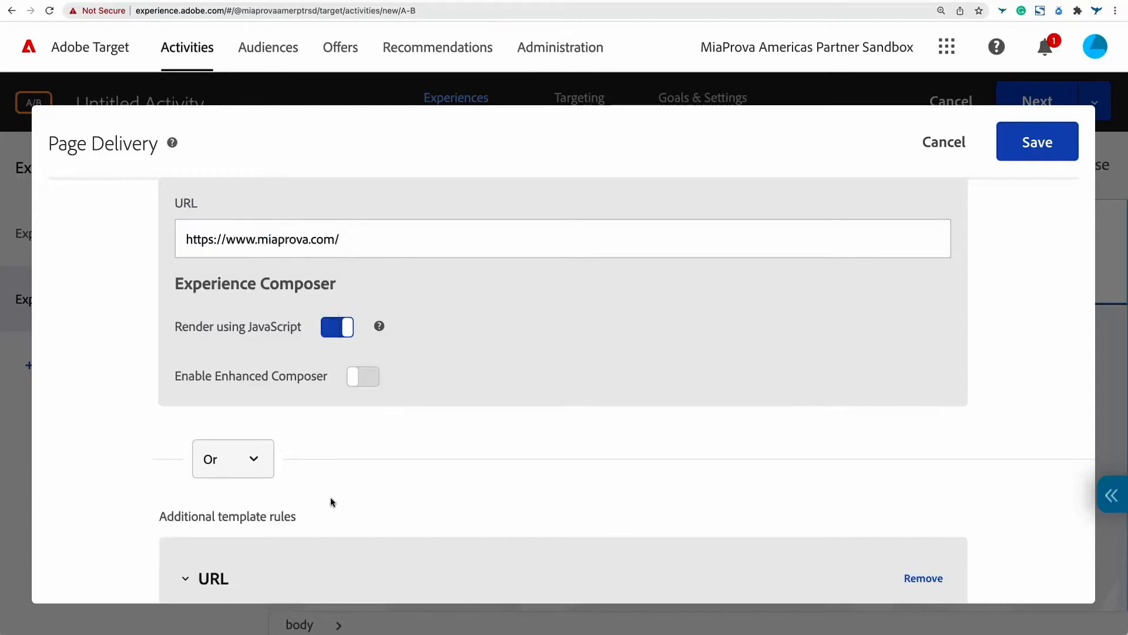
pyautogui.scroll(-3, 329, 493)
pyautogui.click(305, 517)
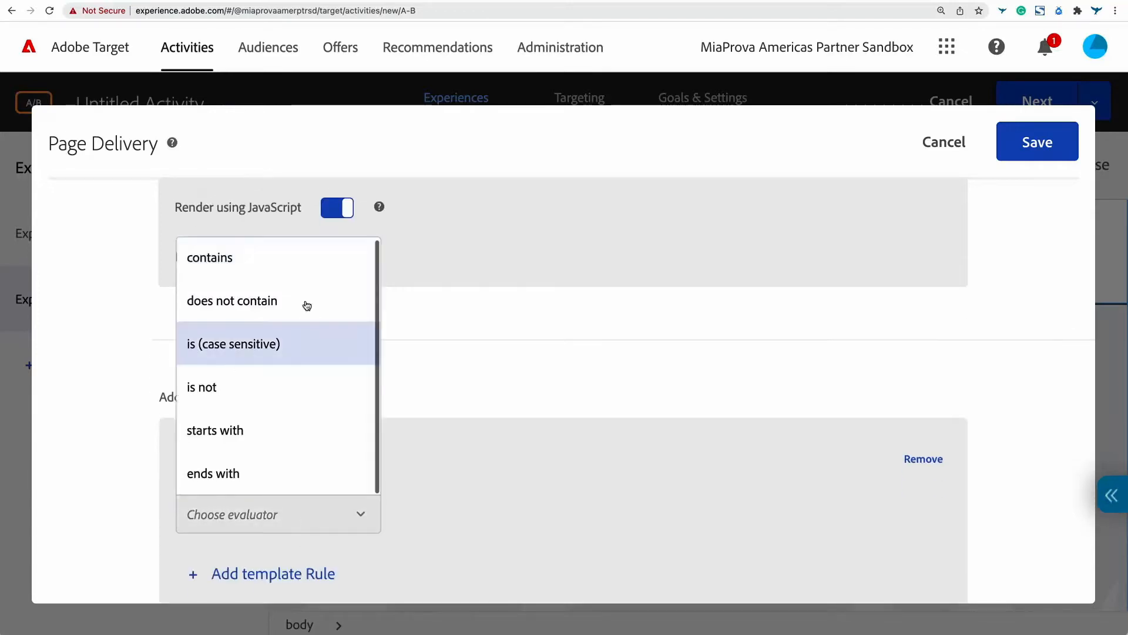
pyautogui.click(307, 261)
pyautogui.click(390, 509)
pyautogui.write('eeew')
pyautogui.press('BackSpace')
pyautogui.write('www')
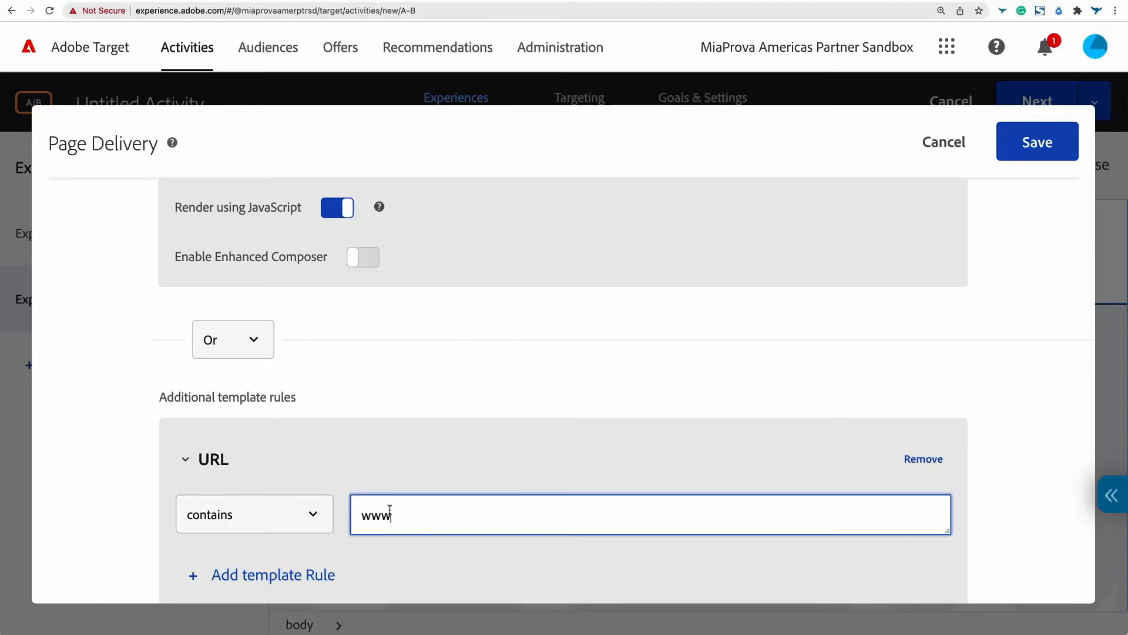
pyautogui.write('.miaprova.com/blog')
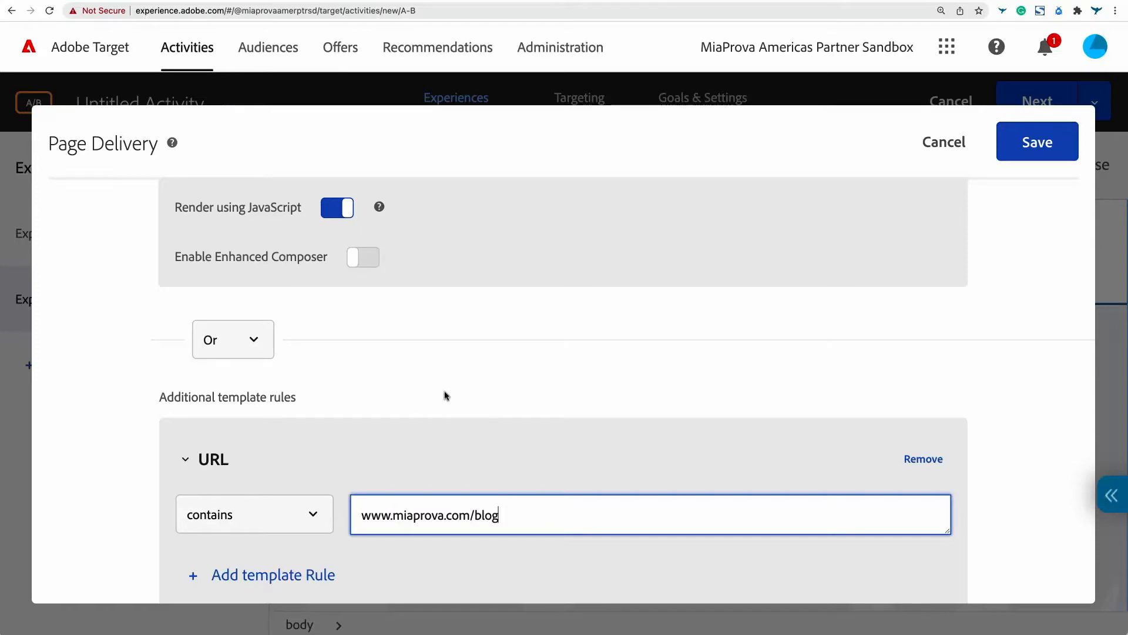
# - Examine the activity URL, the blog template rule, its evaluator options and the other available rule types
pyautogui.scroll(3, 438, 396)
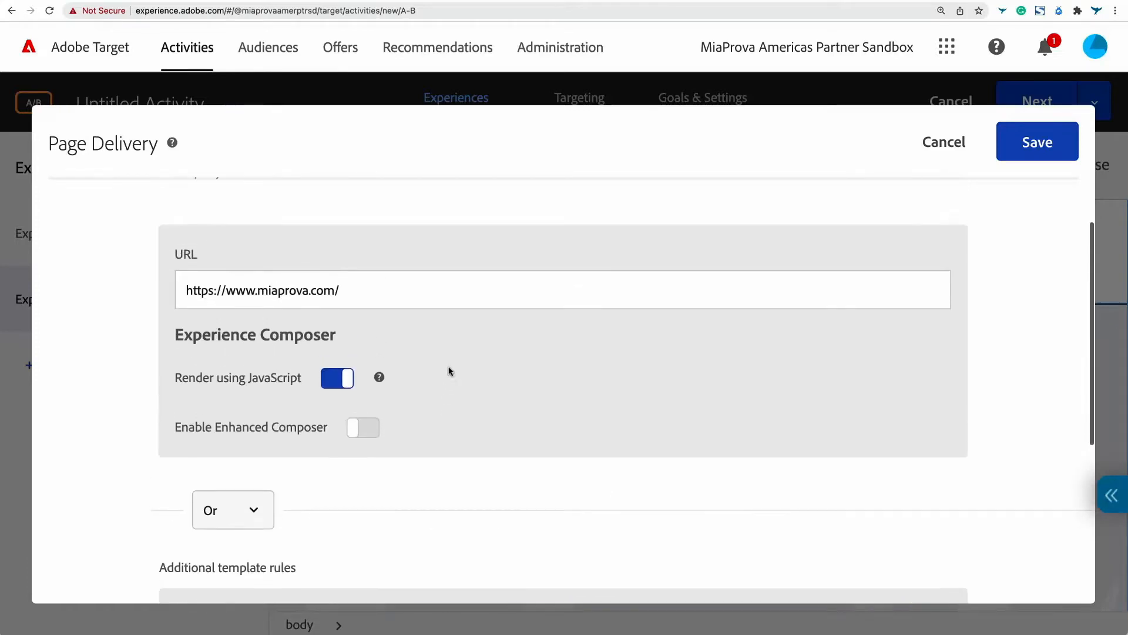
pyautogui.click(392, 288)
pyautogui.press('super+a')
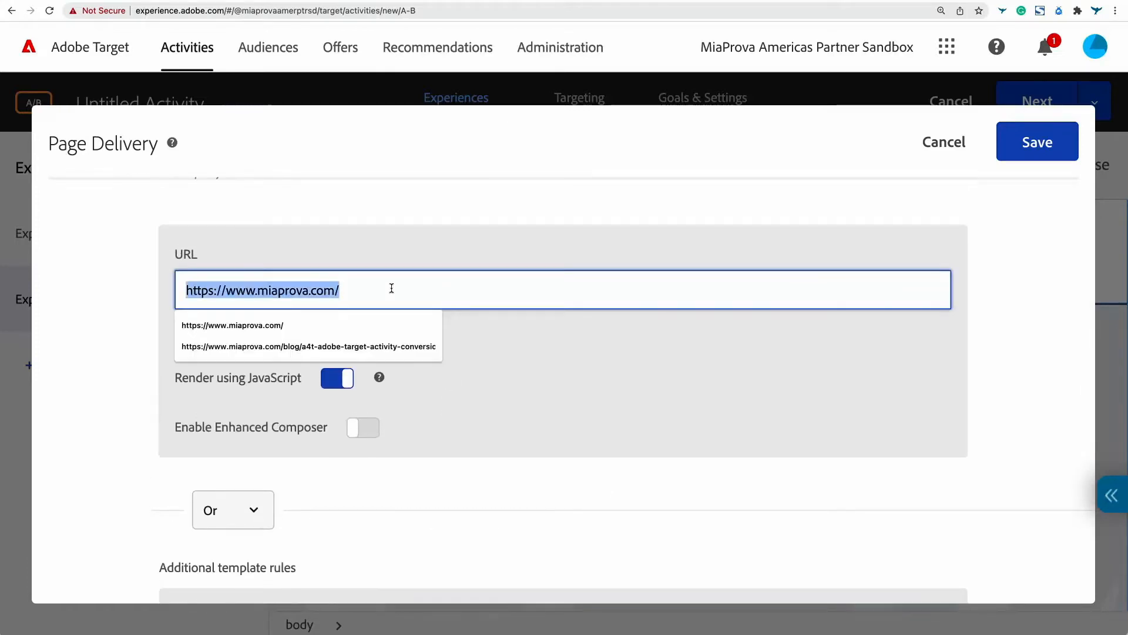
pyautogui.click(443, 239)
pyautogui.scroll(-5, 443, 239)
pyautogui.doubleClick(521, 380)
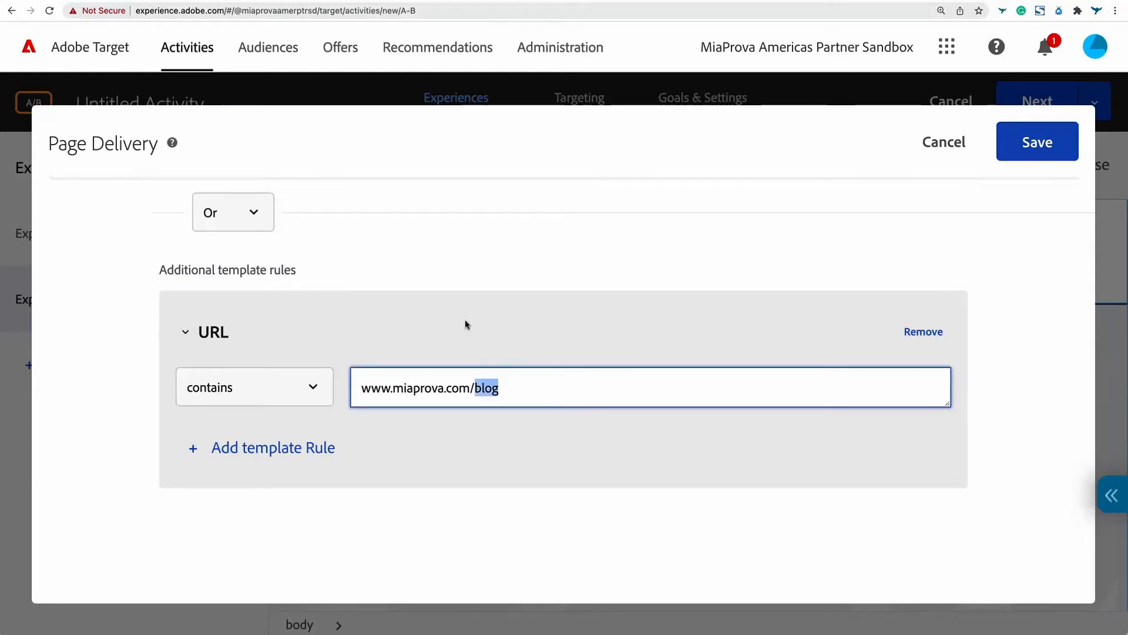
pyautogui.scroll(2, 464, 320)
pyautogui.click(290, 475)
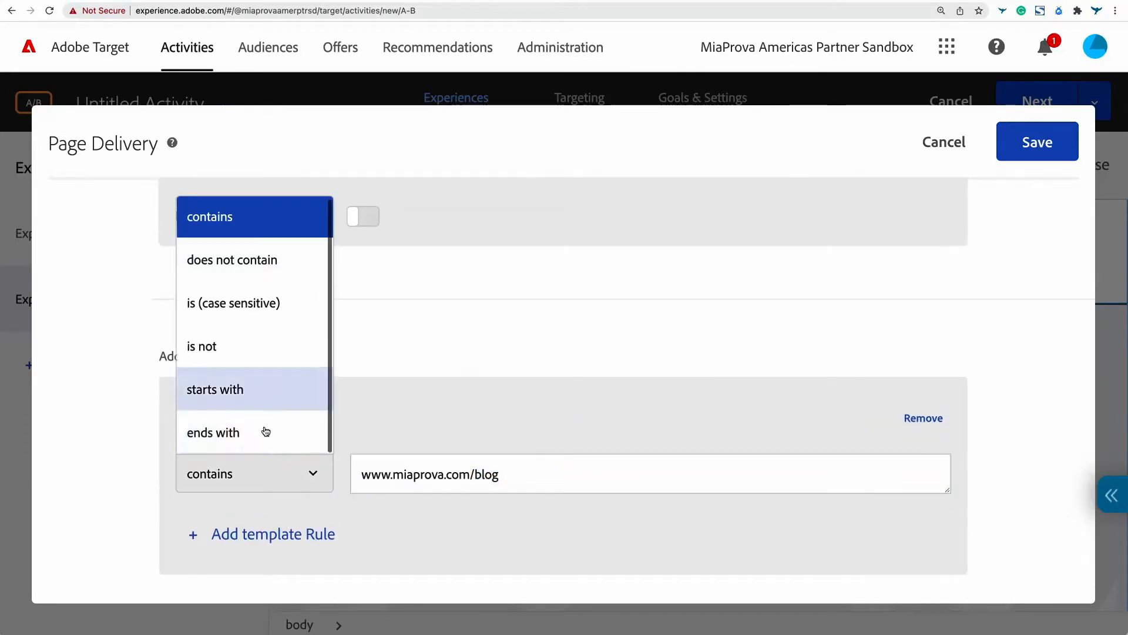
pyautogui.click(450, 372)
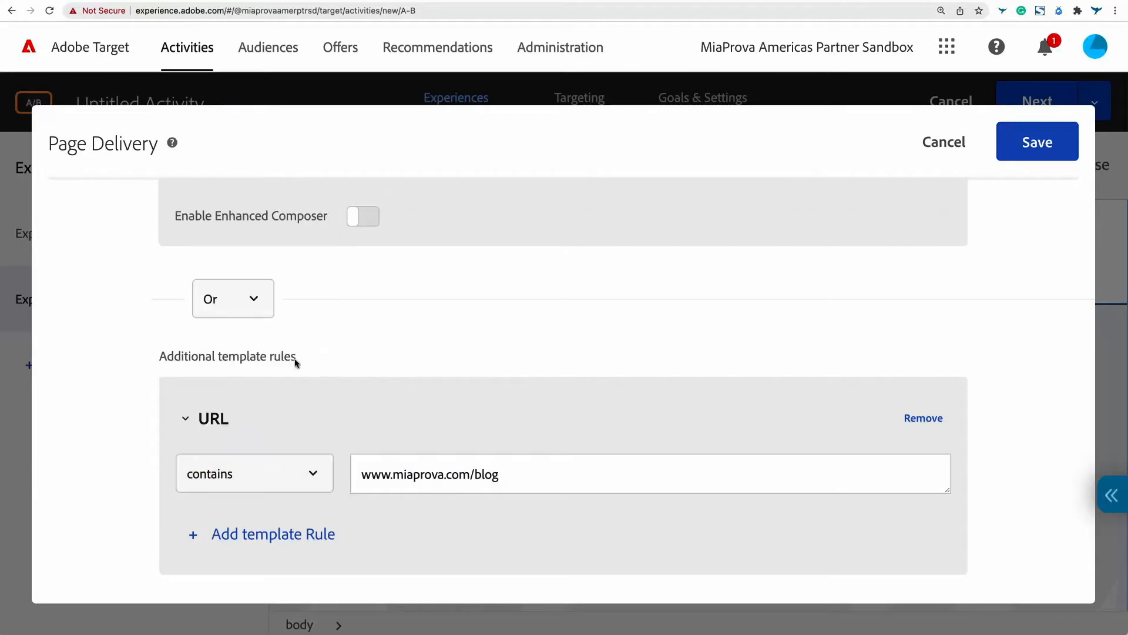
pyautogui.click(222, 418)
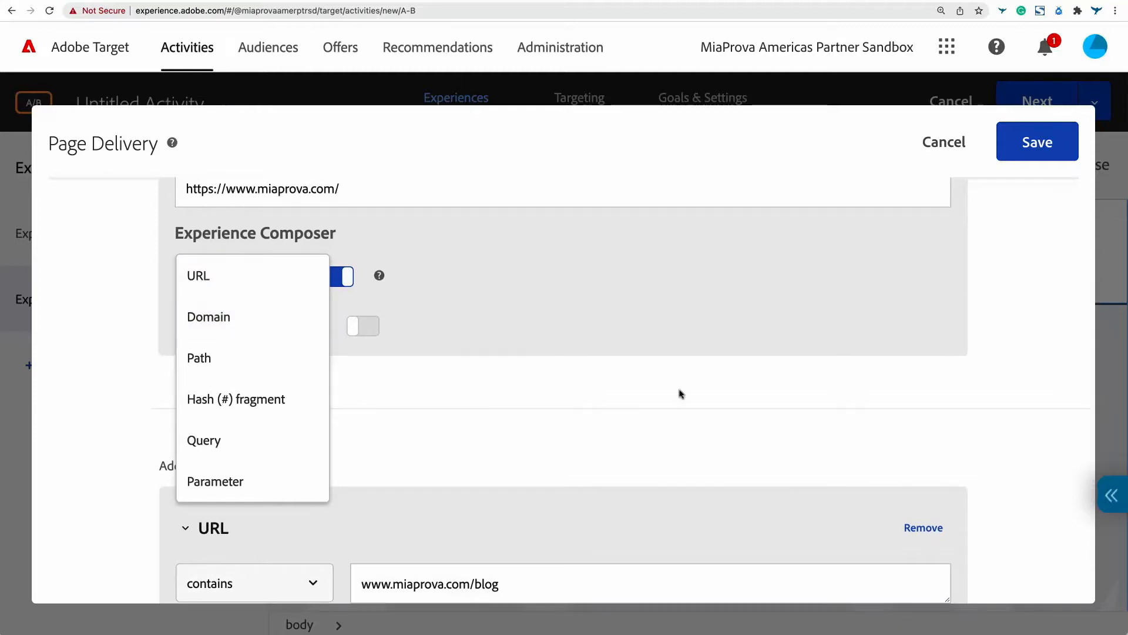
# - Save the page delivery settings and switch the activity to Multiple Audiences
pyautogui.click(1036, 145)
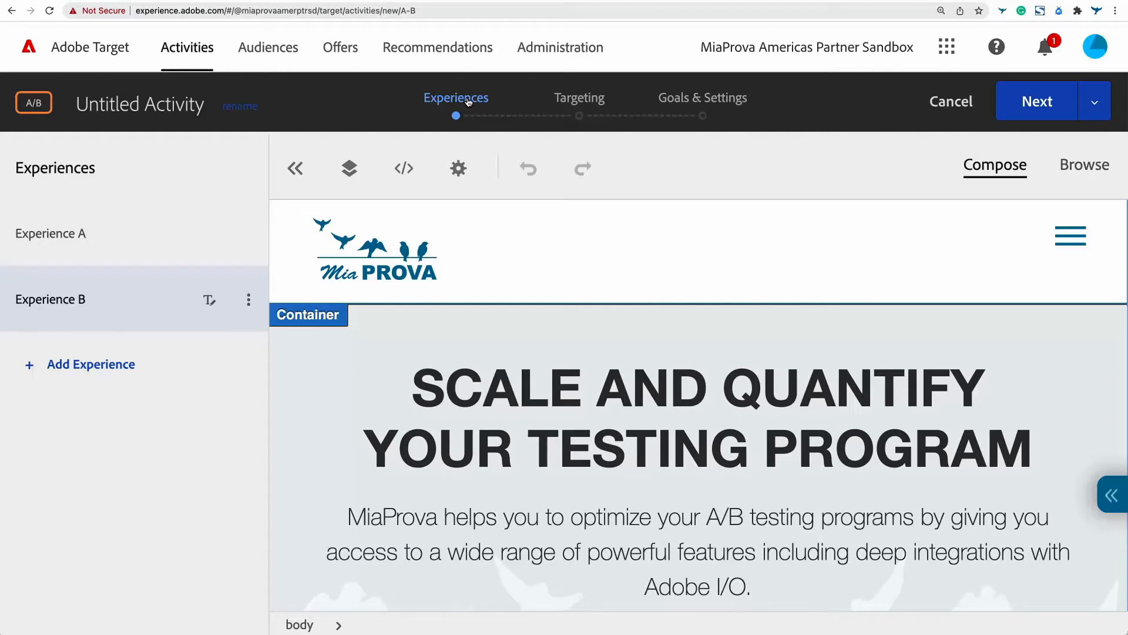
pyautogui.click(459, 168)
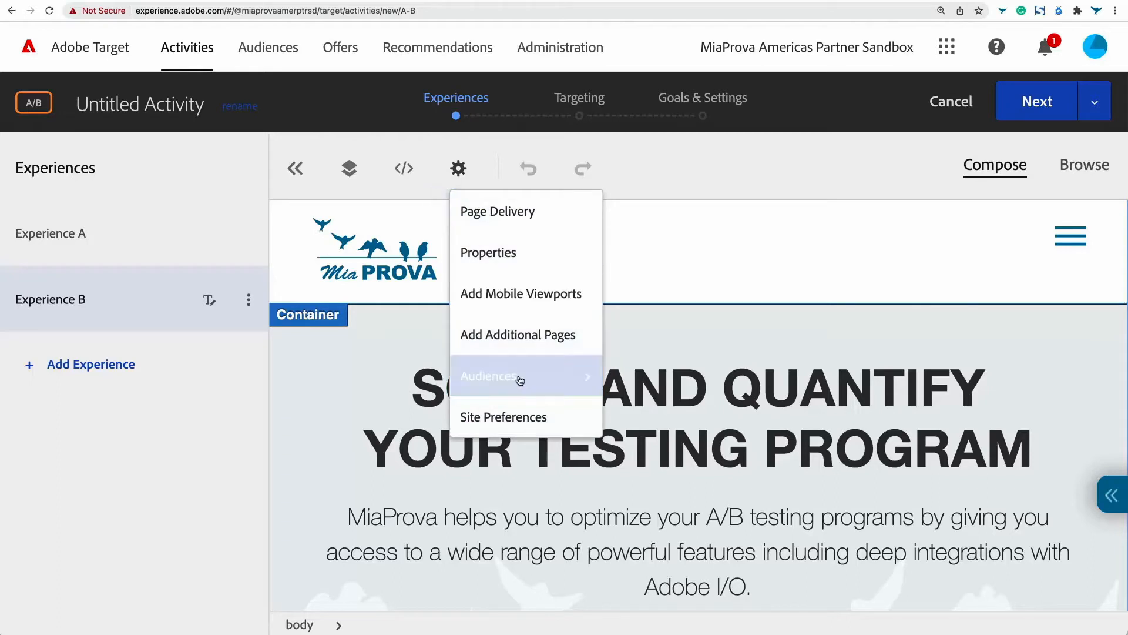
pyautogui.moveTo(514, 378)
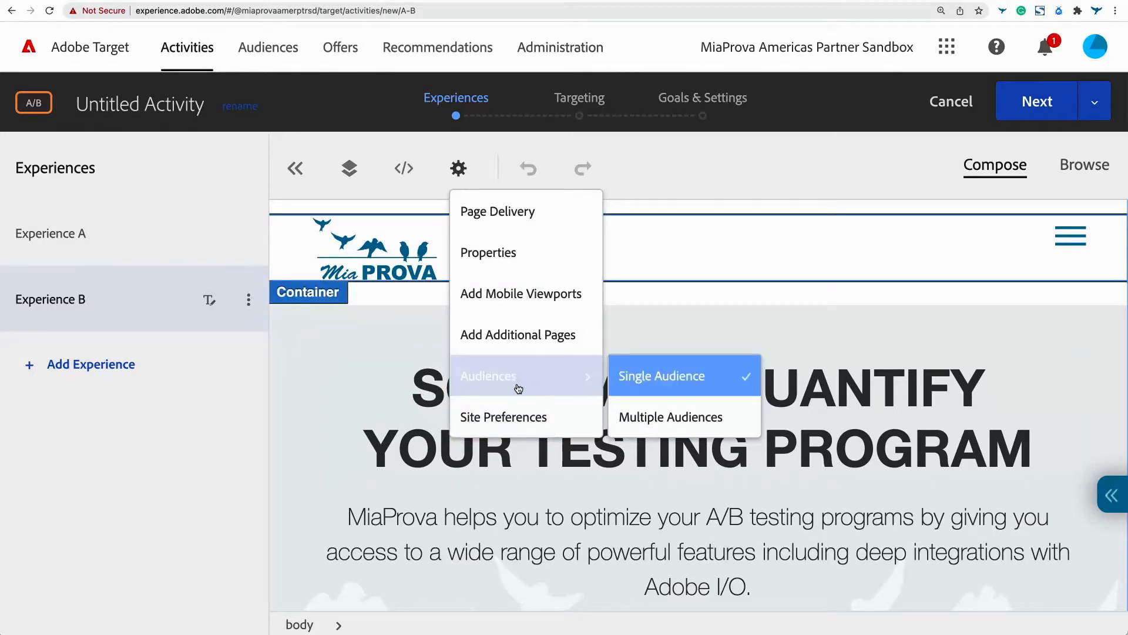
pyautogui.click(693, 172)
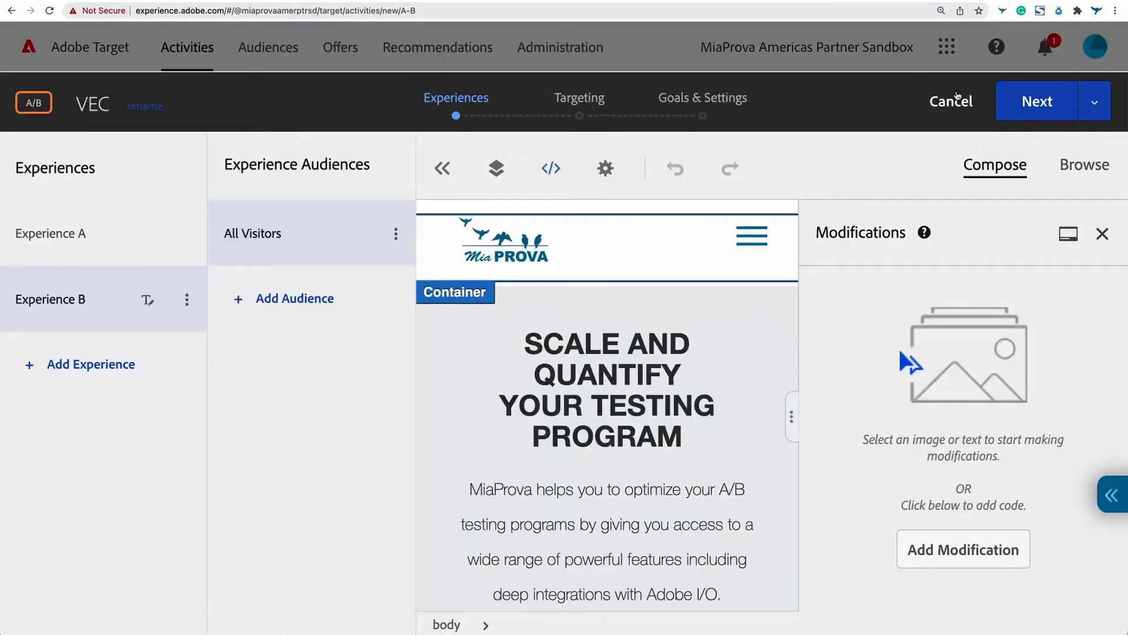
# - Discard the VEC activity without saving and start creating a new A/B test
pyautogui.click(950, 101)
pyautogui.click(671, 419)
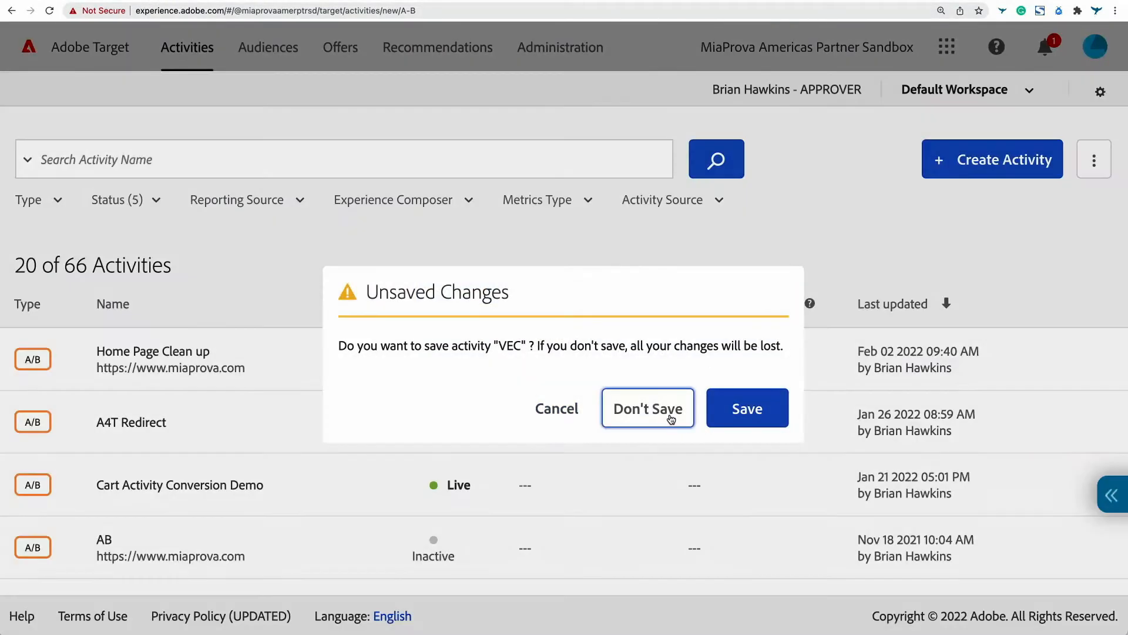
pyautogui.click(968, 166)
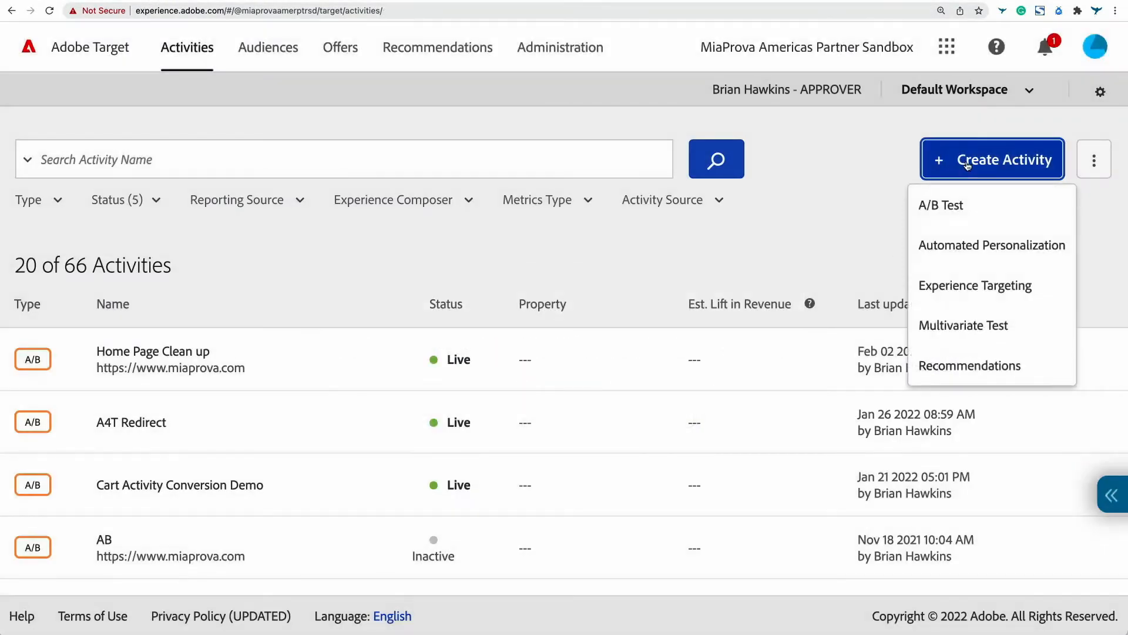
pyautogui.click(955, 201)
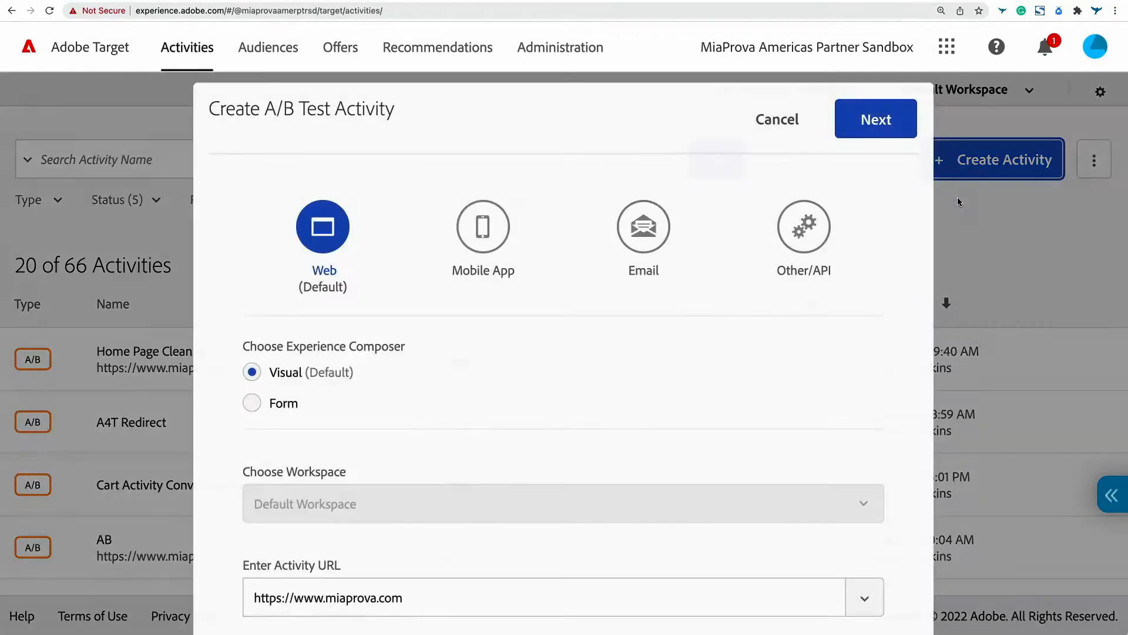
# - Choose the Form composer with No Property Restrictions for the web A/B test and continue to the experience setup
pyautogui.click(271, 402)
pyautogui.click(448, 597)
pyautogui.click(392, 520)
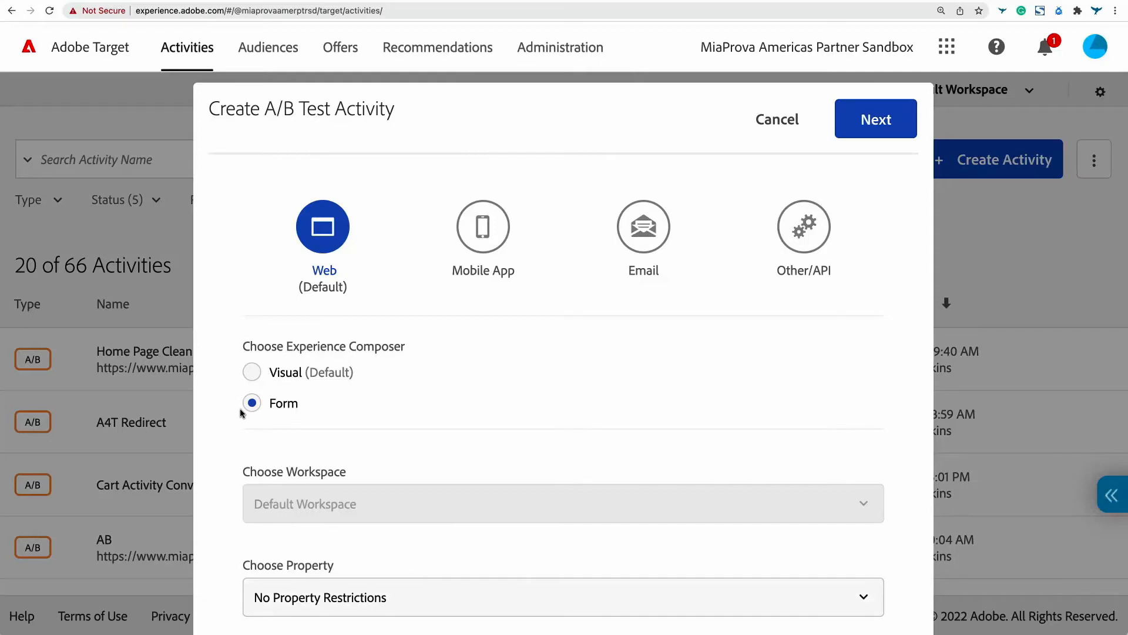
pyautogui.click(493, 590)
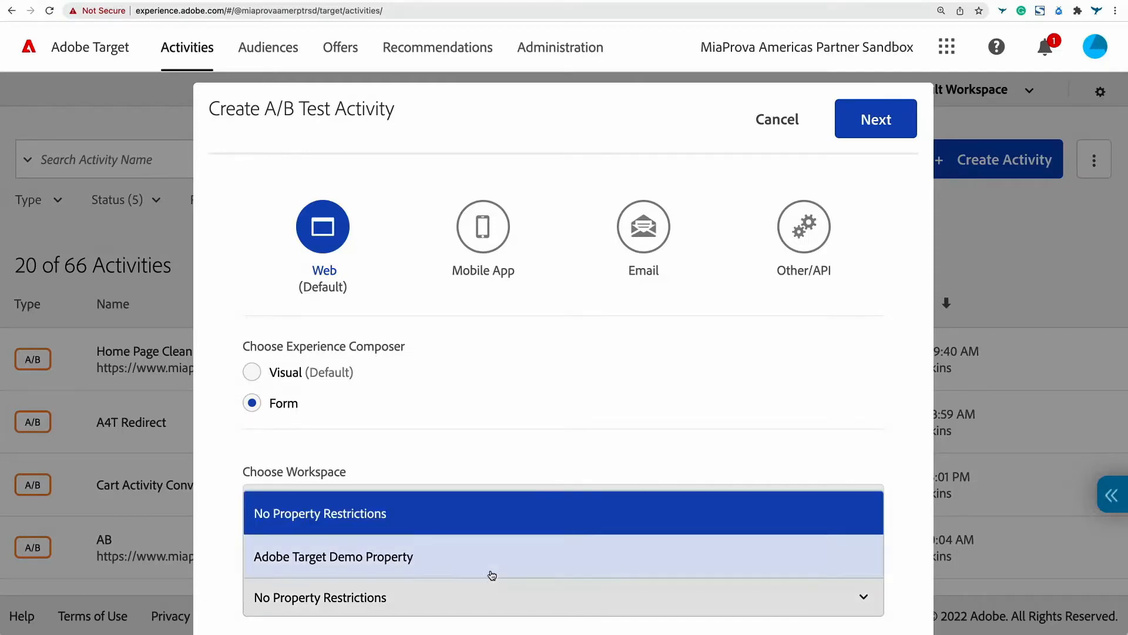
pyautogui.click(491, 517)
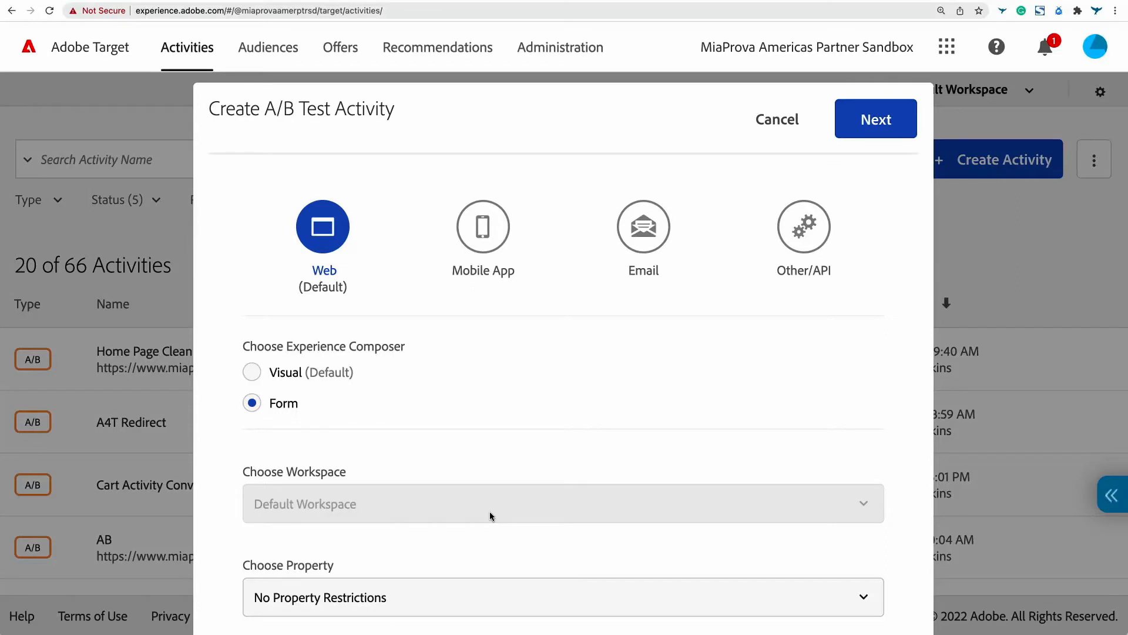
pyautogui.click(855, 125)
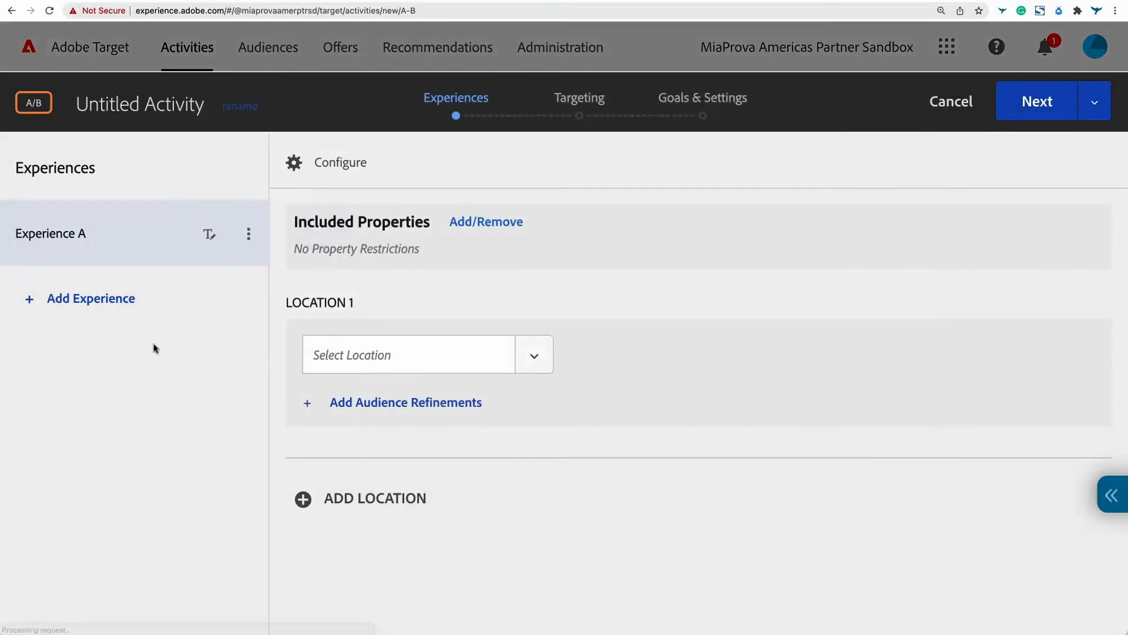
# - Set Location 1 of Experience A to target-global-mbox
pyautogui.click(357, 356)
pyautogui.write('targ')
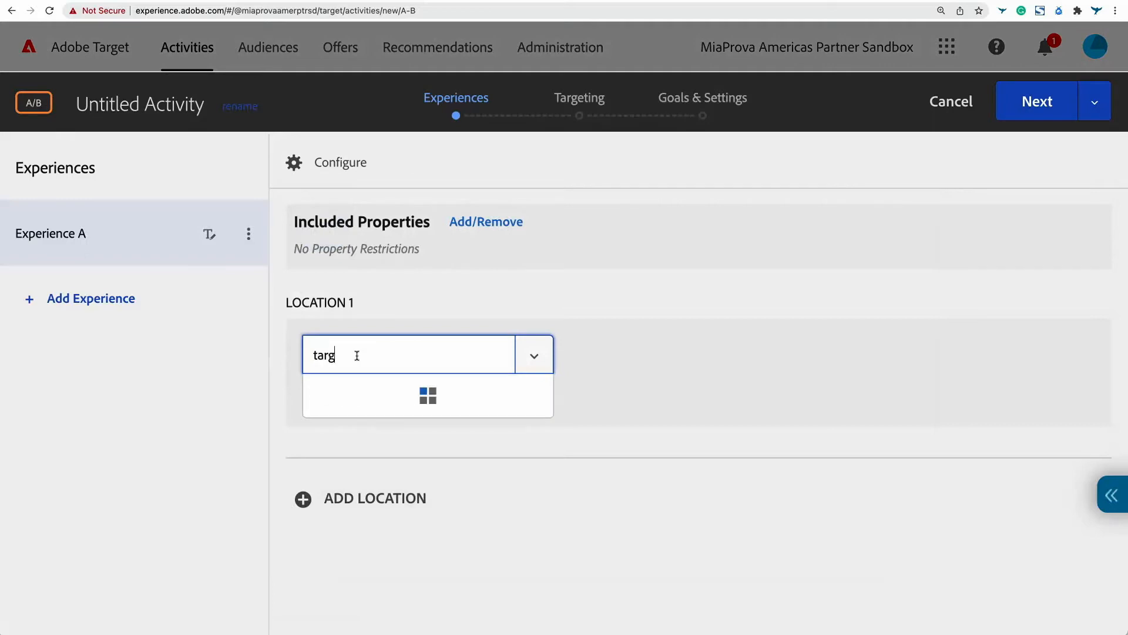
pyautogui.click(353, 393)
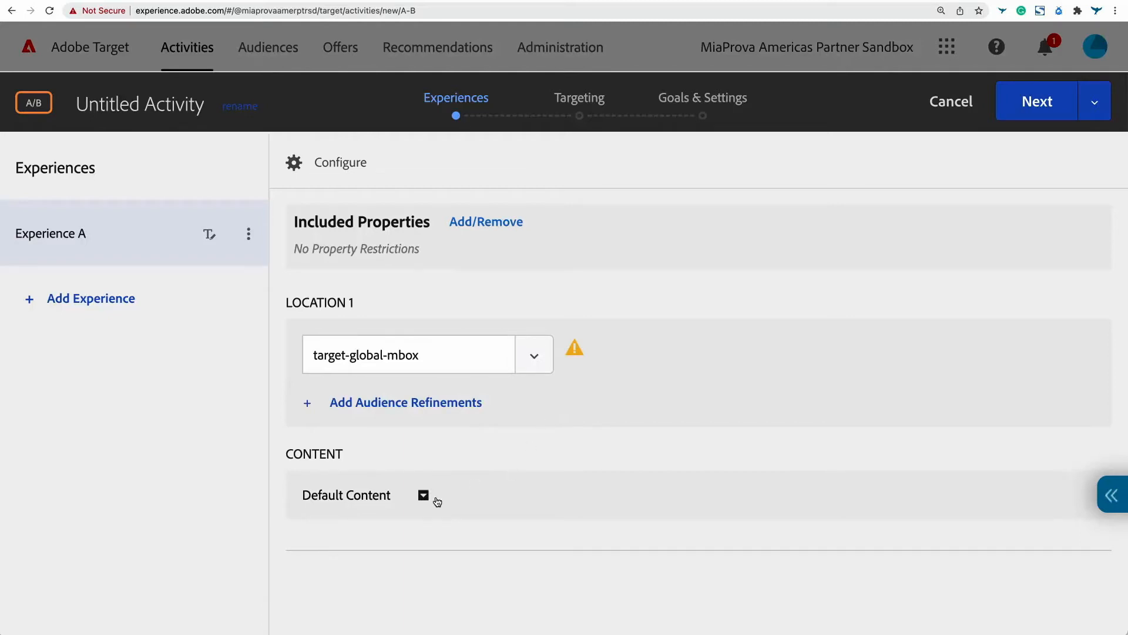
# - Review the offer options for the default content and the location's warning, and open the audience refinements for Location 1
pyautogui.scroll(-1, 432, 497)
pyautogui.click(423, 465)
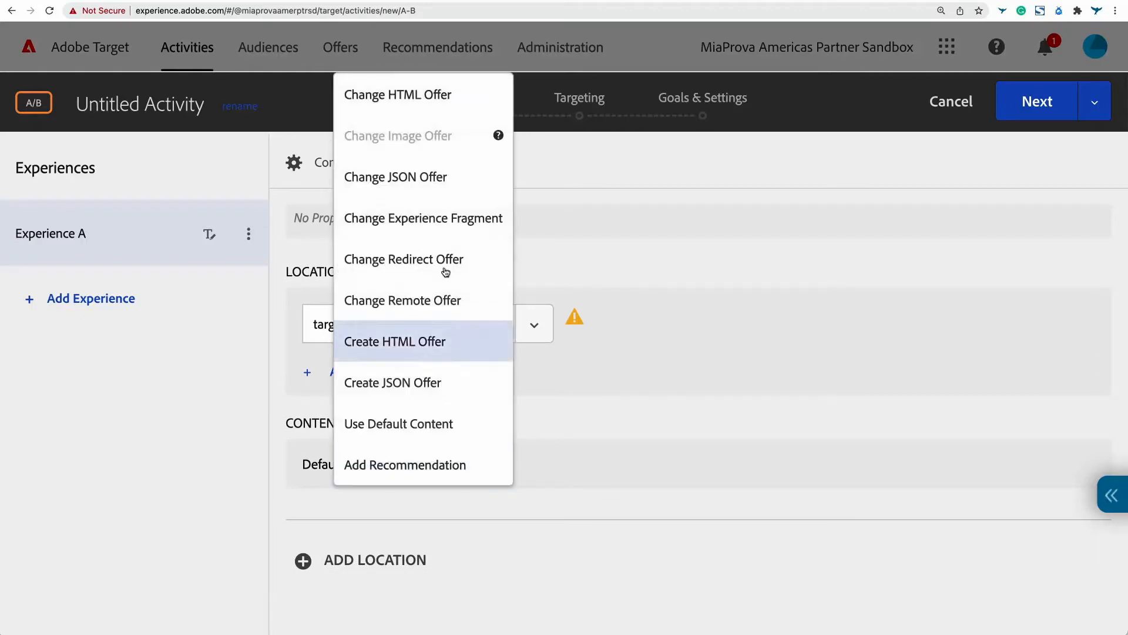
pyautogui.click(577, 497)
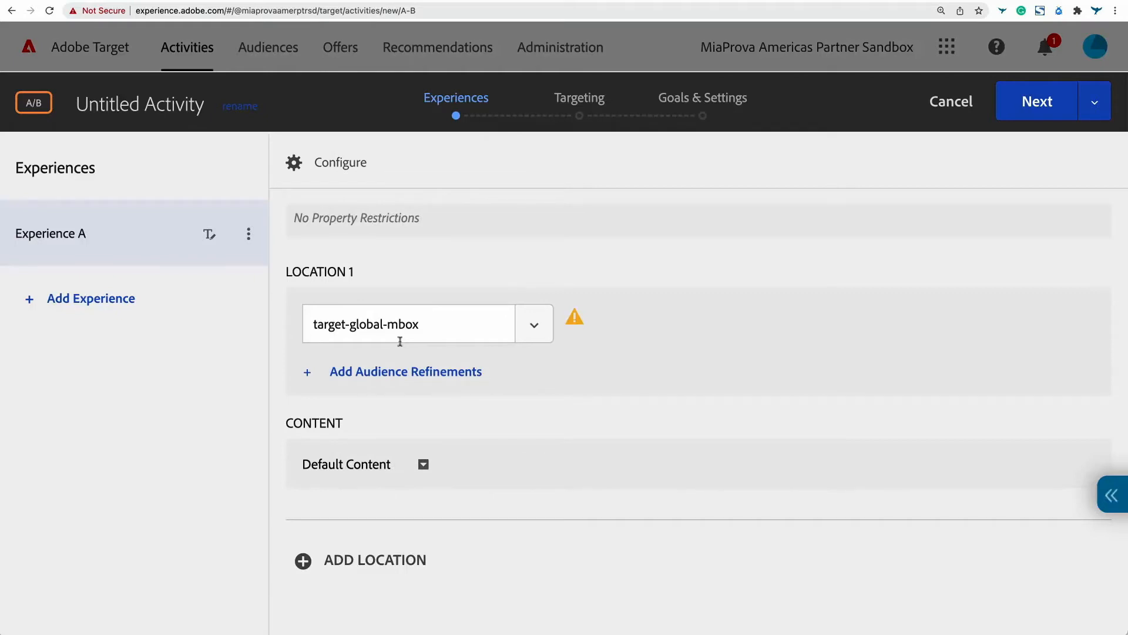
pyautogui.moveTo(572, 320)
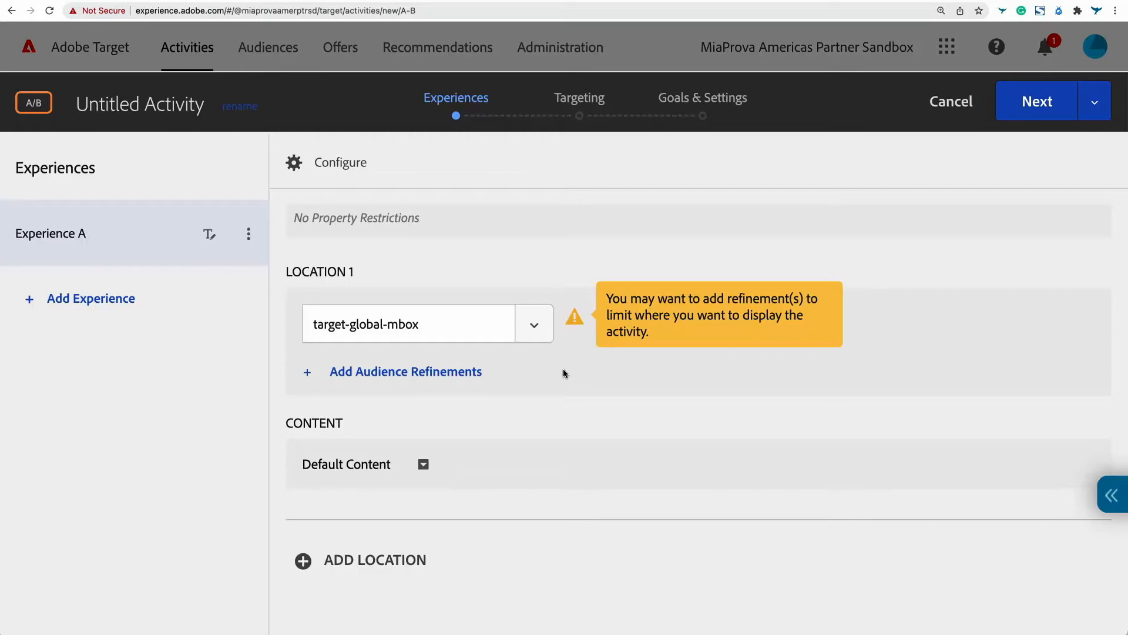
pyautogui.click(393, 373)
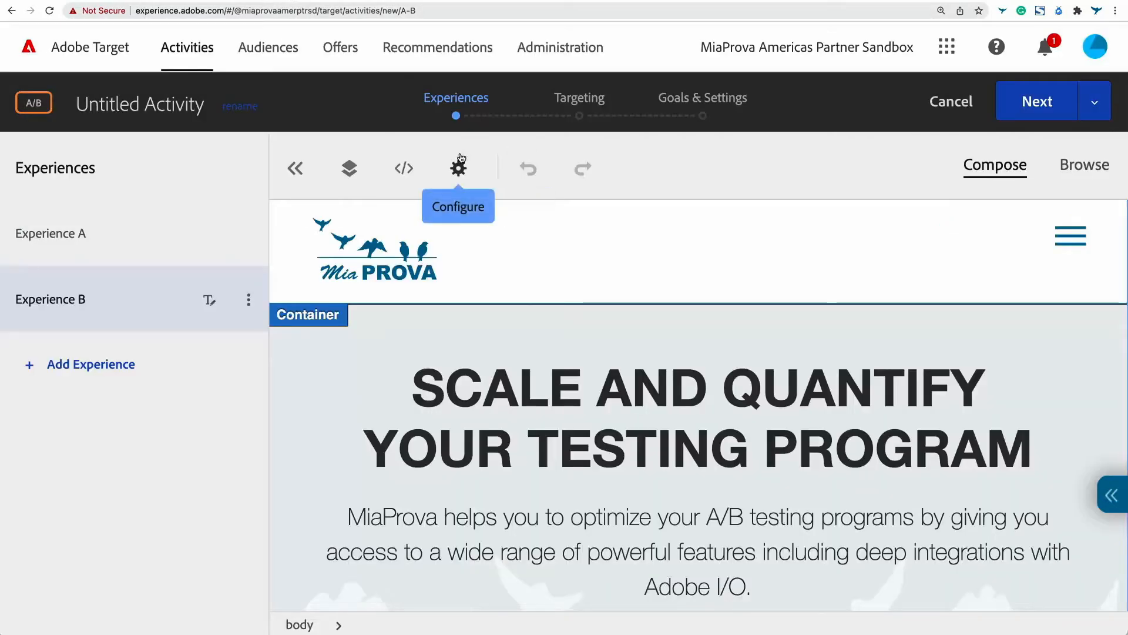
# - Switch to the visual composer activity and examine its page delivery template rules and the available rule types
pyautogui.click(458, 168)
pyautogui.click(468, 210)
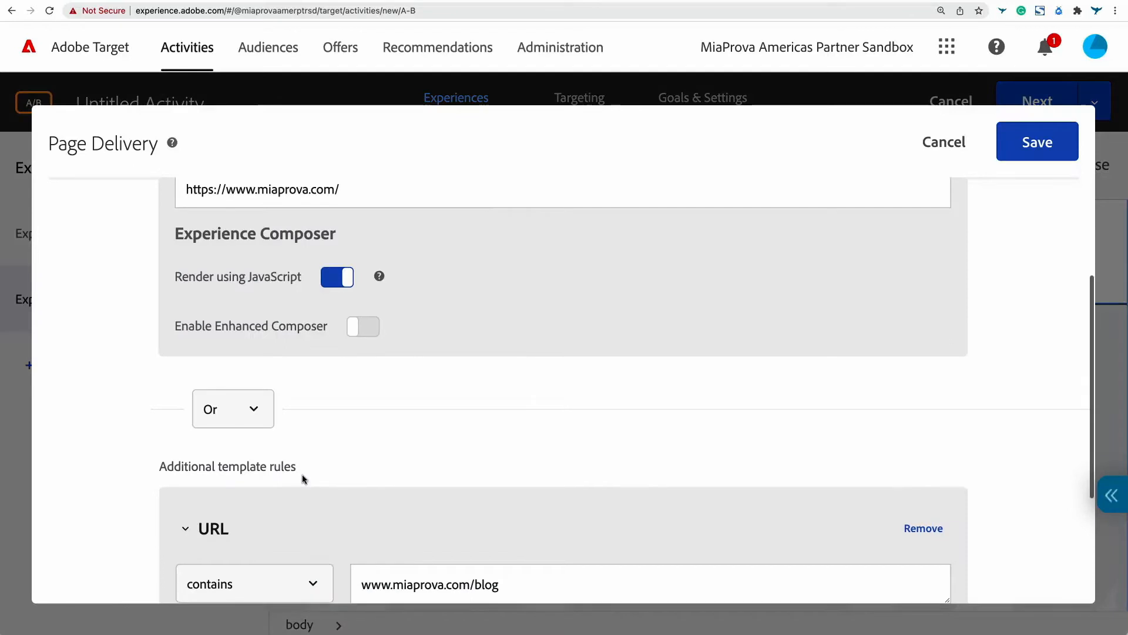
pyautogui.scroll(3, 305, 472)
pyautogui.scroll(-5, 306, 472)
pyautogui.click(213, 421)
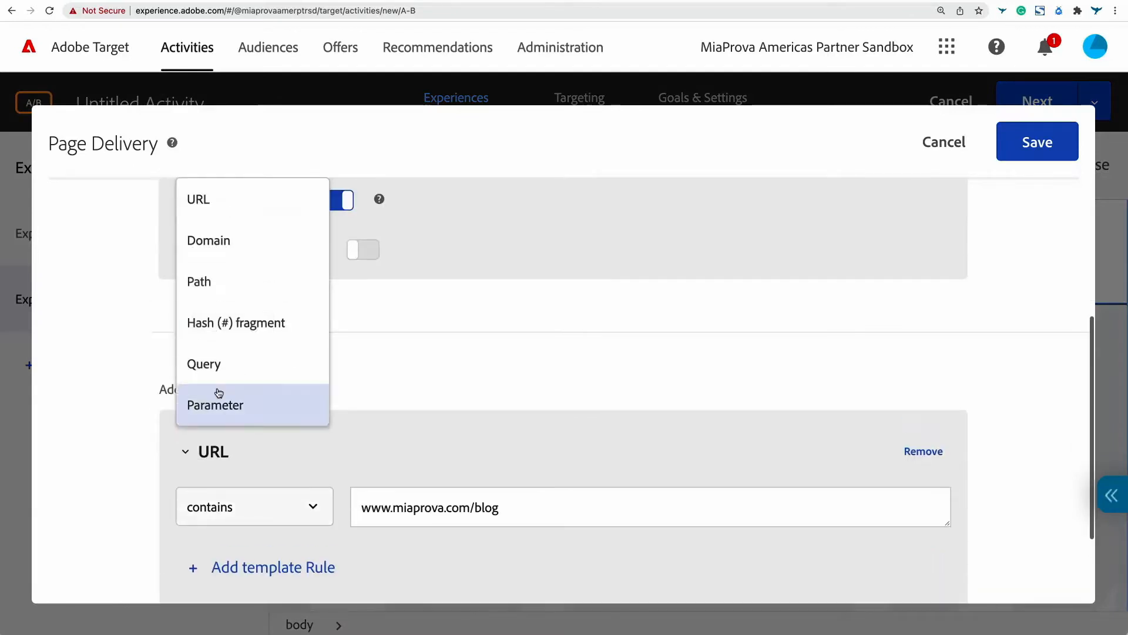
pyautogui.scroll(1, 230, 284)
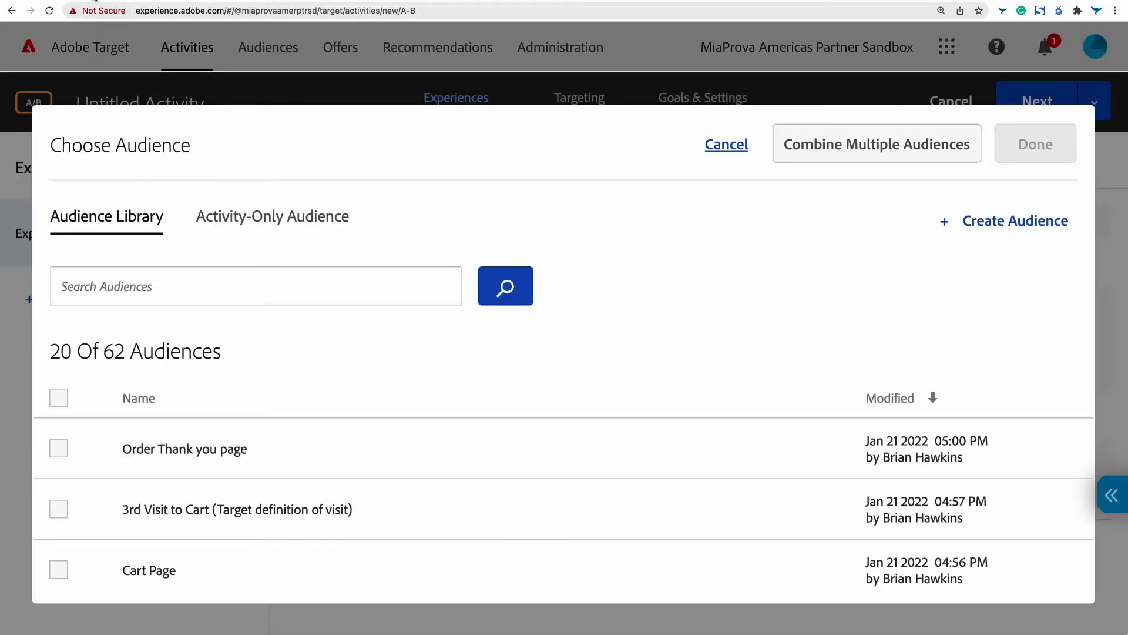
# - Switch back to the form-based activity and start a new refinement audience with a Site Pages rule for Current Page
pyautogui.click(979, 222)
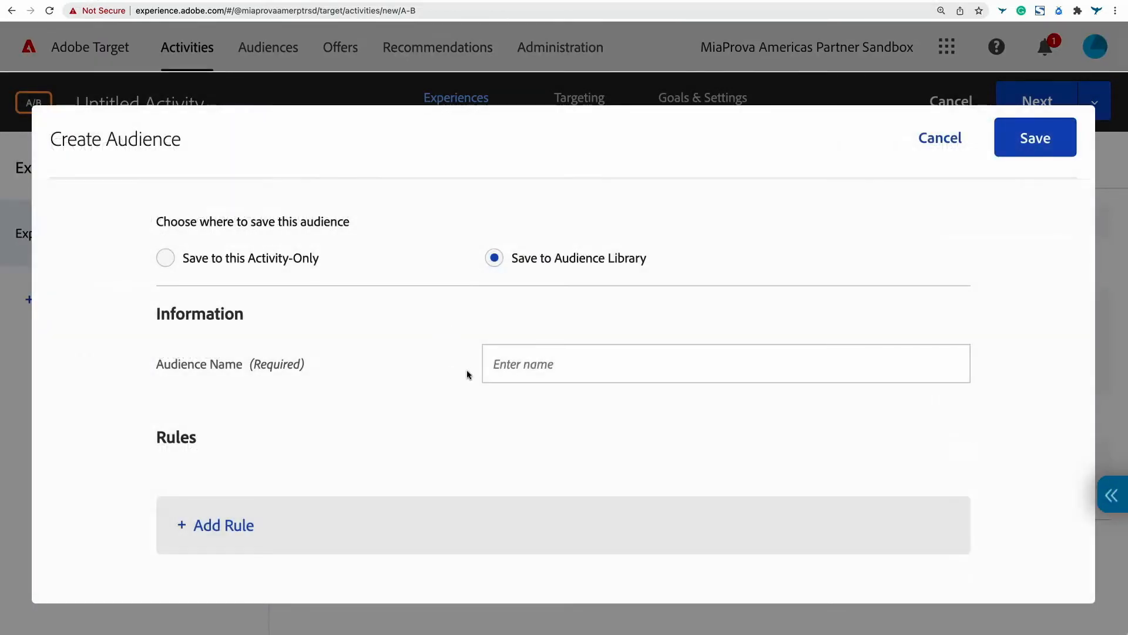
pyautogui.click(231, 518)
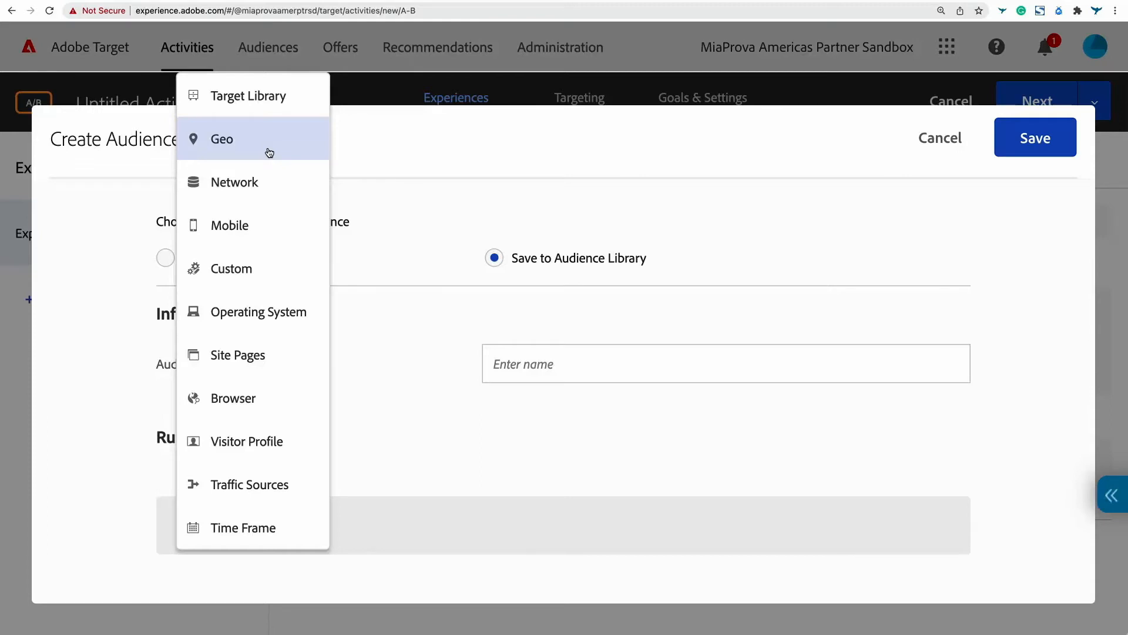
pyautogui.click(269, 356)
pyautogui.scroll(-3, 427, 412)
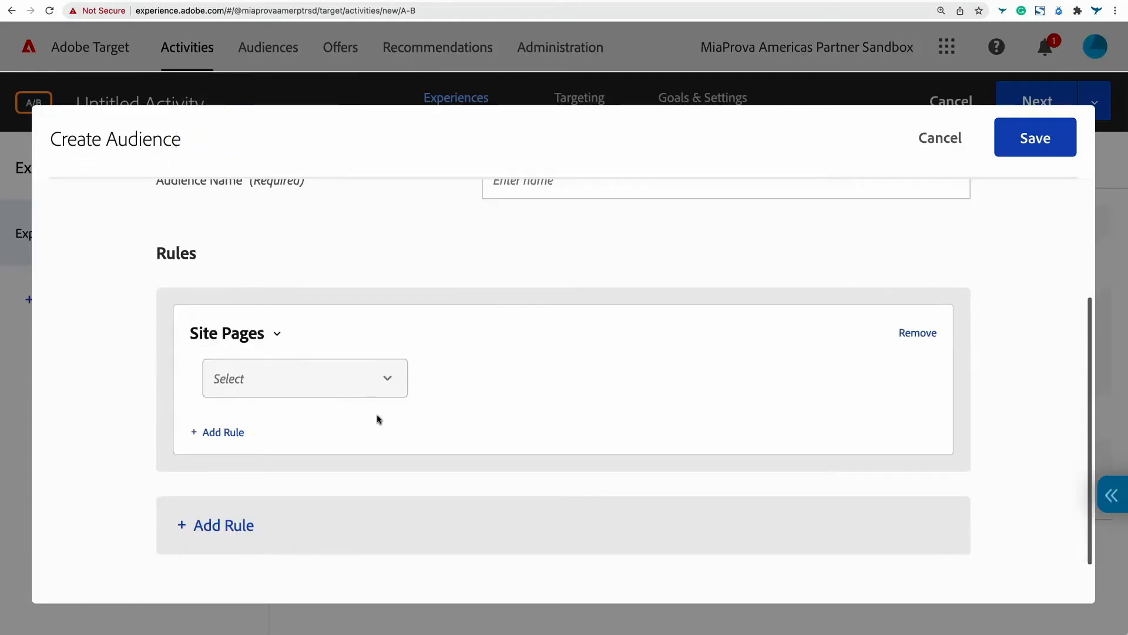
pyautogui.click(330, 376)
pyautogui.click(302, 418)
# - Set the Current Page rule to URL contains /blog, and discard the new audience without saving
pyautogui.click(480, 388)
pyautogui.write('URL')
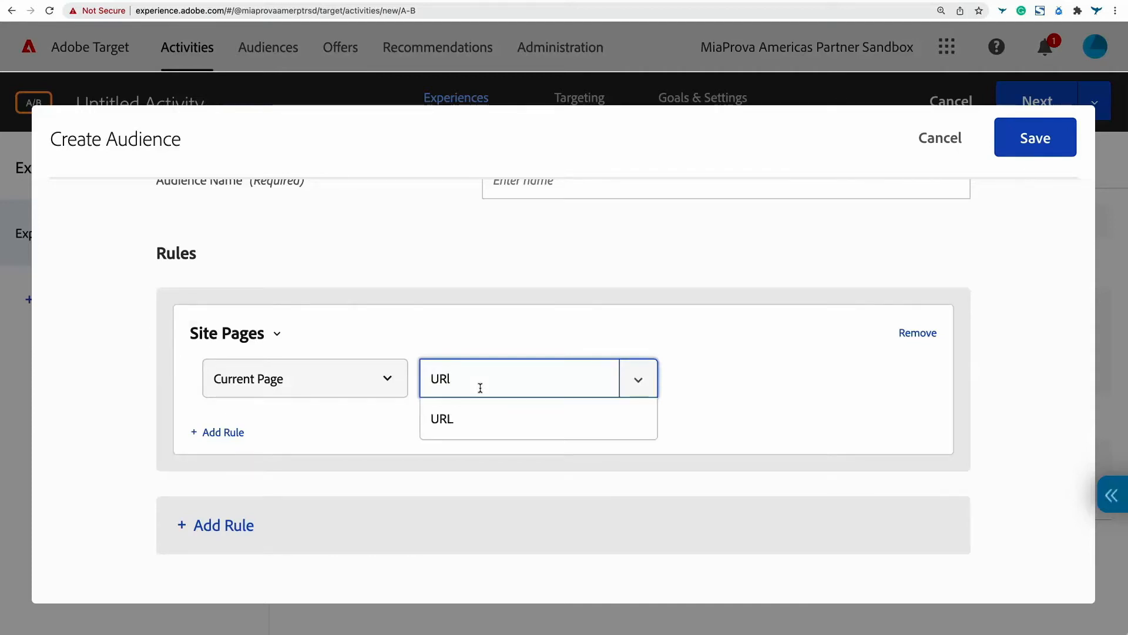
pyautogui.click(485, 425)
pyautogui.click(713, 371)
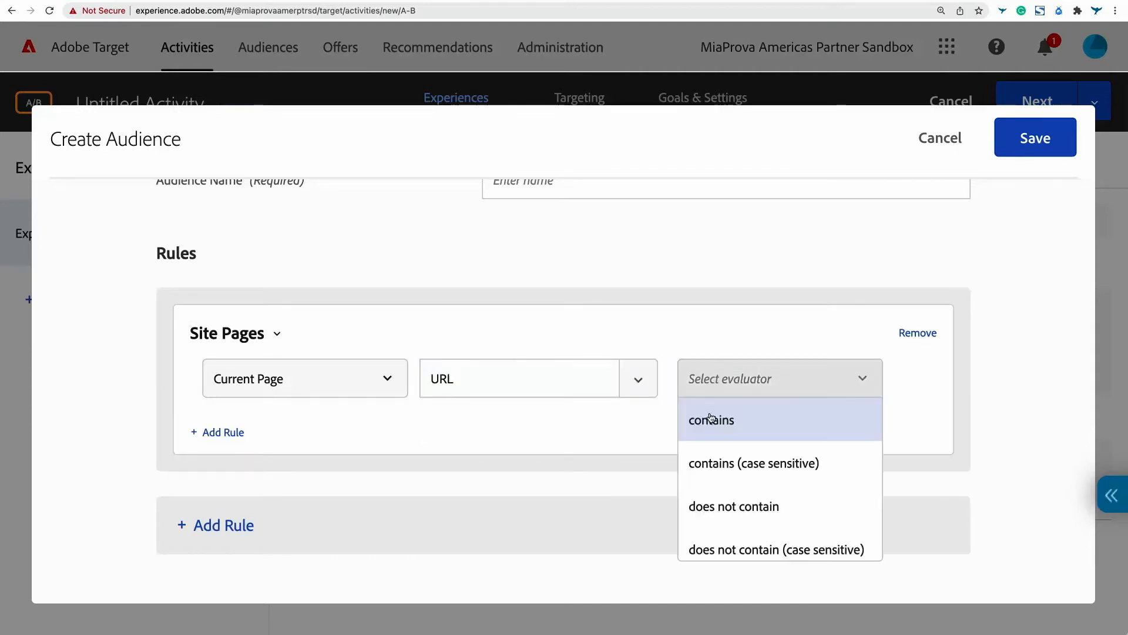
pyautogui.click(714, 418)
pyautogui.click(327, 425)
pyautogui.write('/blog')
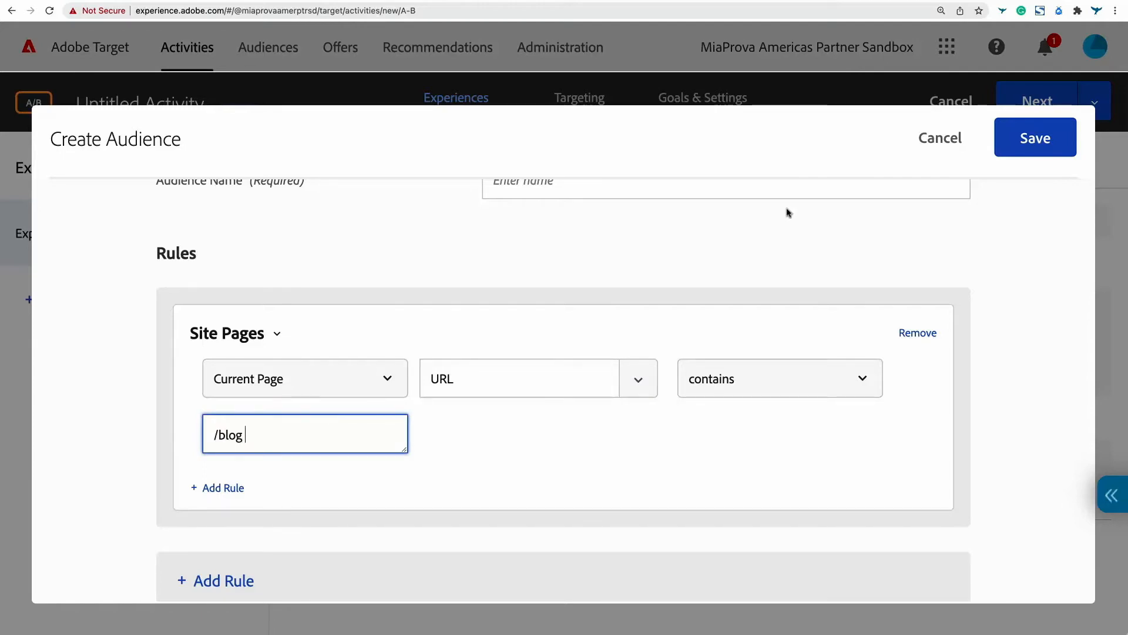
pyautogui.click(938, 141)
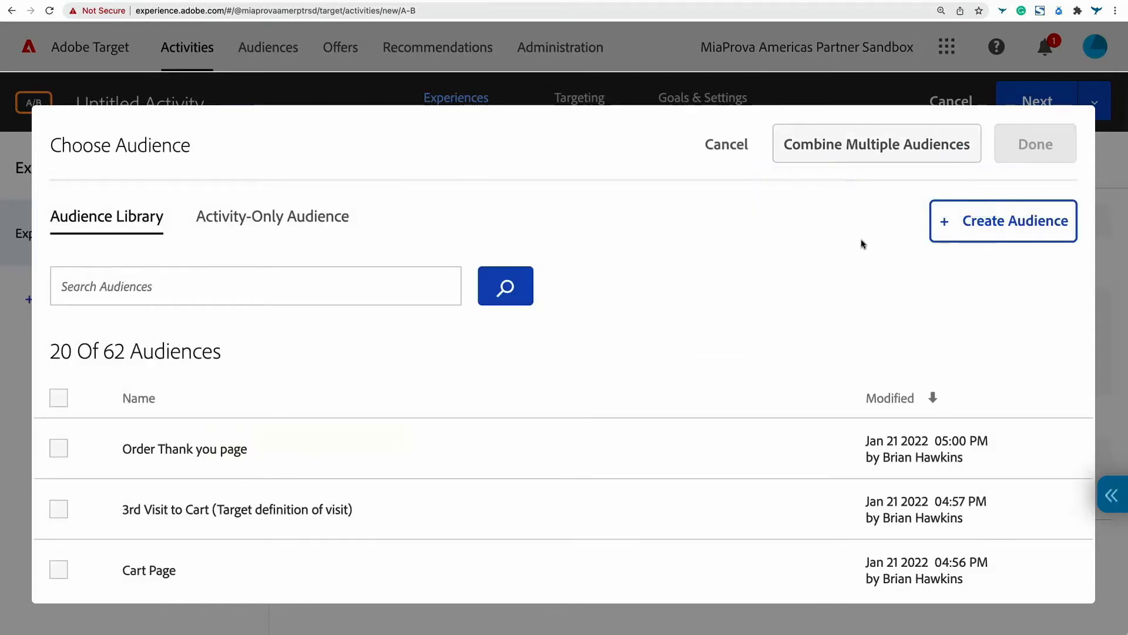
# - Review the rule categories offered for a new audience, and leave the audience chooser without selecting a refinement
pyautogui.click(735, 151)
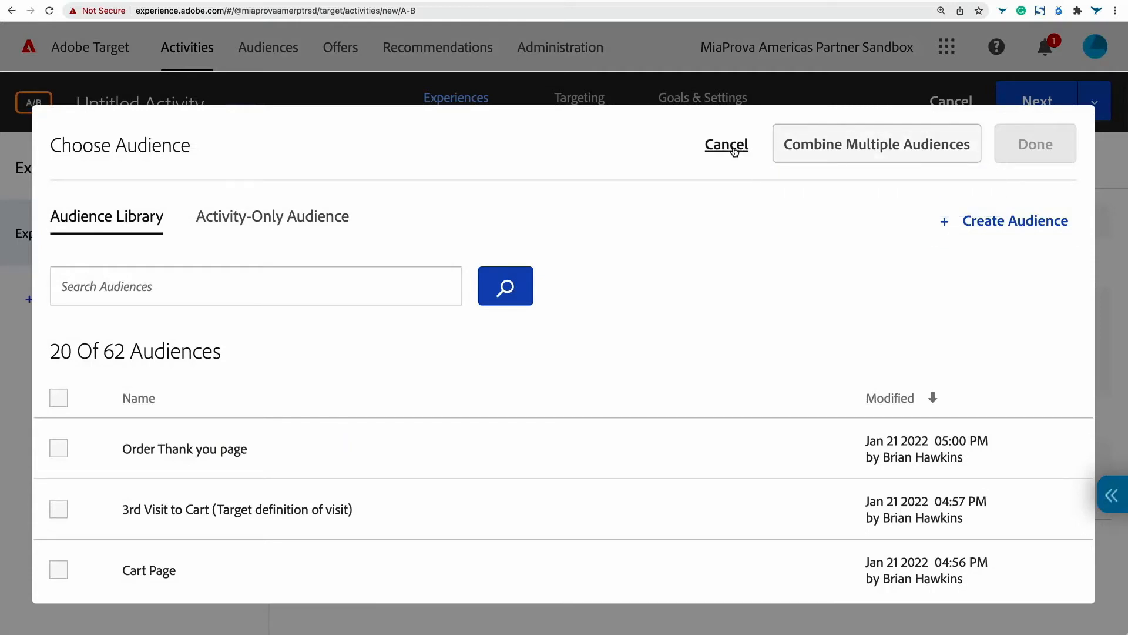
pyautogui.click(980, 221)
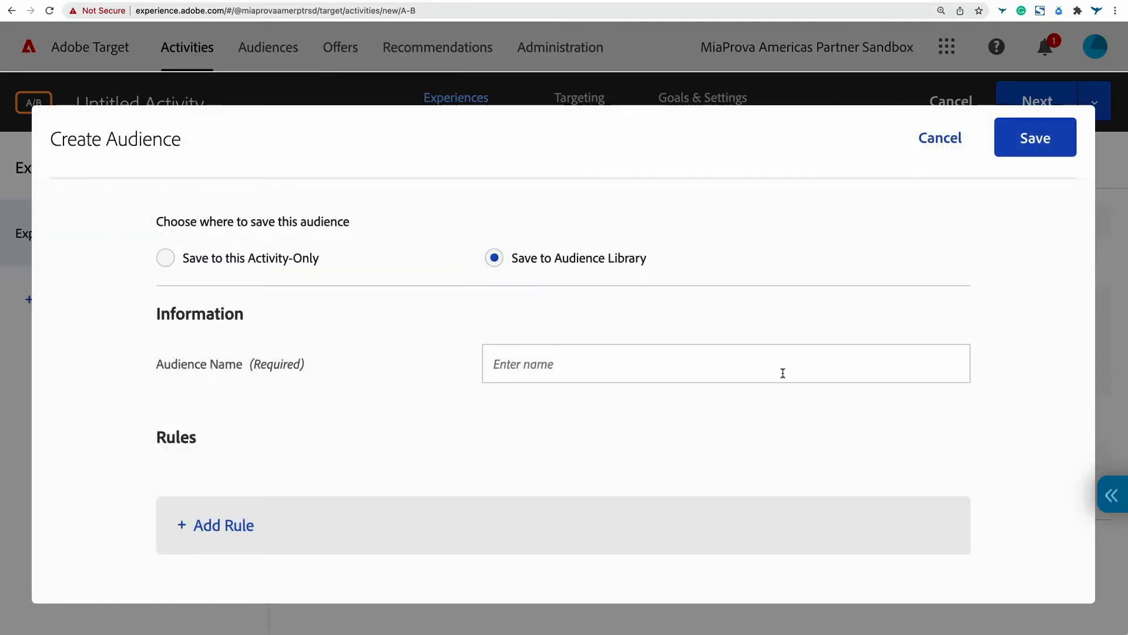
pyautogui.click(241, 527)
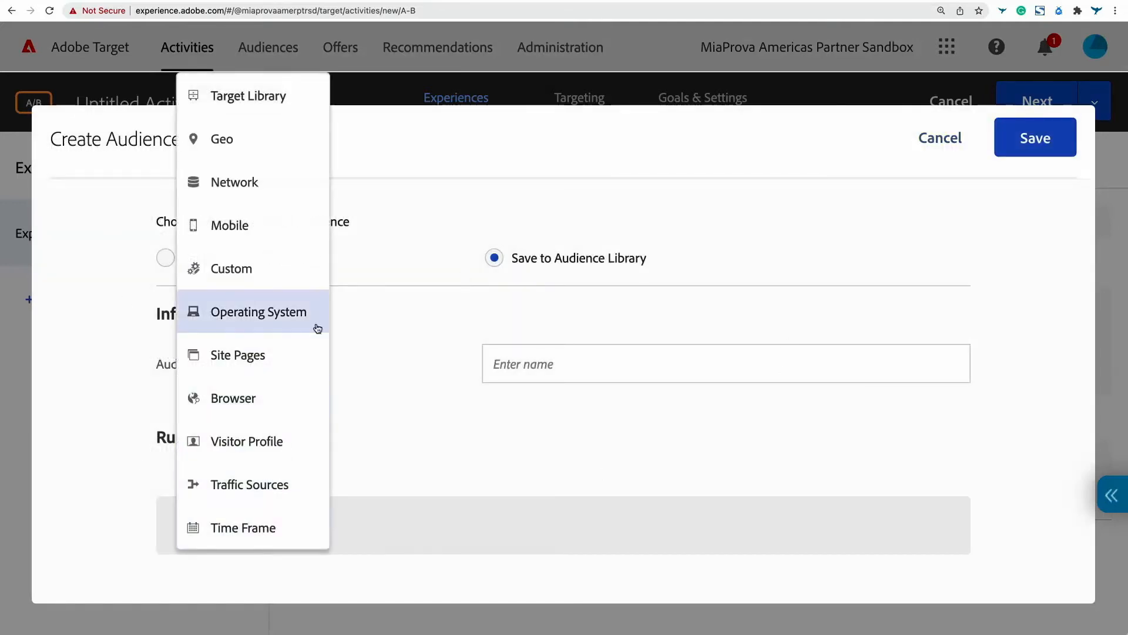
pyautogui.click(940, 138)
pyautogui.click(928, 139)
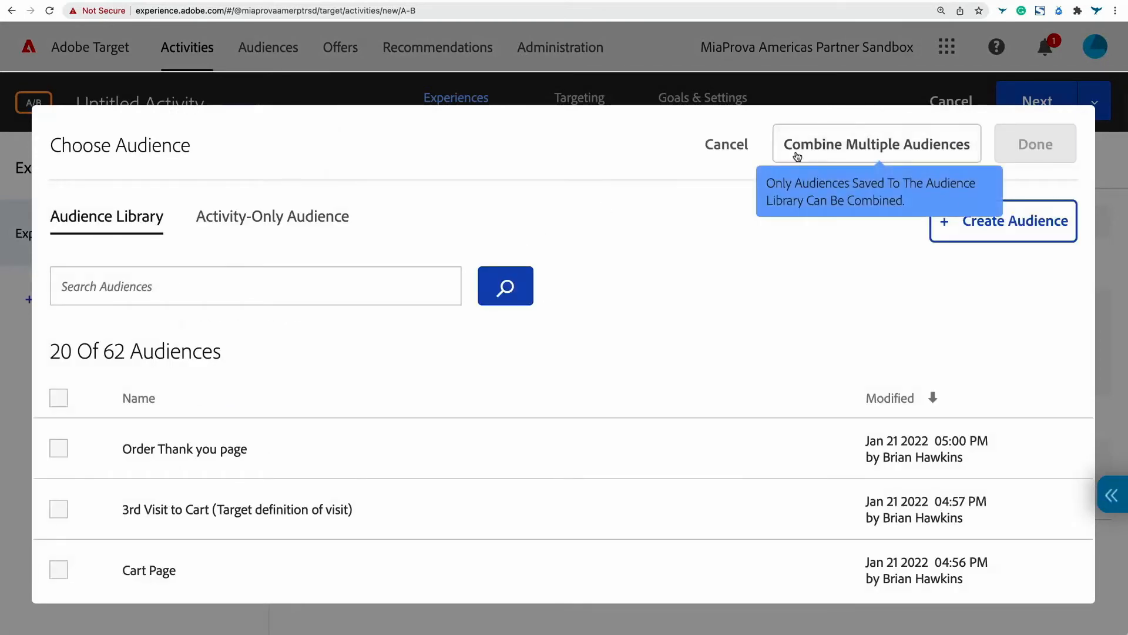
pyautogui.click(726, 145)
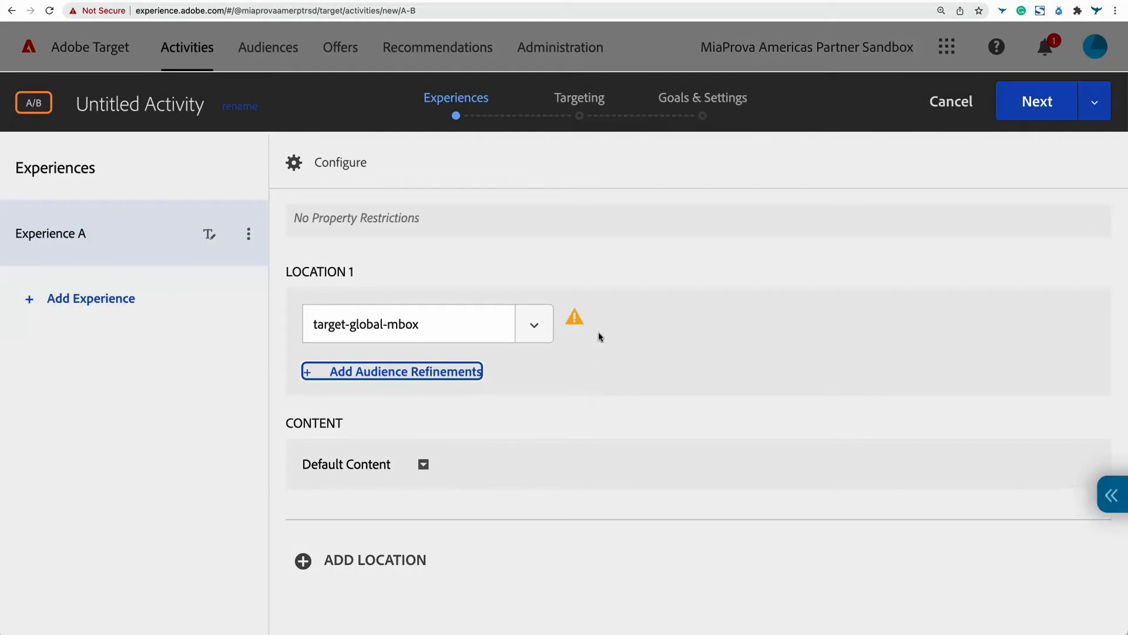
# - Inspect the audience choices for replacing All Visitors in the activity's Targeting step, and leave without changing the audience
pyautogui.click(578, 100)
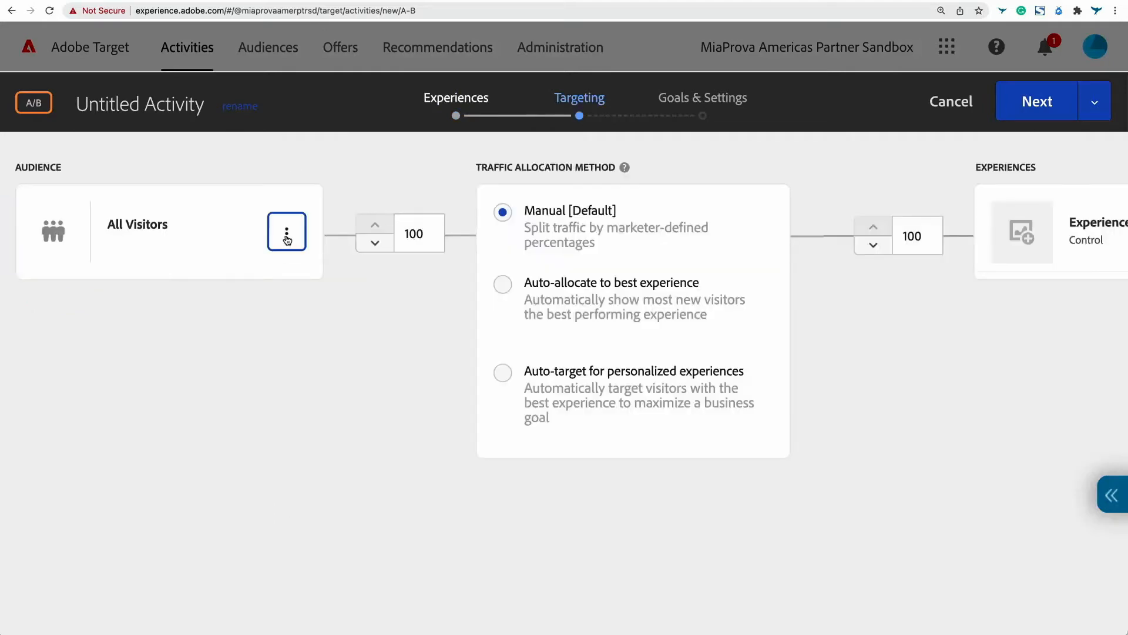
pyautogui.click(287, 234)
pyautogui.click(293, 276)
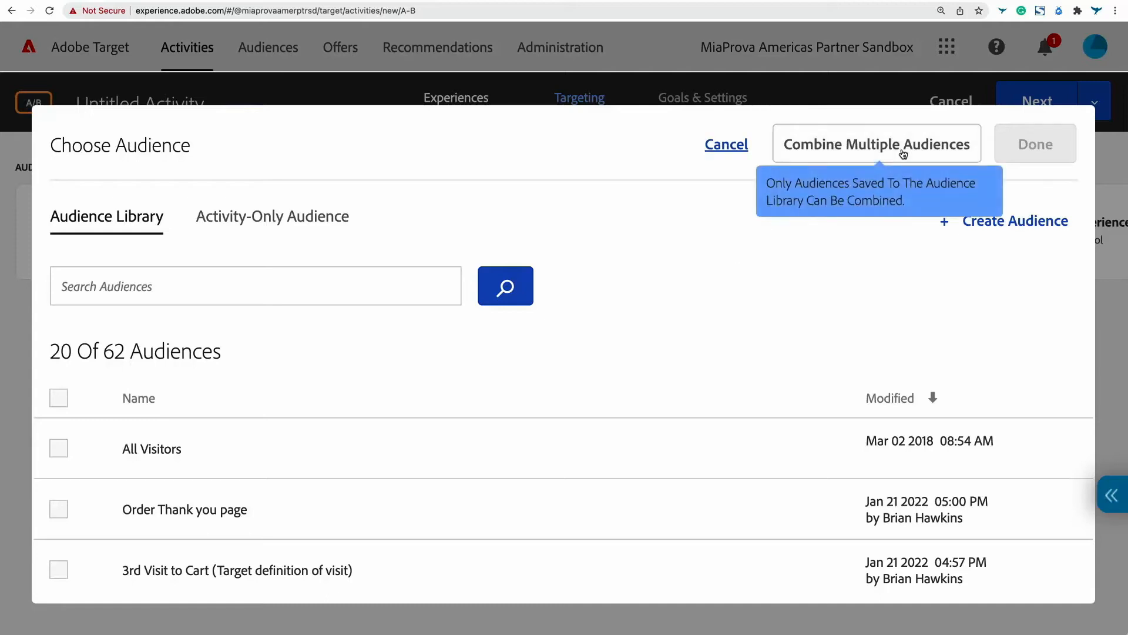
pyautogui.click(691, 136)
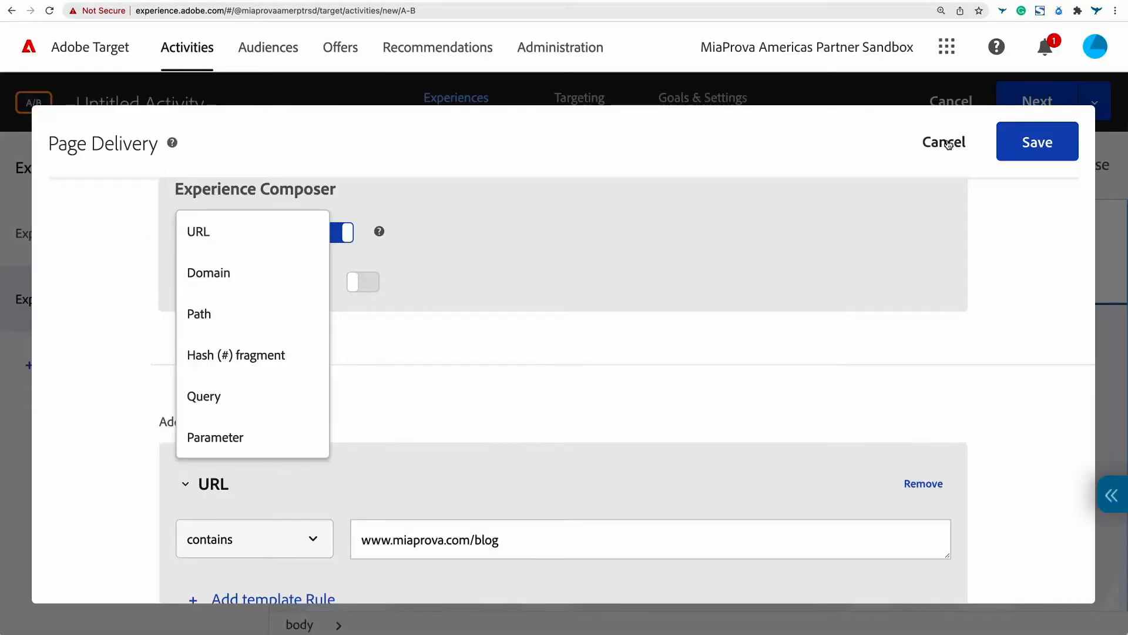
# - Cancel the visual activity's page delivery settings, check its Targeting step, and return both activities to Experiences
pyautogui.click(947, 144)
pyautogui.click(580, 99)
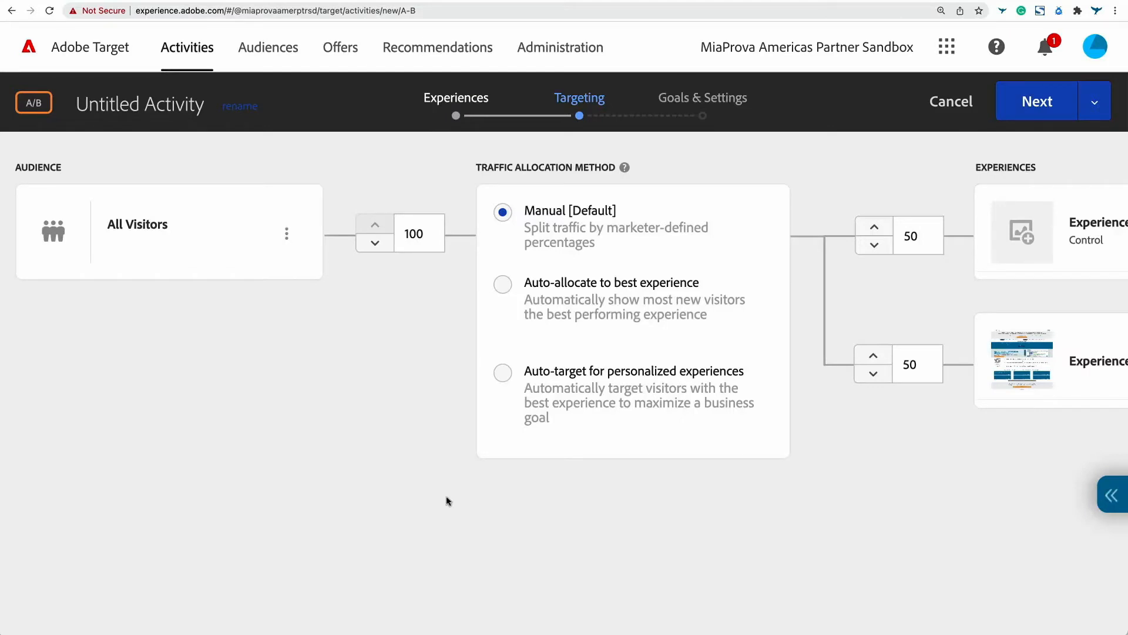
pyautogui.click(457, 108)
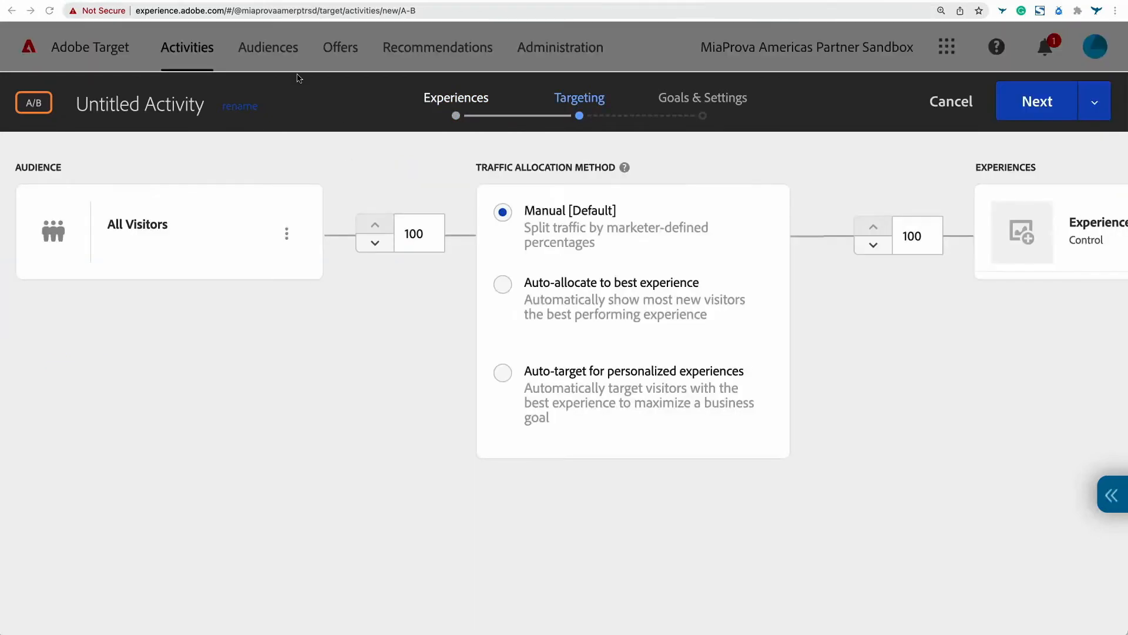
pyautogui.click(460, 100)
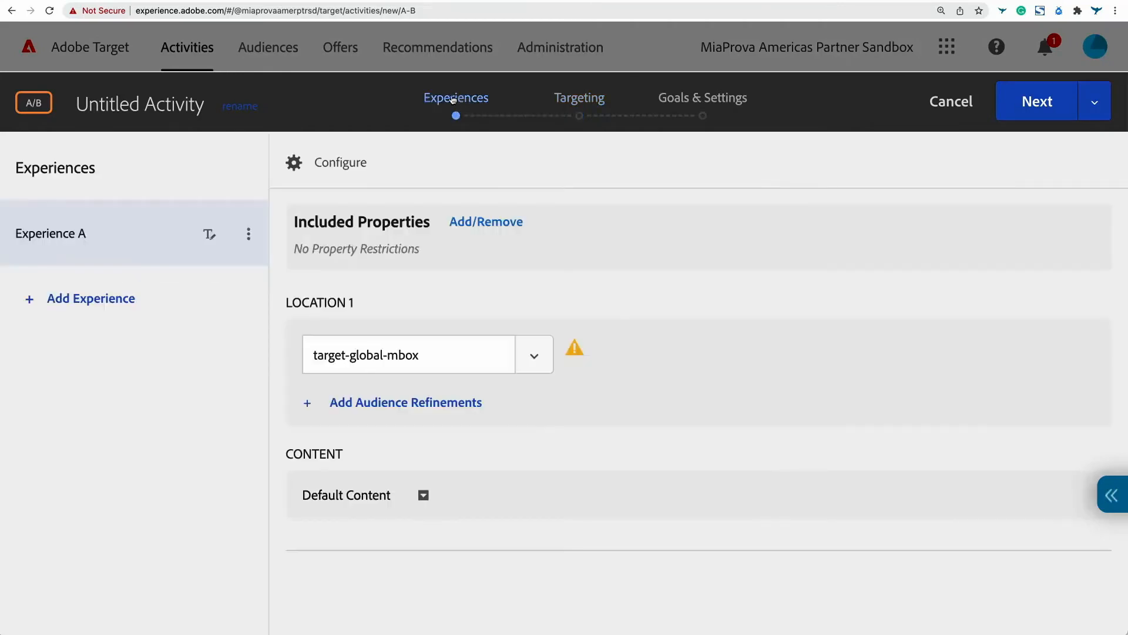
# - Rename the form-based activity as Form
pyautogui.click(165, 109)
pyautogui.write('FOrm')
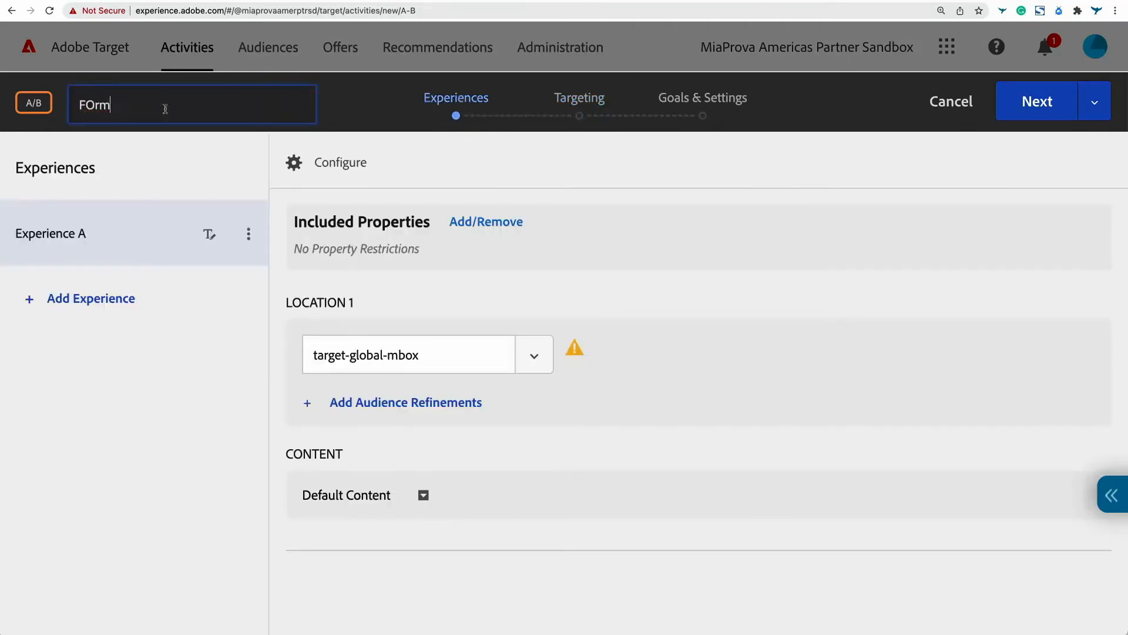
pyautogui.write('rm')
pyautogui.click(99, 411)
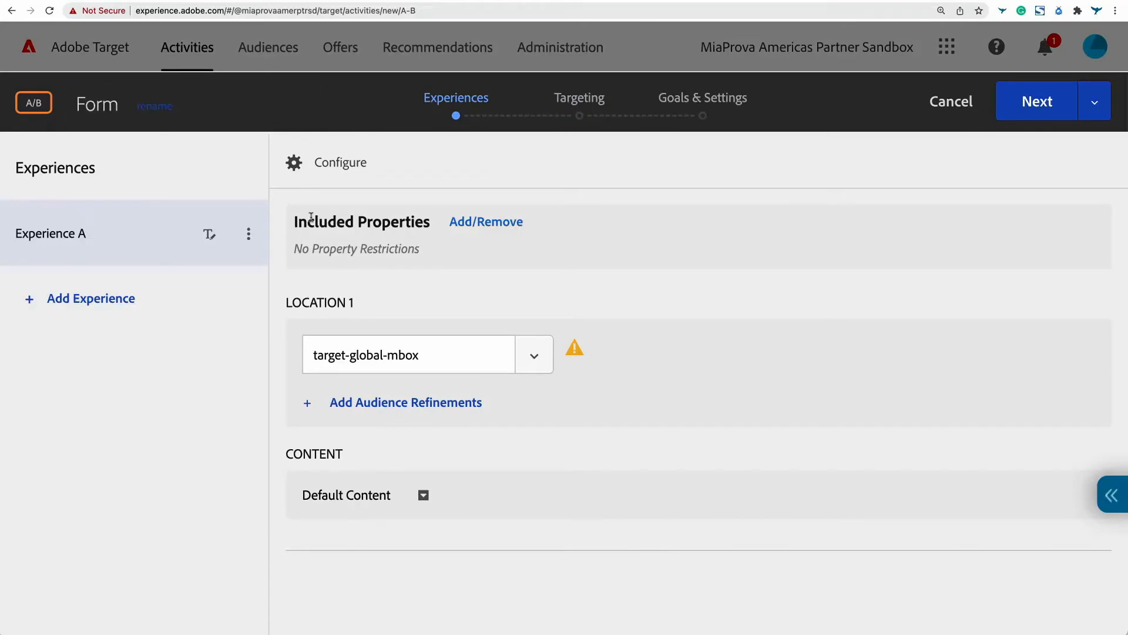
# - Switch the activity to Multiple Audiences and add two more experiences
pyautogui.click(345, 174)
pyautogui.moveTo(365, 212)
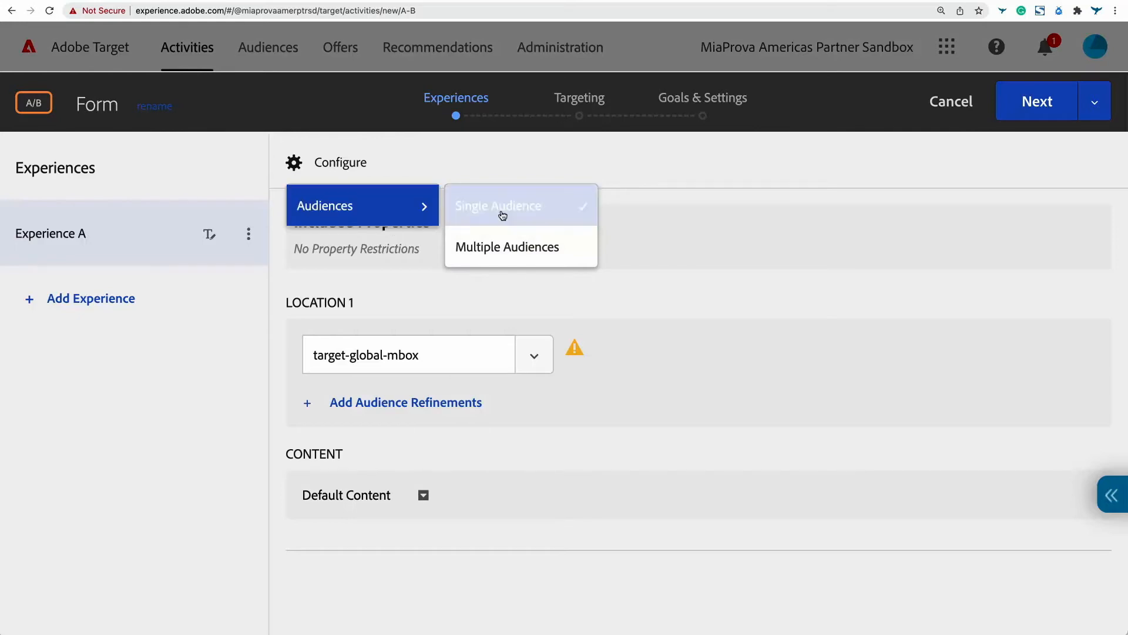
pyautogui.click(493, 249)
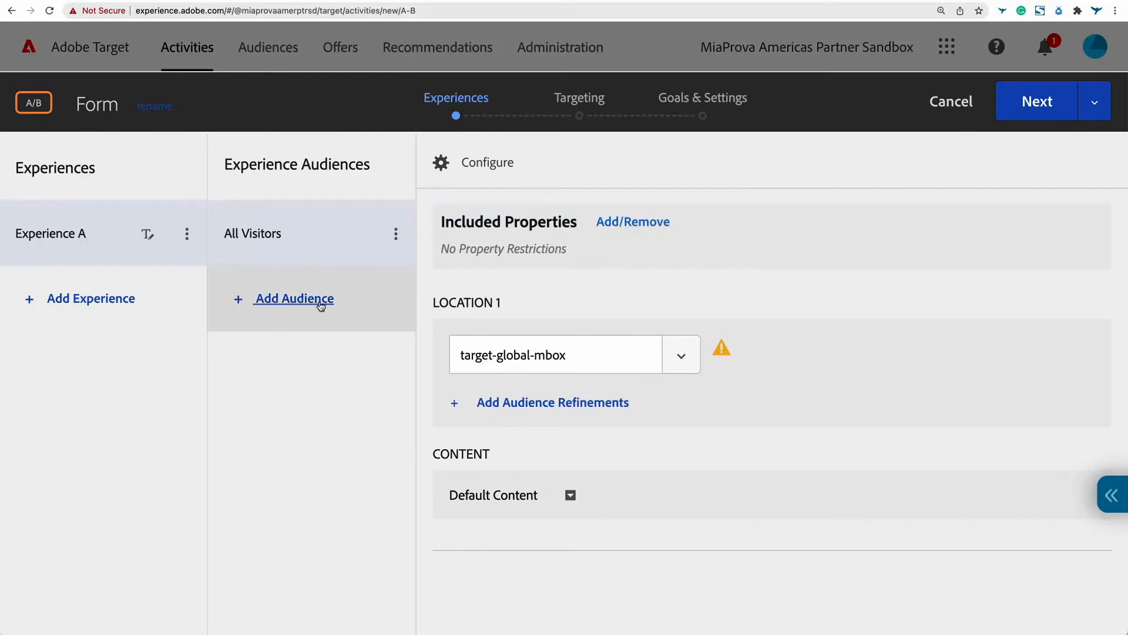
pyautogui.click(91, 299)
pyautogui.click(92, 364)
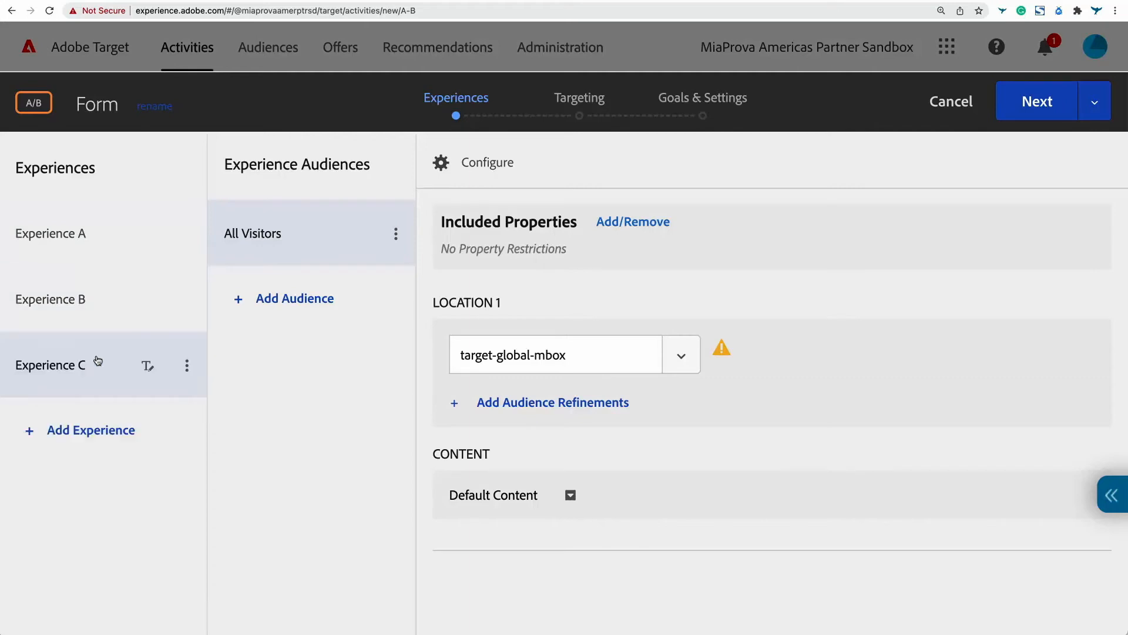
# - Start a new library audience named Chicago to replace All Visitors as the experience audience
pyautogui.click(396, 232)
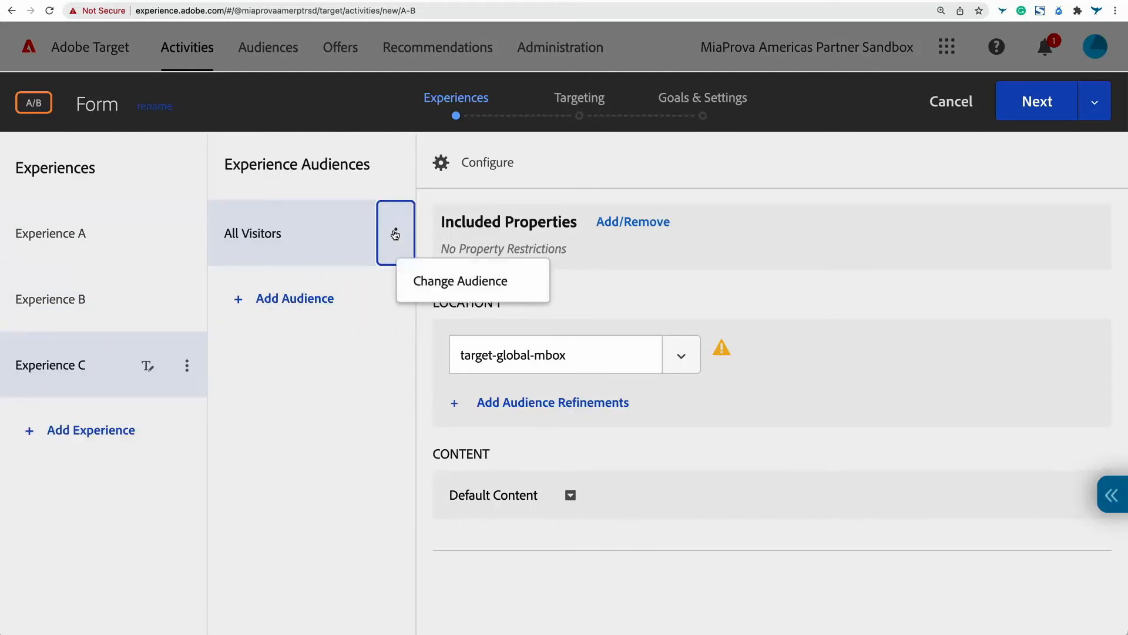
pyautogui.click(435, 276)
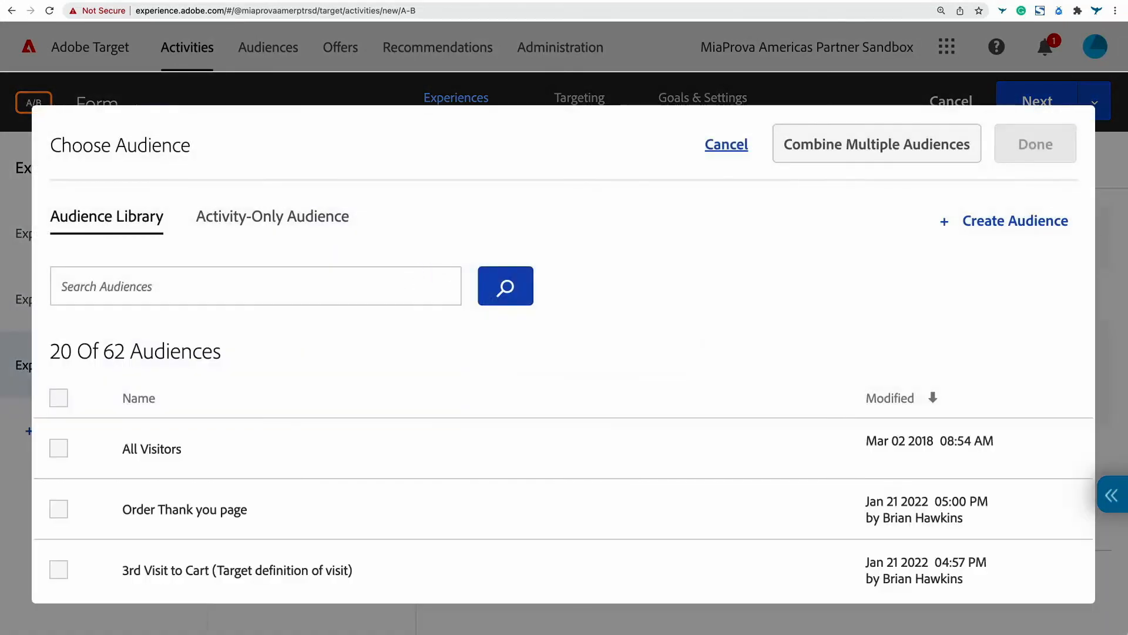
pyautogui.click(1032, 225)
pyautogui.click(545, 364)
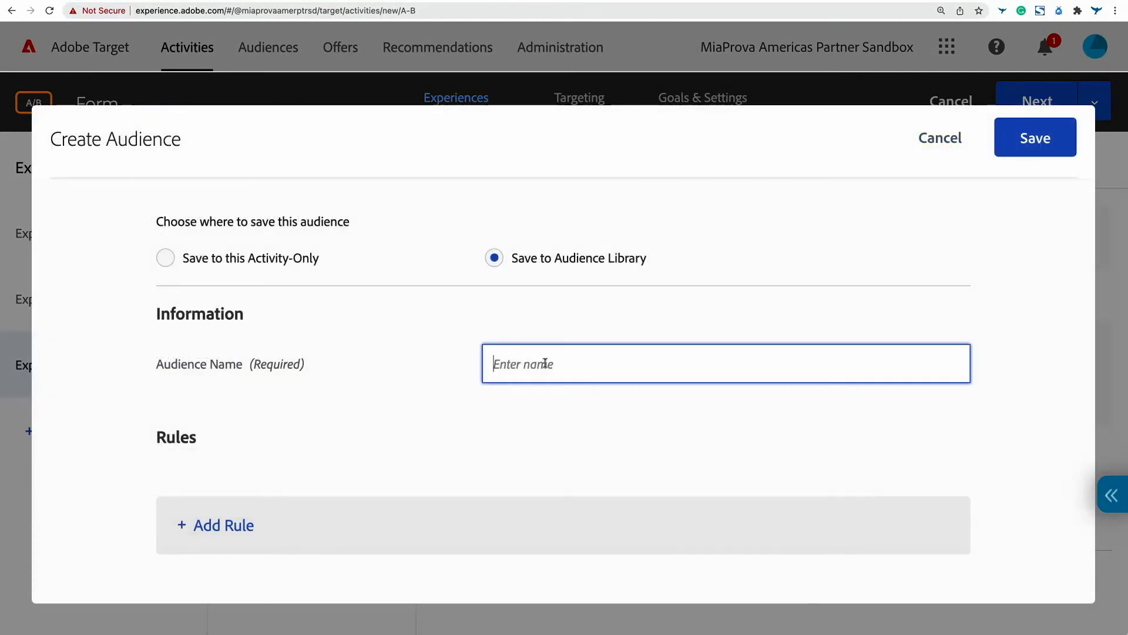
pyautogui.write('Chicago')
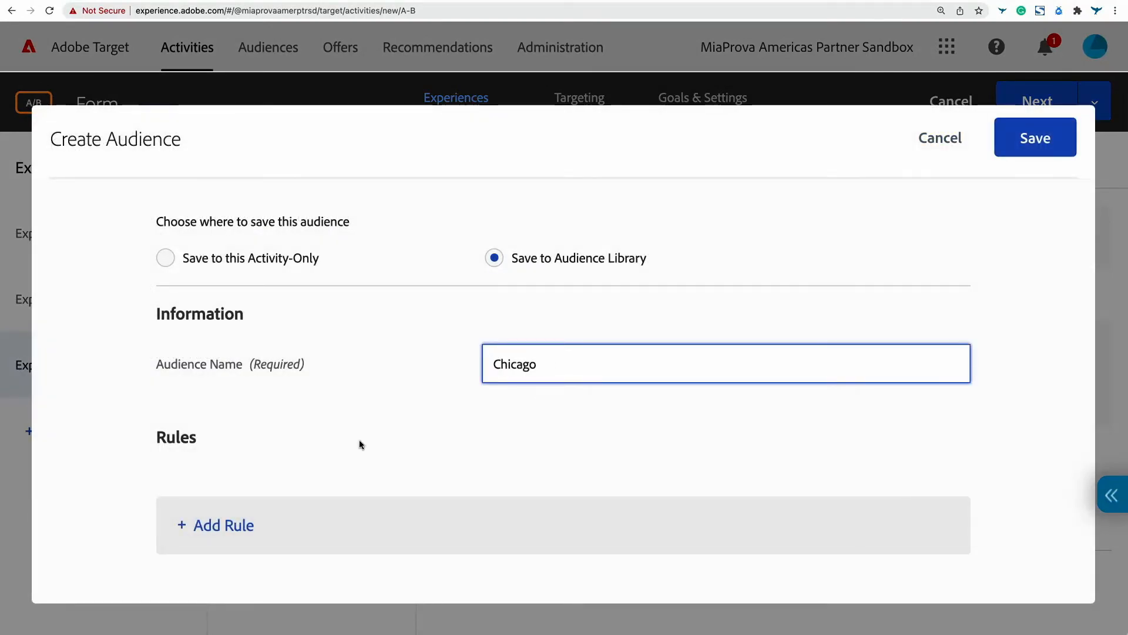
# - Add a Geo rule based on DMA to the Chicago audience
pyautogui.scroll(-1, 294, 437)
pyautogui.click(221, 468)
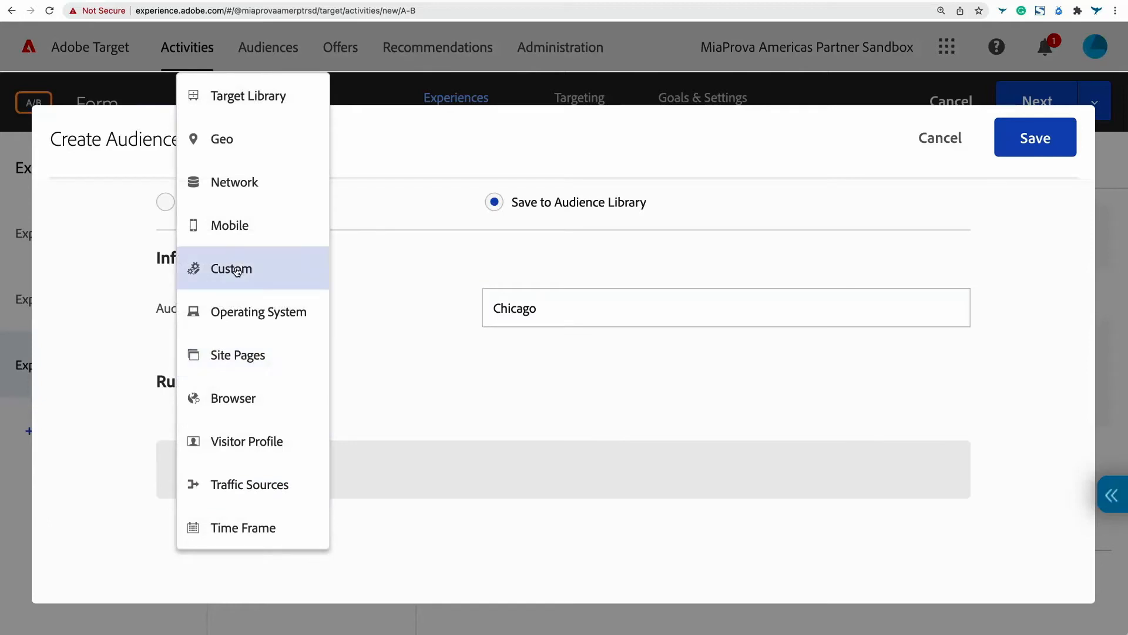
pyautogui.click(244, 146)
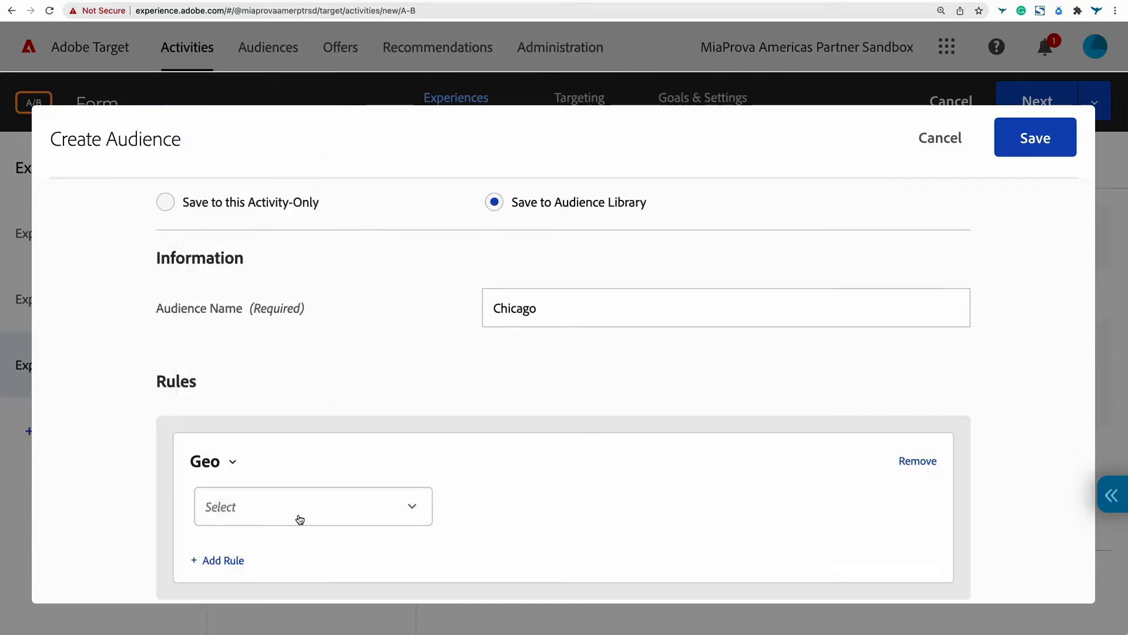
pyautogui.click(305, 500)
pyautogui.scroll(-3, 302, 408)
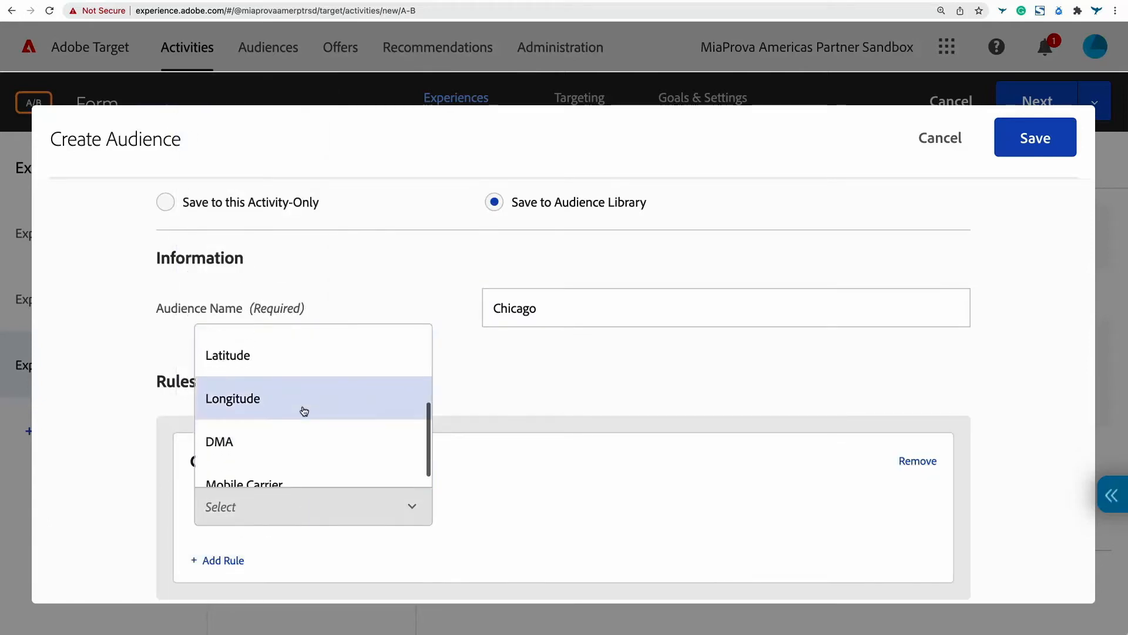
pyautogui.scroll(1, 303, 411)
pyautogui.scroll(1, 304, 411)
pyautogui.scroll(-3, 301, 409)
pyautogui.click(255, 424)
pyautogui.scroll(-1, 650, 431)
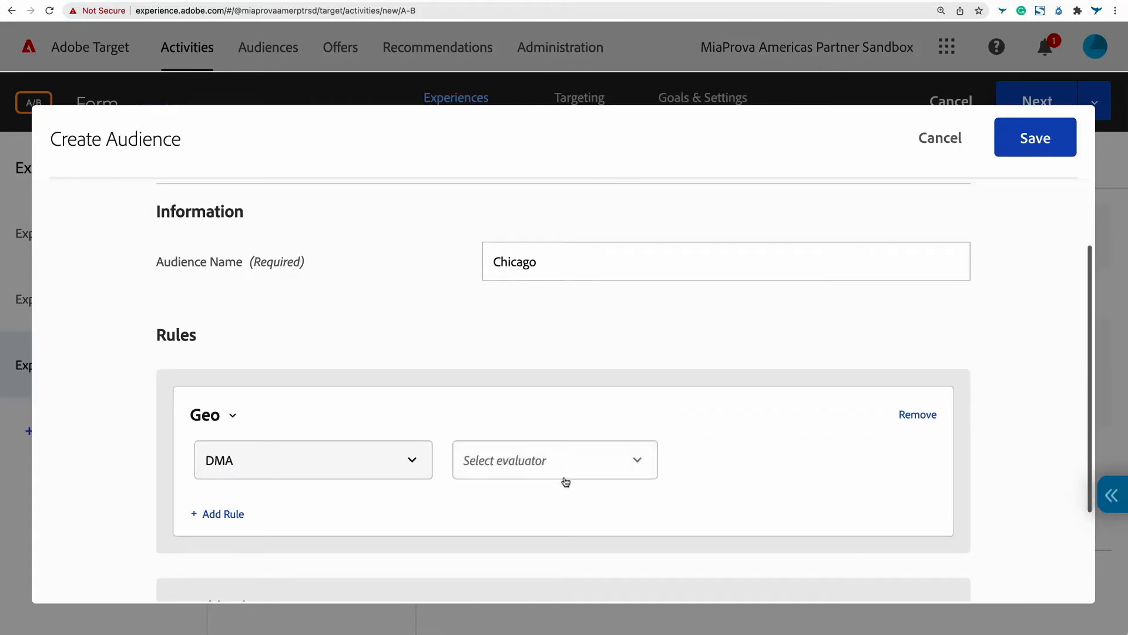
# - Set the DMA rule to match chicago, and save the audience to the library
pyautogui.click(565, 466)
pyautogui.click(556, 498)
pyautogui.click(741, 465)
pyautogui.write('Chicago')
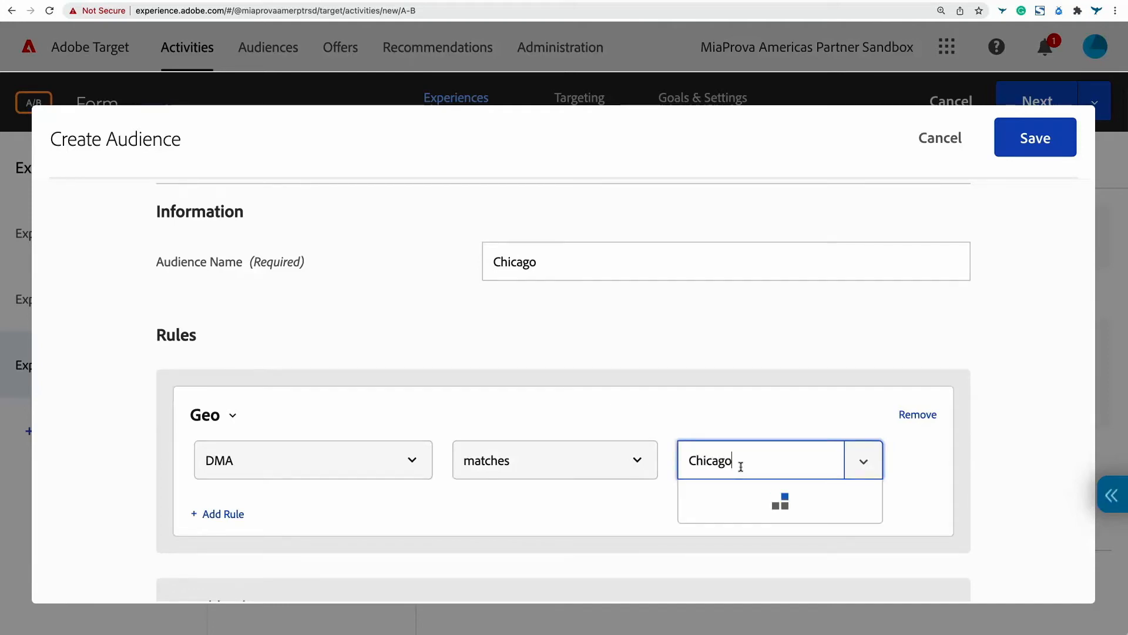
pyautogui.click(711, 501)
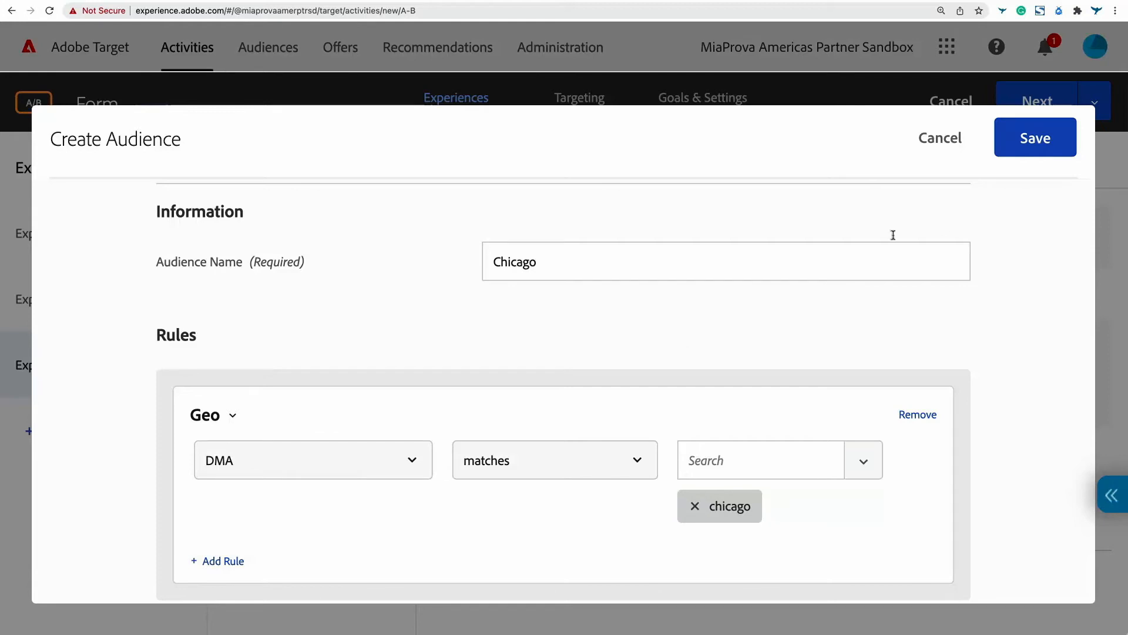
pyautogui.click(1036, 141)
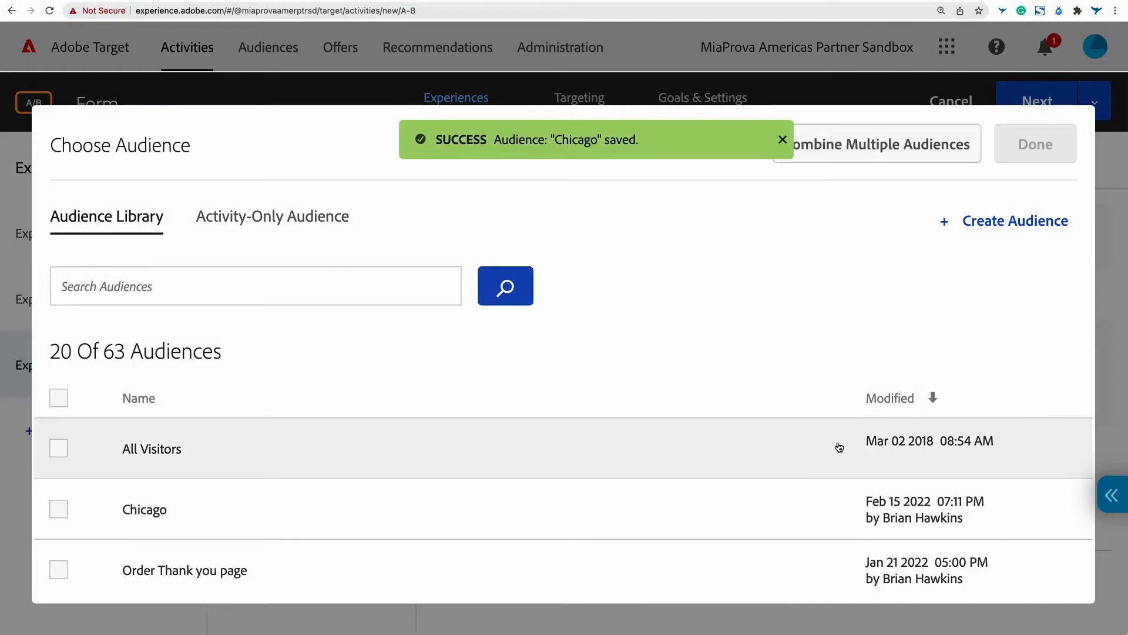
# - Duplicate the Chicago audience and name the copy San Francisco
pyautogui.click(977, 504)
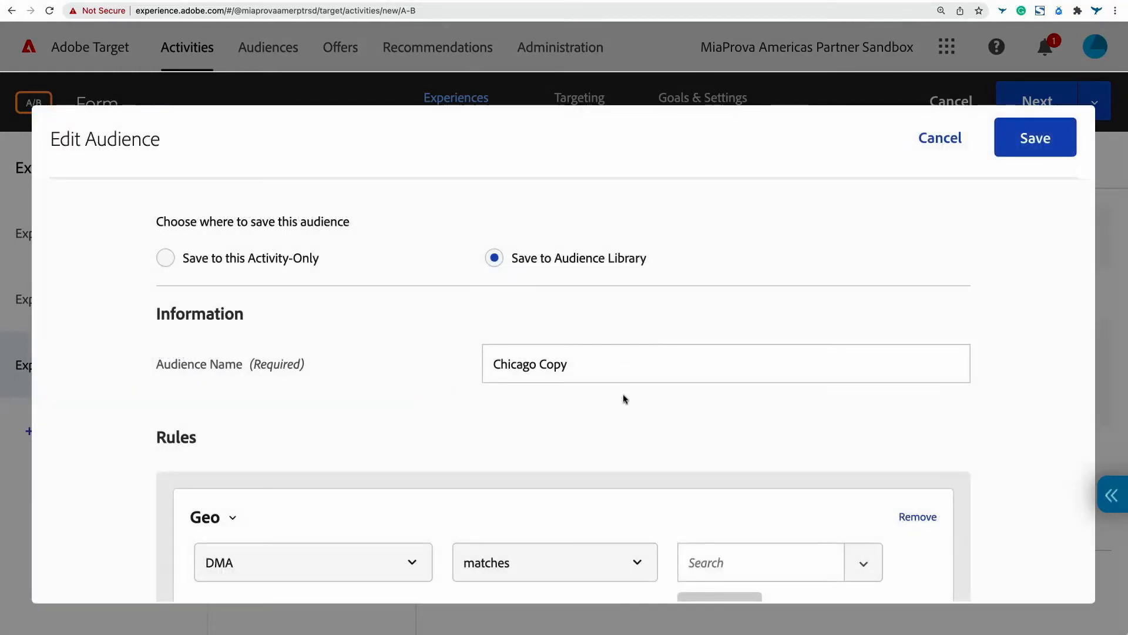
pyautogui.tripleClick(514, 360)
pyautogui.write('San Fra')
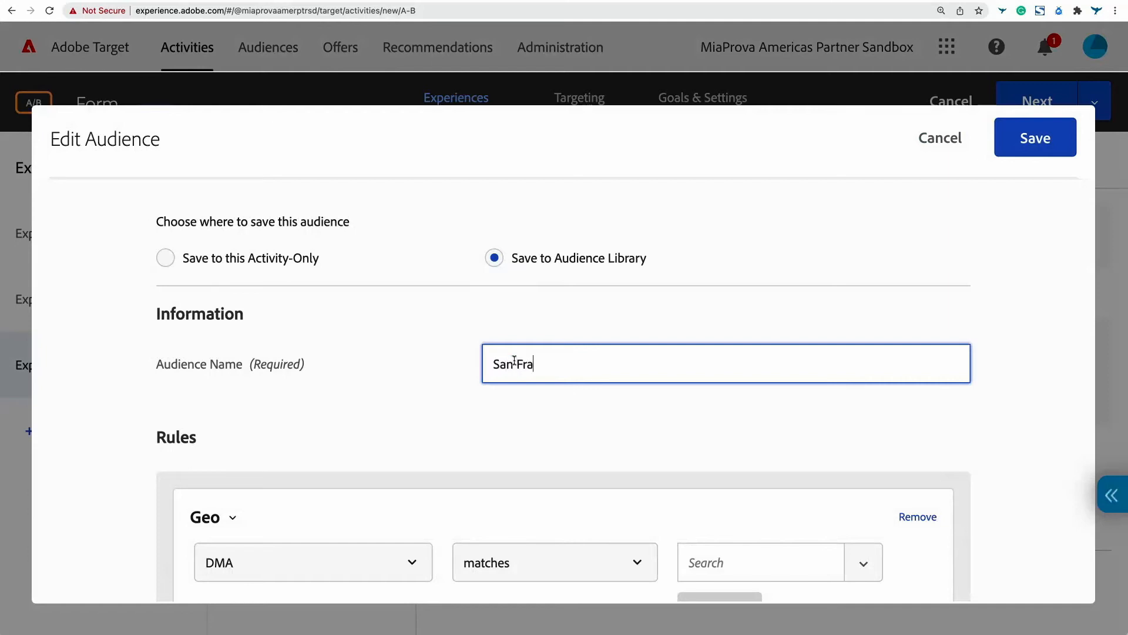
pyautogui.write('ncisco')
# - Replace chicago in the copy's DMA rule with san francisco-oak-san jose
pyautogui.scroll(-2, 616, 377)
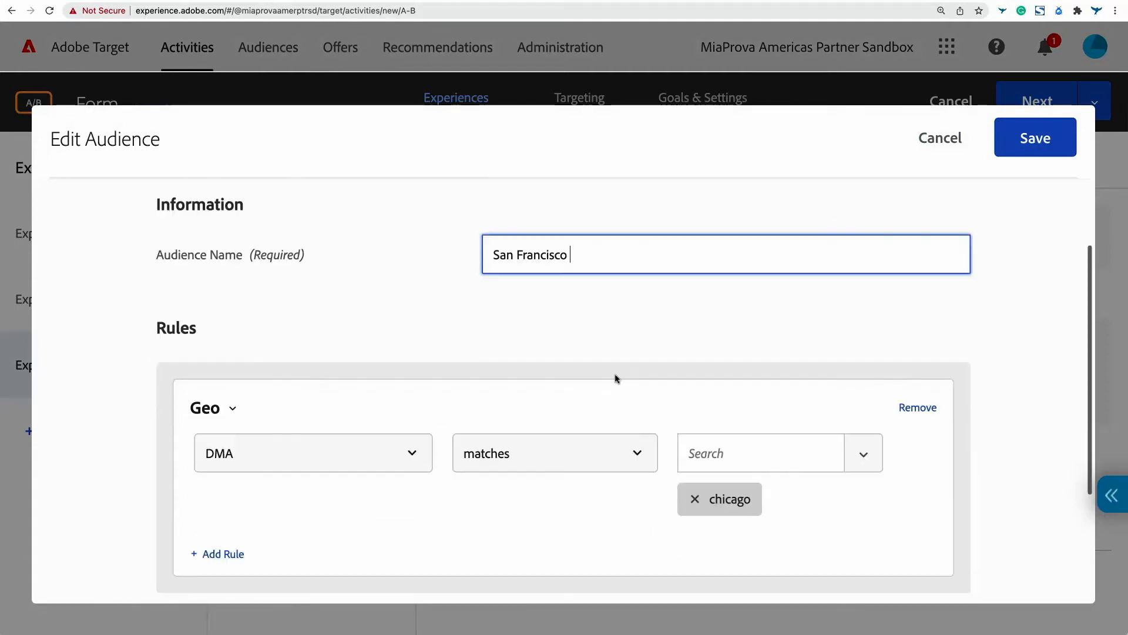
pyautogui.click(694, 473)
pyautogui.write('san franc')
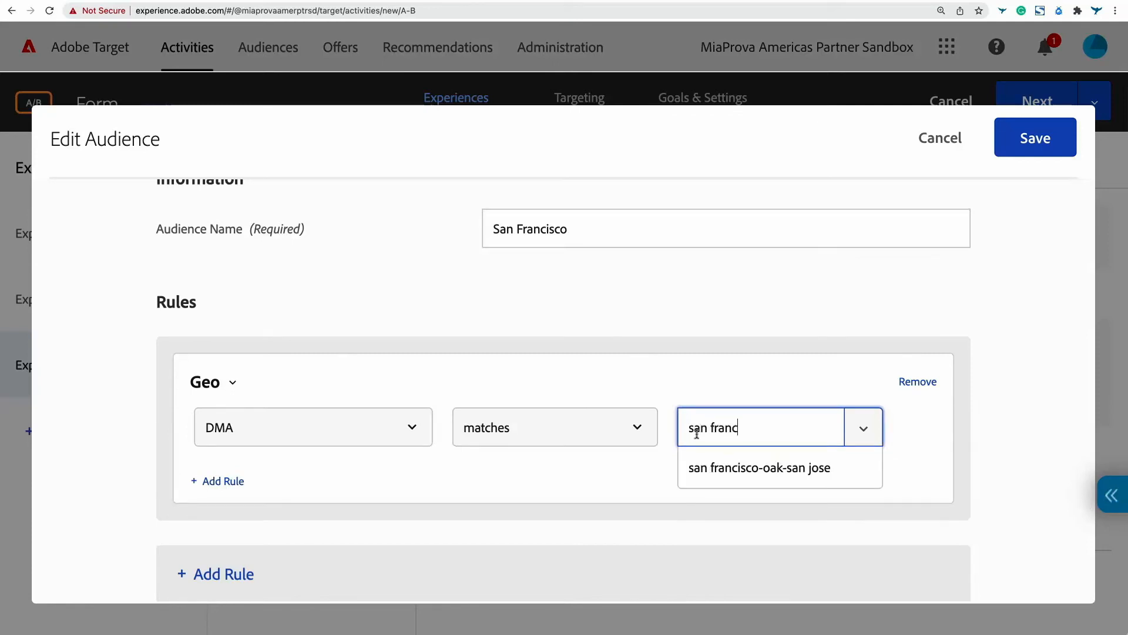
pyautogui.click(737, 467)
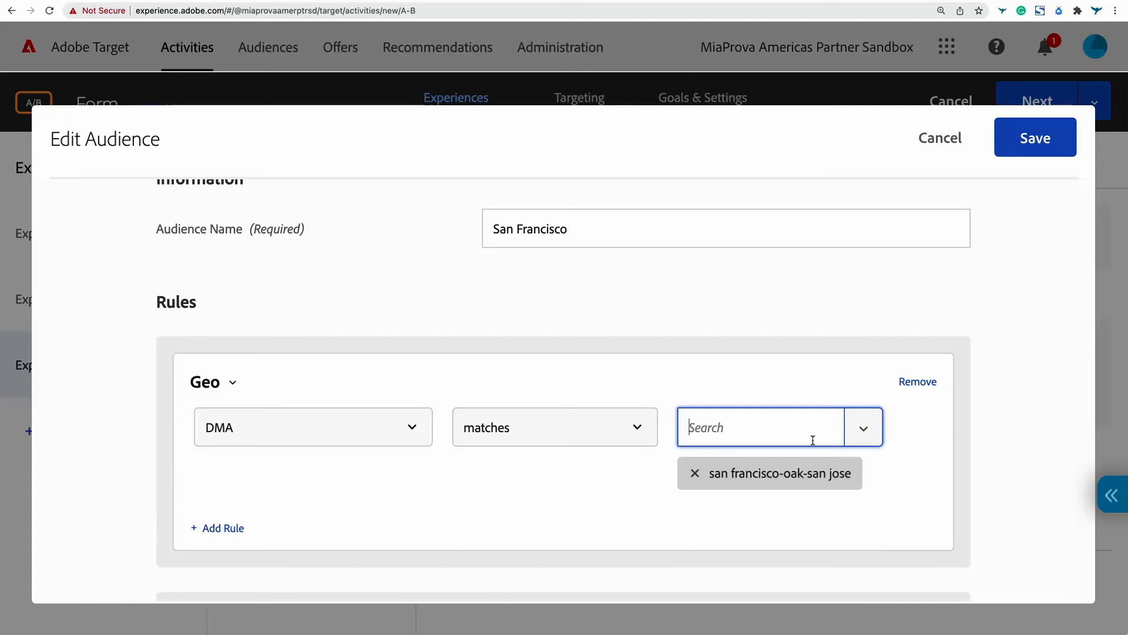
# - Rename the copied audience as San Francisco DMA and save it
pyautogui.click(685, 235)
pyautogui.write('San Francisco DMA')
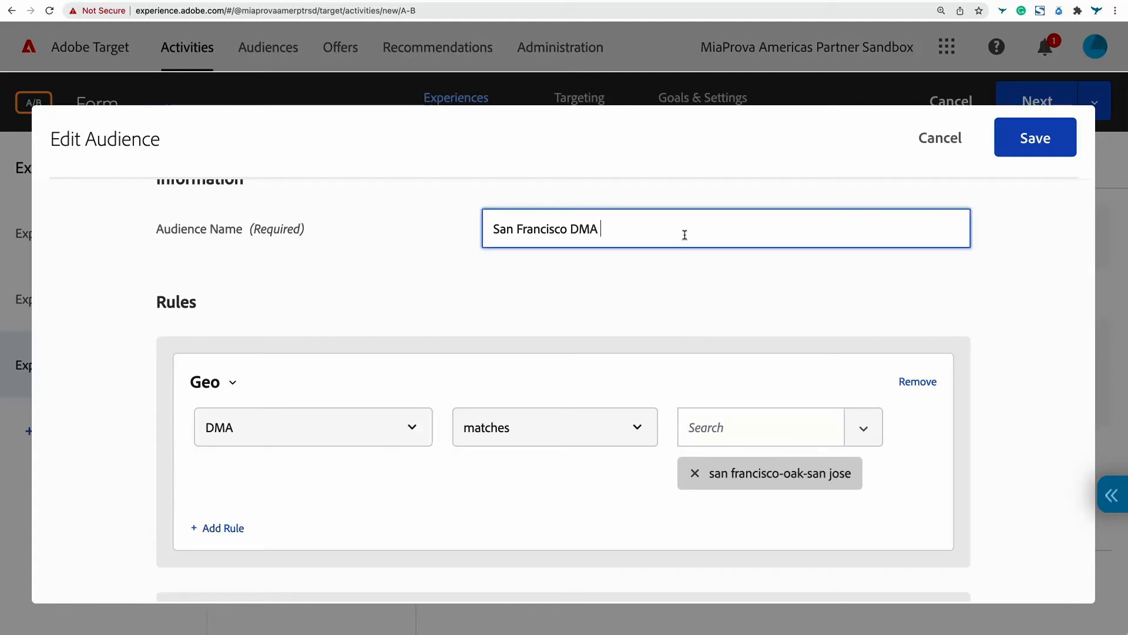
pyautogui.click(1035, 138)
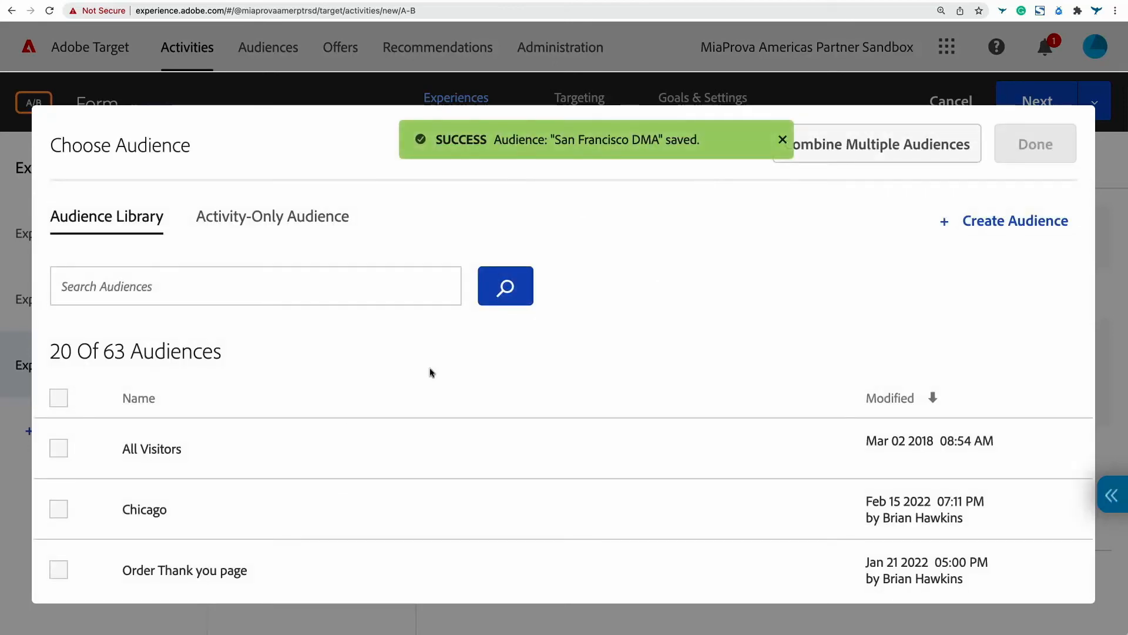
# - Choose Chicago as the replacement for the All Visitors experience audience, and delete Experience C from the activity
pyautogui.click(389, 520)
pyautogui.click(1035, 145)
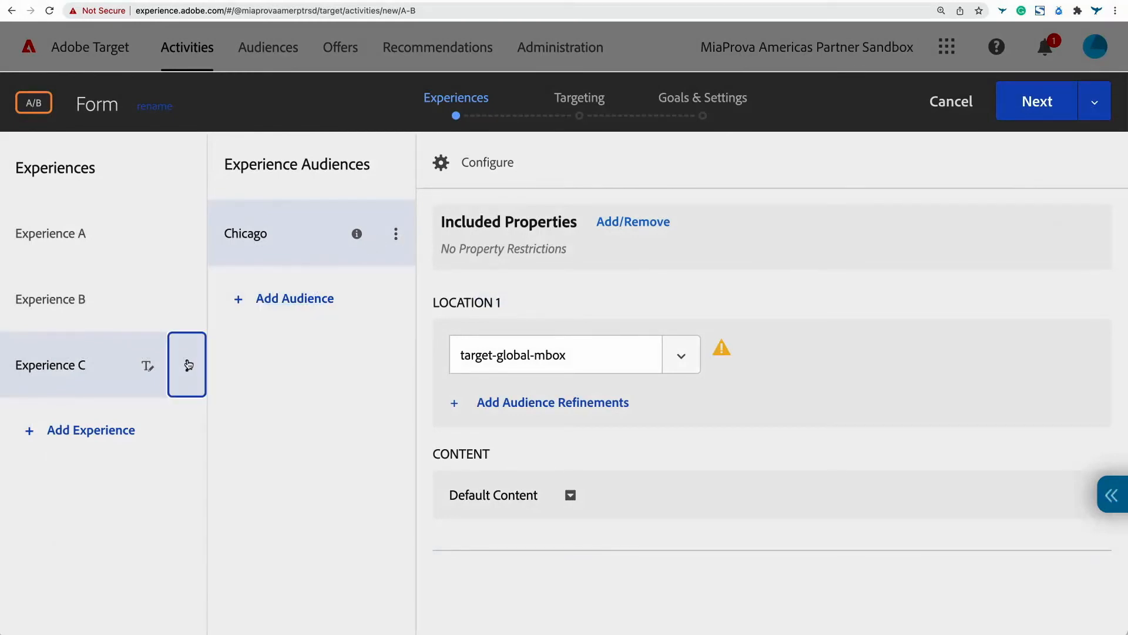
pyautogui.click(186, 365)
pyautogui.click(235, 448)
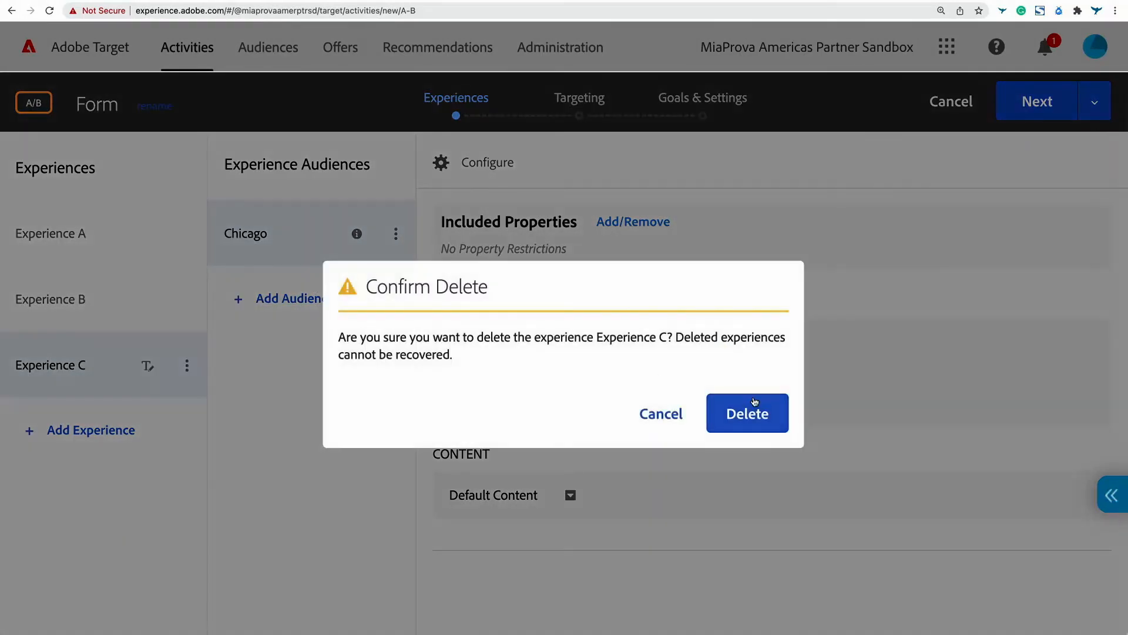
pyautogui.click(758, 409)
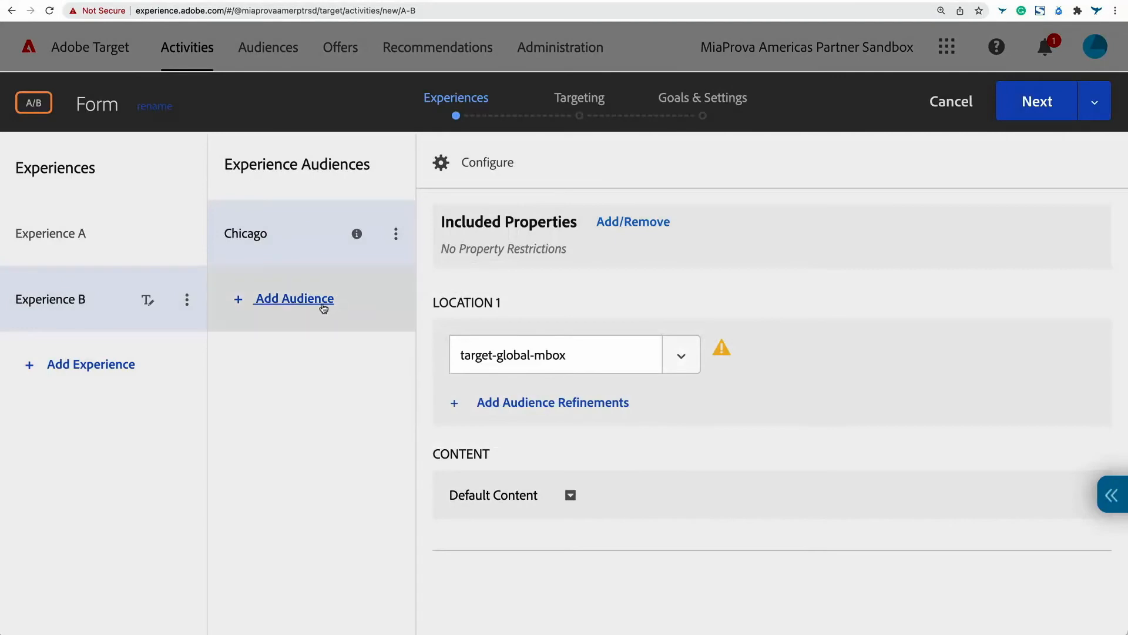
# - Add San Francisco DMA as a second experience audience
pyautogui.click(323, 300)
pyautogui.click(435, 503)
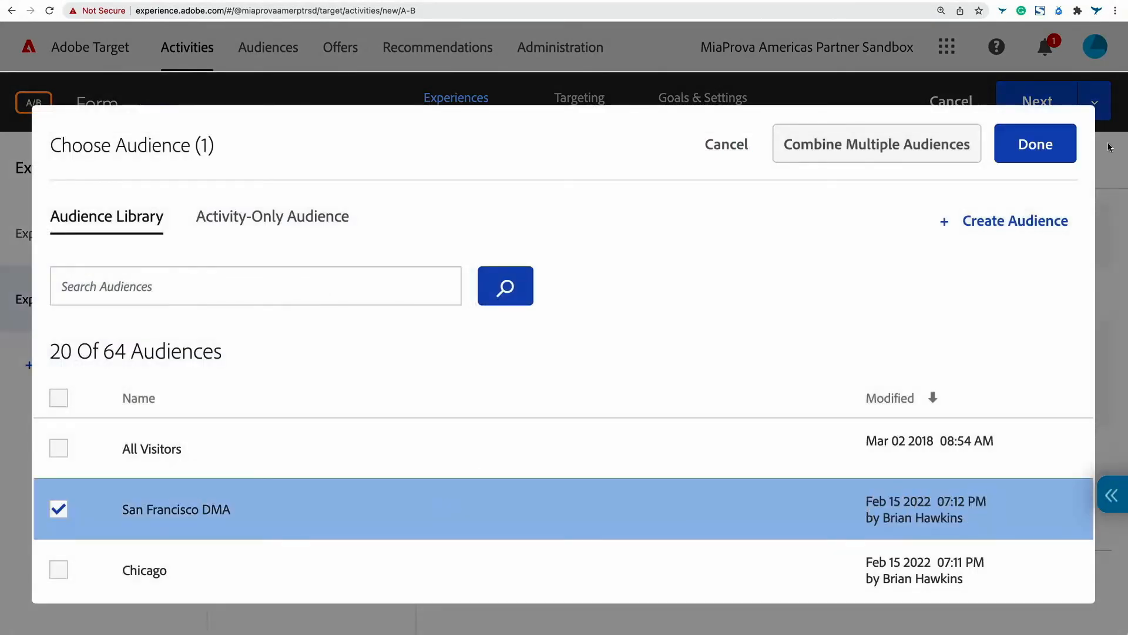
pyautogui.click(1036, 143)
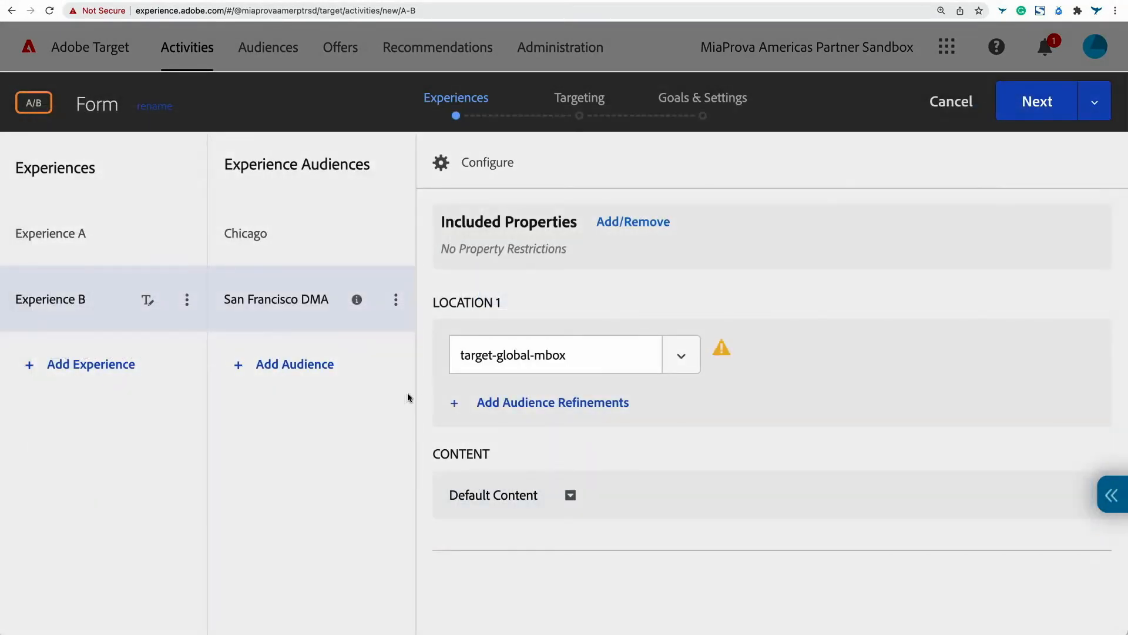
# - Search the audience library for Home Page and Home as a refinement for the target-global-mbox location, and clear the search
pyautogui.click(555, 404)
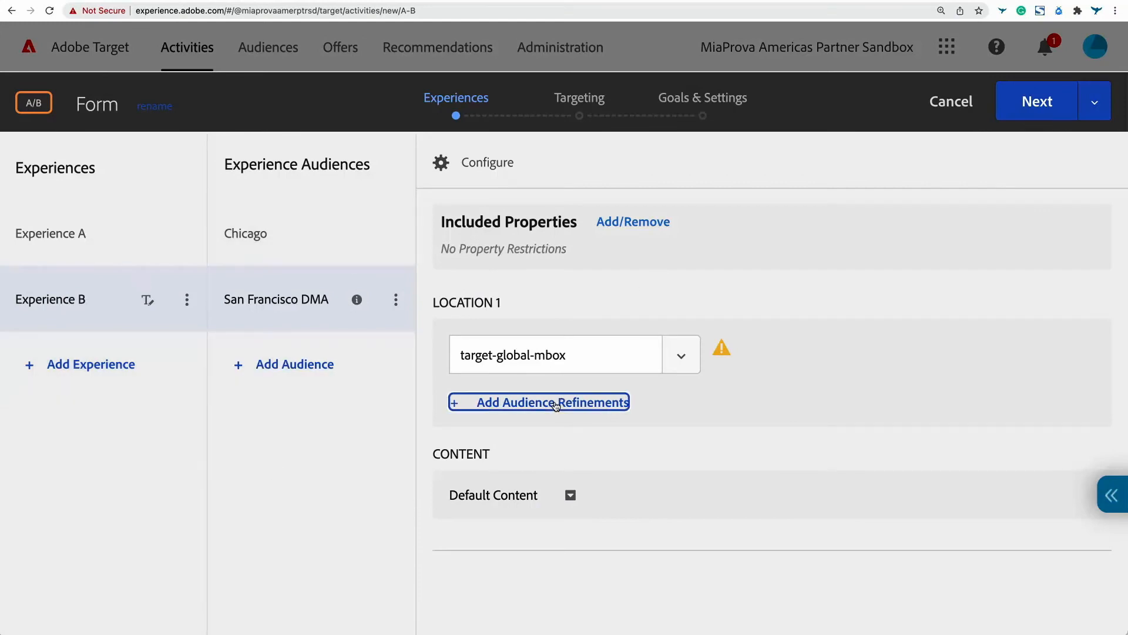
pyautogui.click(336, 285)
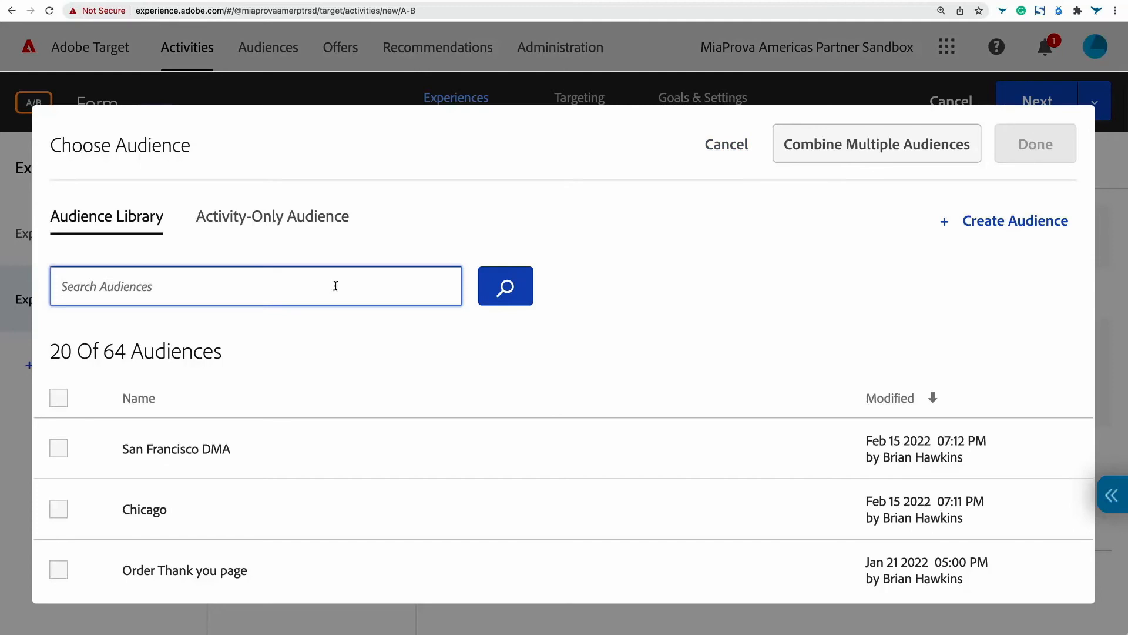
pyautogui.write('Home Page')
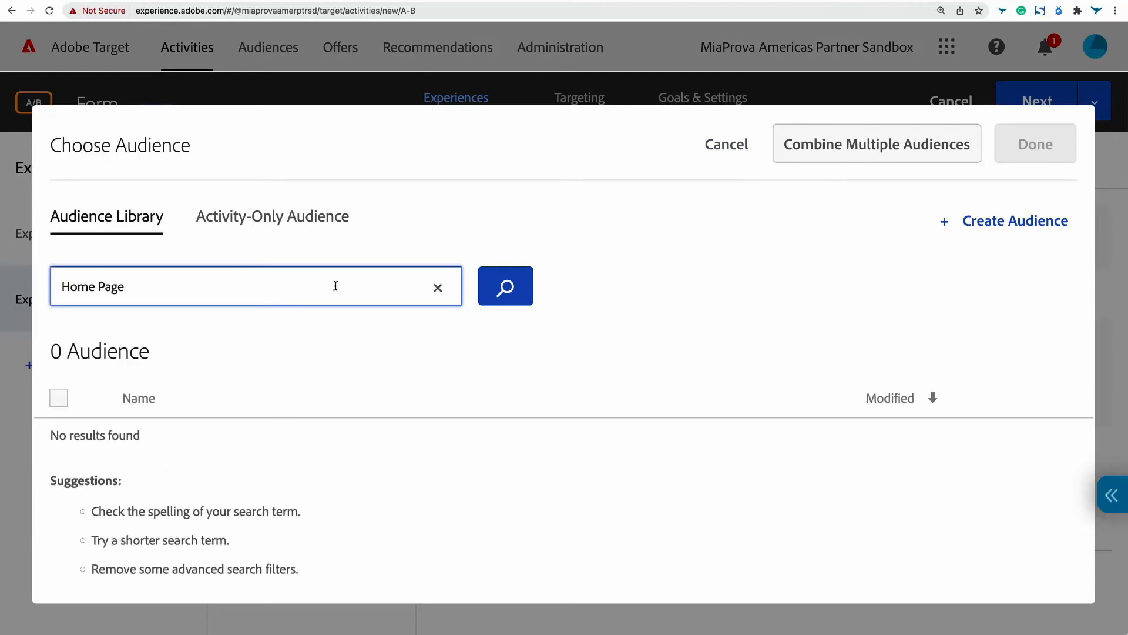
pyautogui.press('super+a')
pyautogui.write('Home')
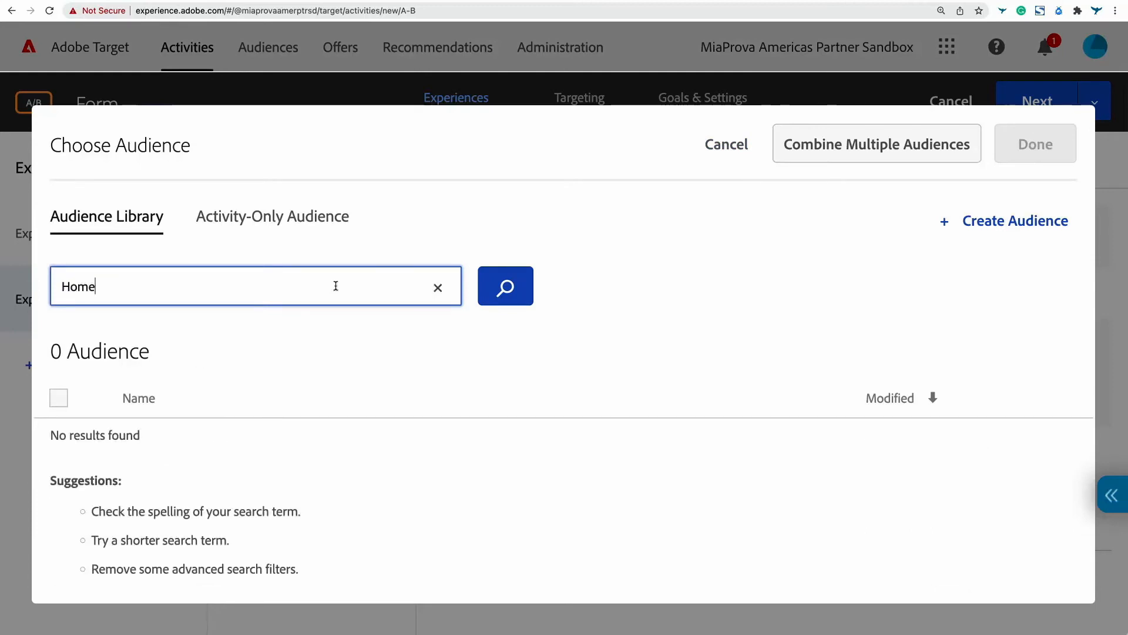
pyautogui.press('super+a')
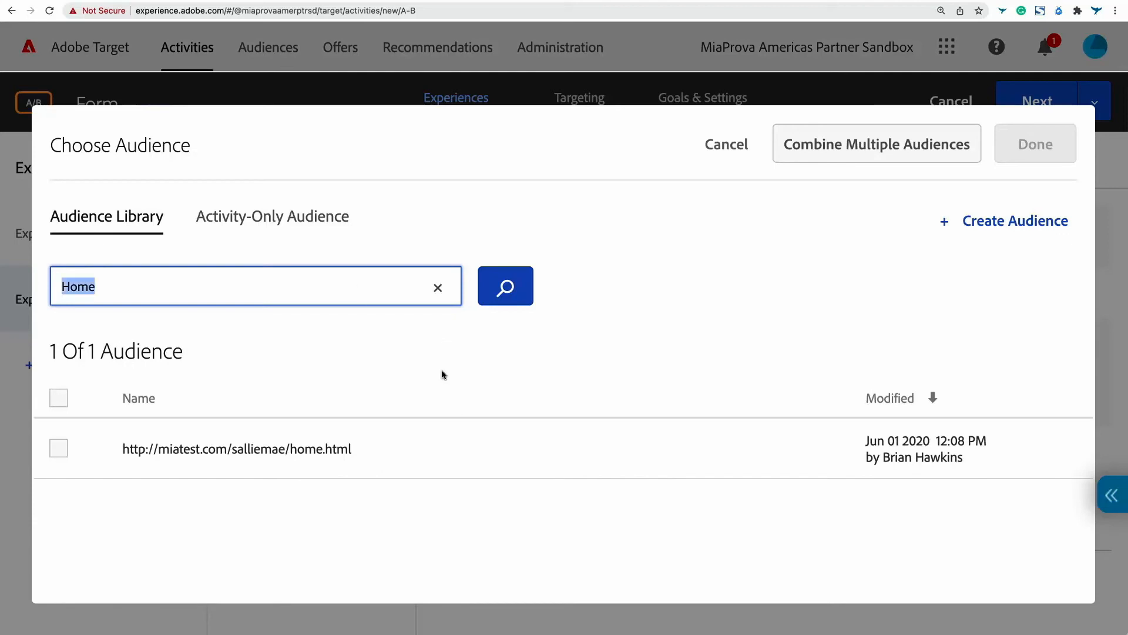
pyautogui.click(439, 288)
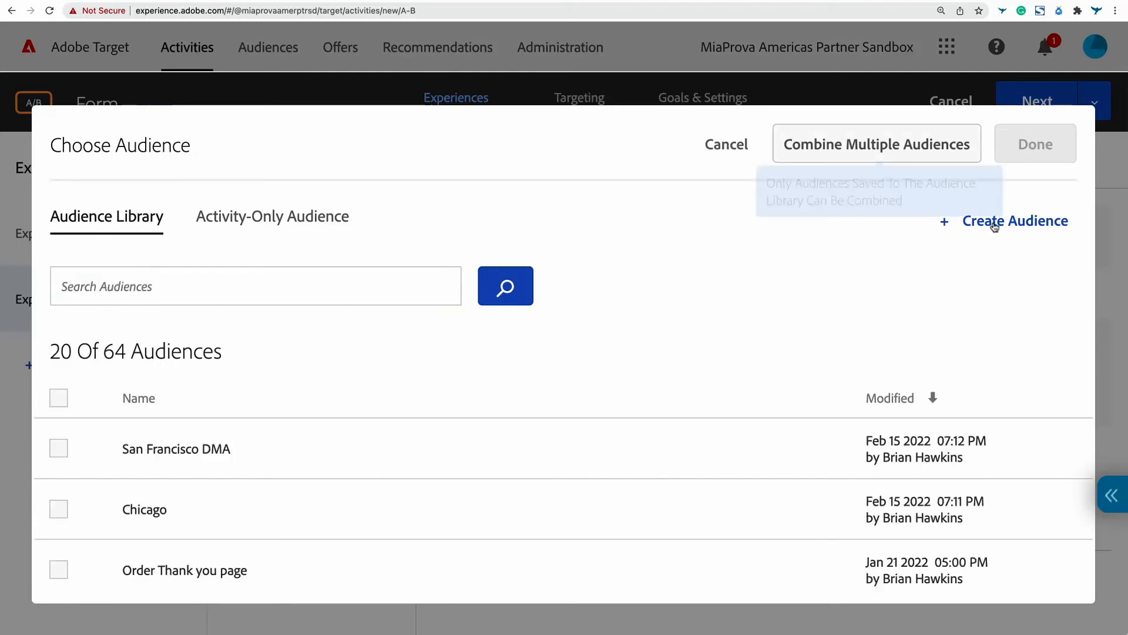
# - Start a new library audience named "Path equal /" for the location's refinement
pyautogui.click(993, 223)
pyautogui.click(511, 366)
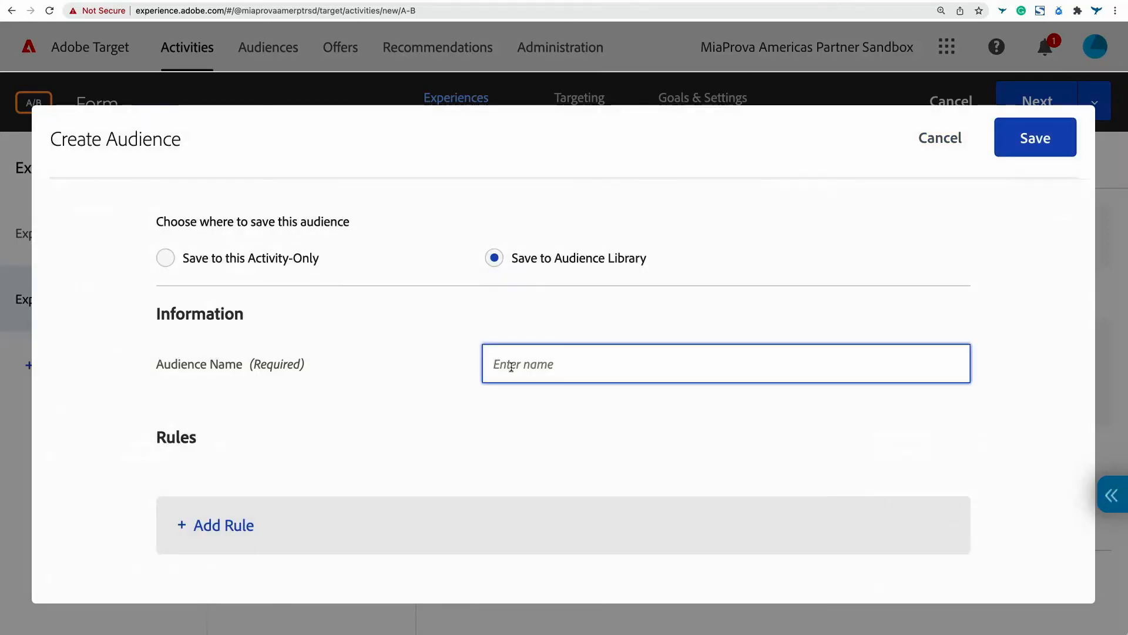
pyautogui.write('Path equal /')
# - Add a Site Pages rule to the "Path equal /" audience
pyautogui.scroll(-2, 358, 446)
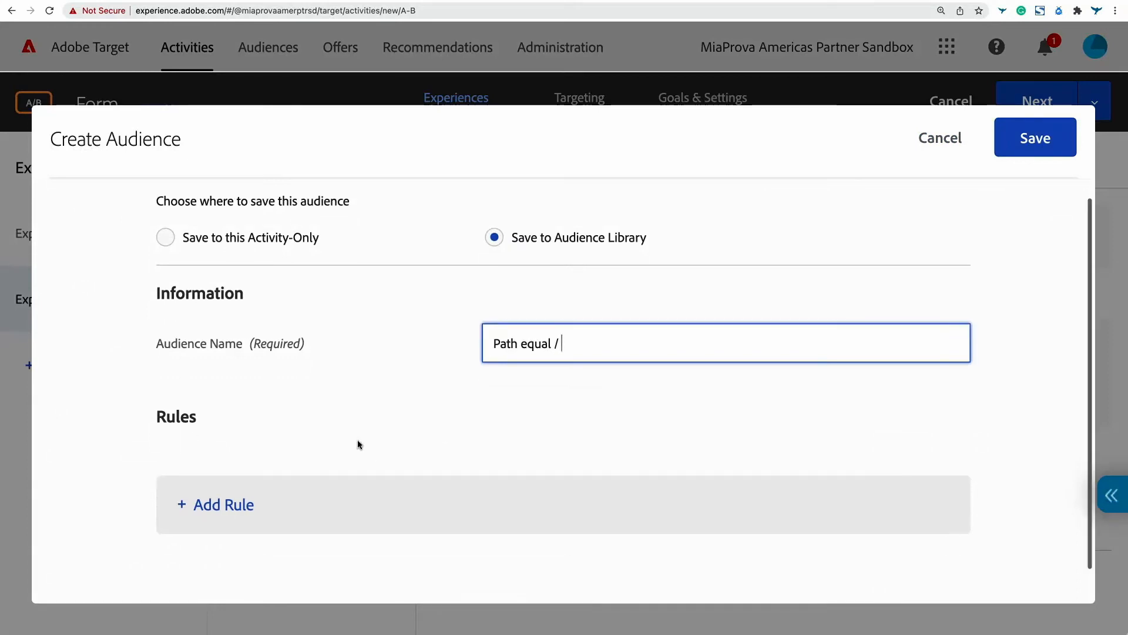
pyautogui.click(196, 477)
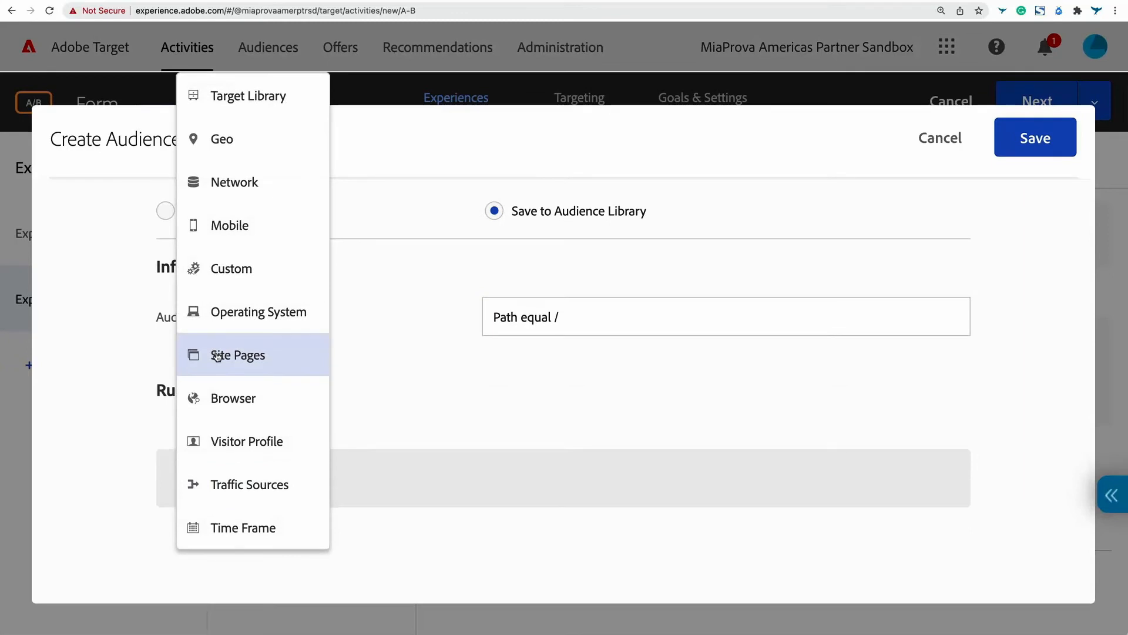
pyautogui.click(217, 355)
pyautogui.scroll(-3, 506, 338)
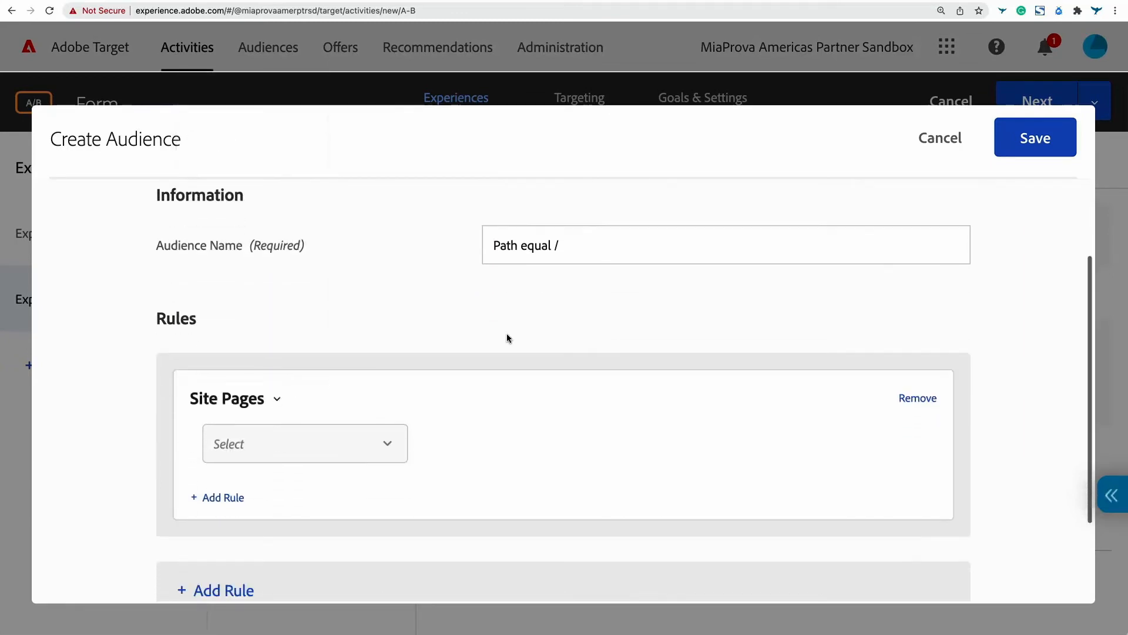
pyautogui.scroll(-3, 506, 338)
pyautogui.scroll(3, 587, 247)
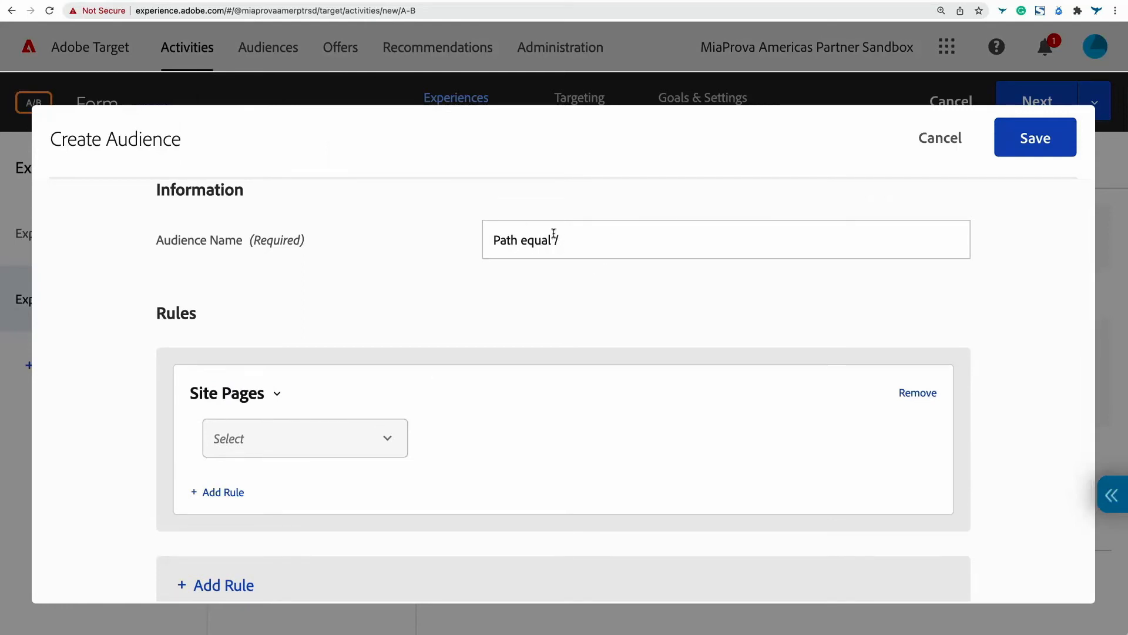
# - Define the Site Pages rule as Current Page, Path, equals "/"
pyautogui.click(344, 464)
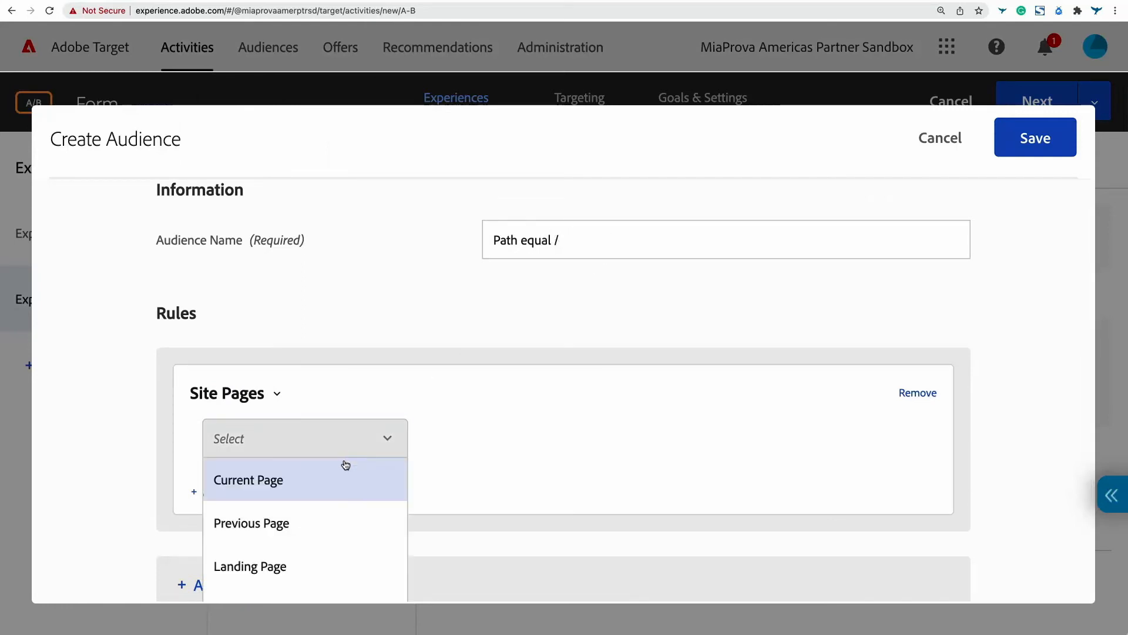
pyautogui.click(335, 488)
pyautogui.click(525, 444)
pyautogui.write('path')
pyautogui.click(519, 470)
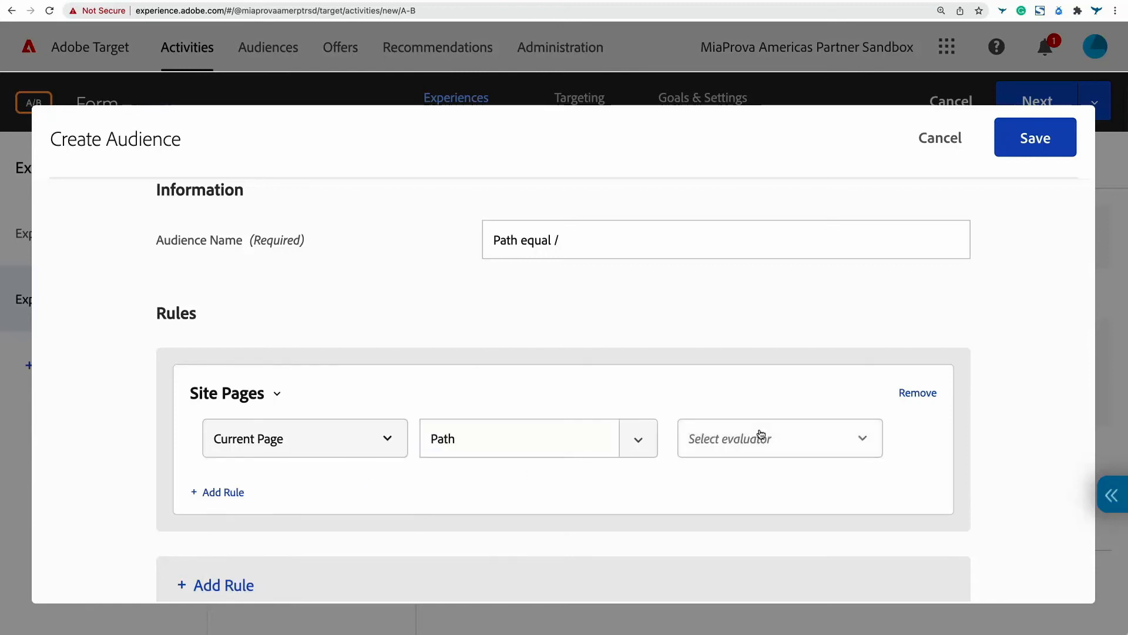
pyautogui.click(762, 435)
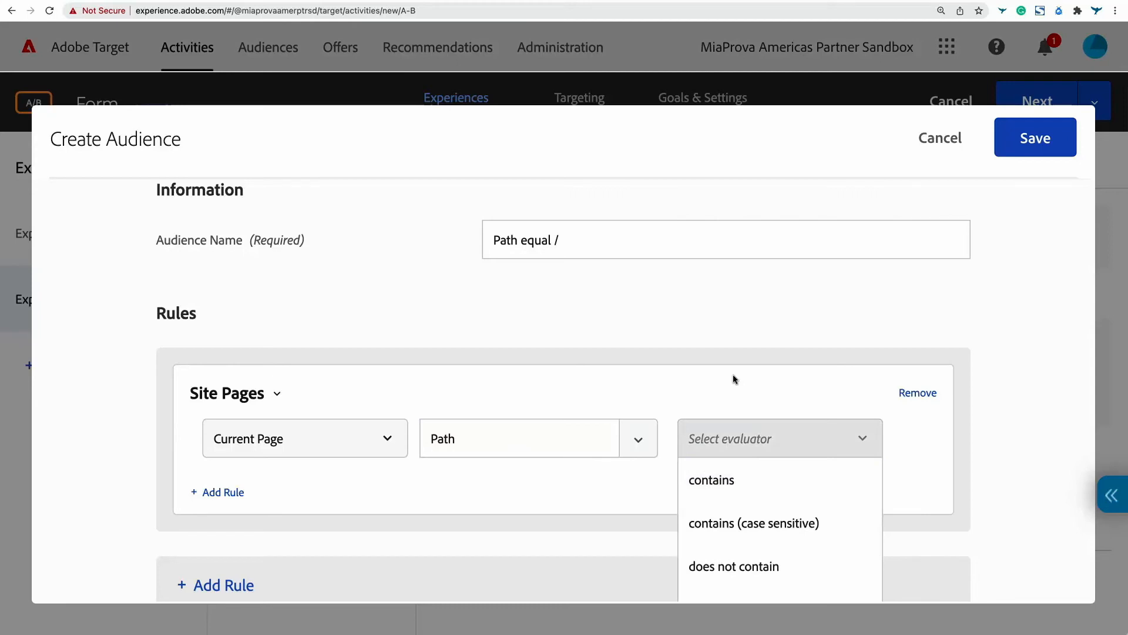
pyautogui.scroll(-5, 734, 382)
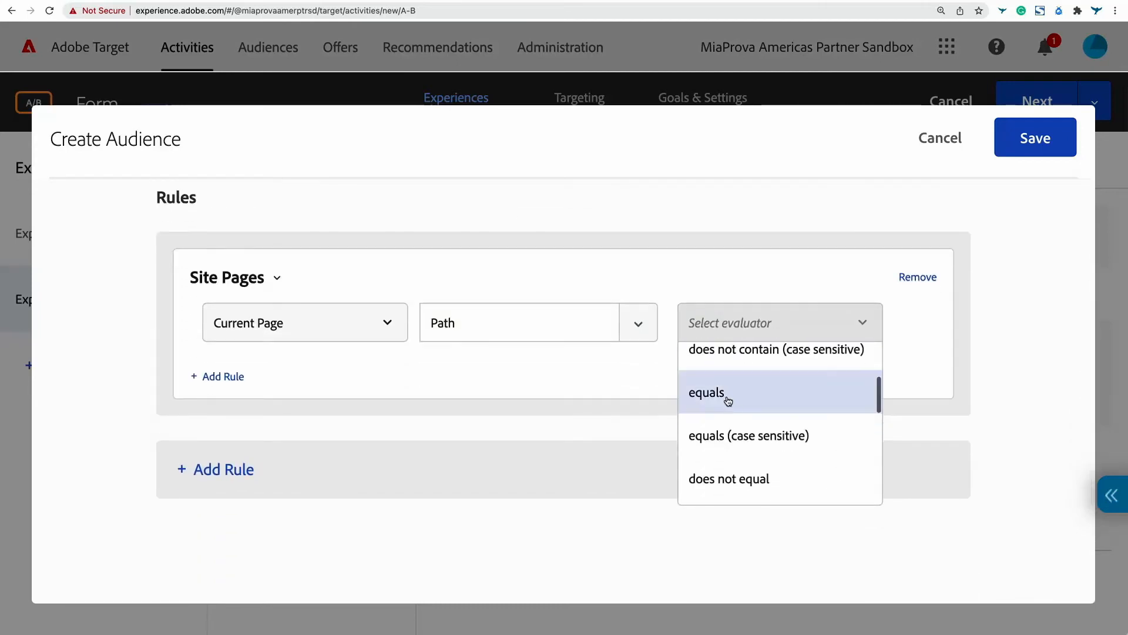
pyautogui.click(729, 397)
pyautogui.click(336, 381)
pyautogui.write('/')
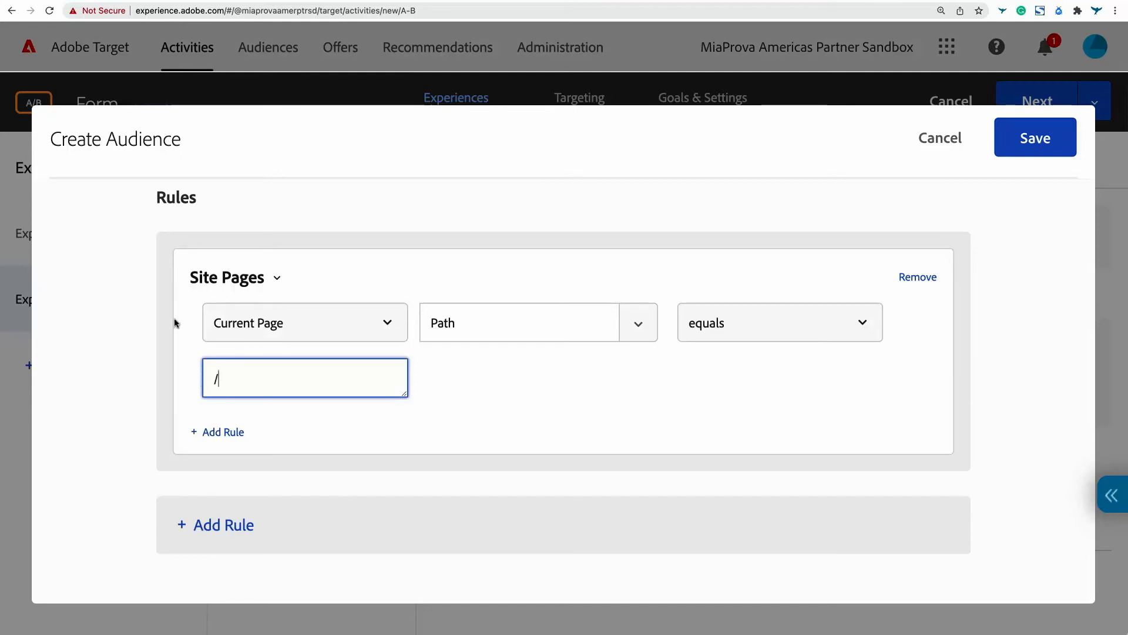
pyautogui.scroll(4, 1091, 260)
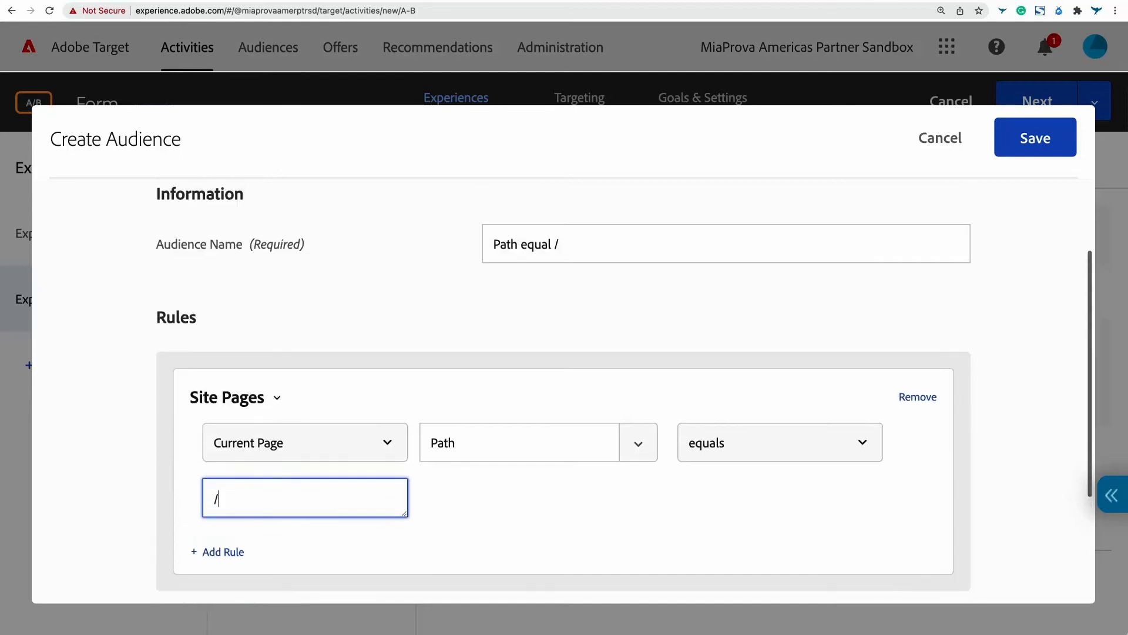
# - Save the new audience and apply "Path equal /" as the refinement for the target-global-mbox location
pyautogui.click(1035, 145)
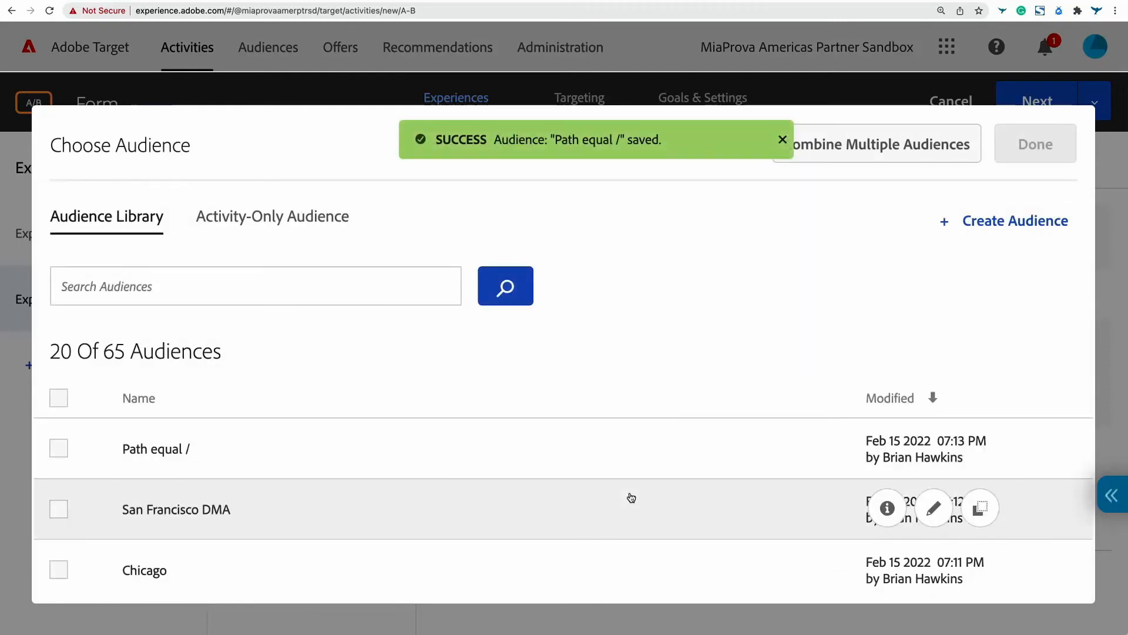
pyautogui.click(612, 471)
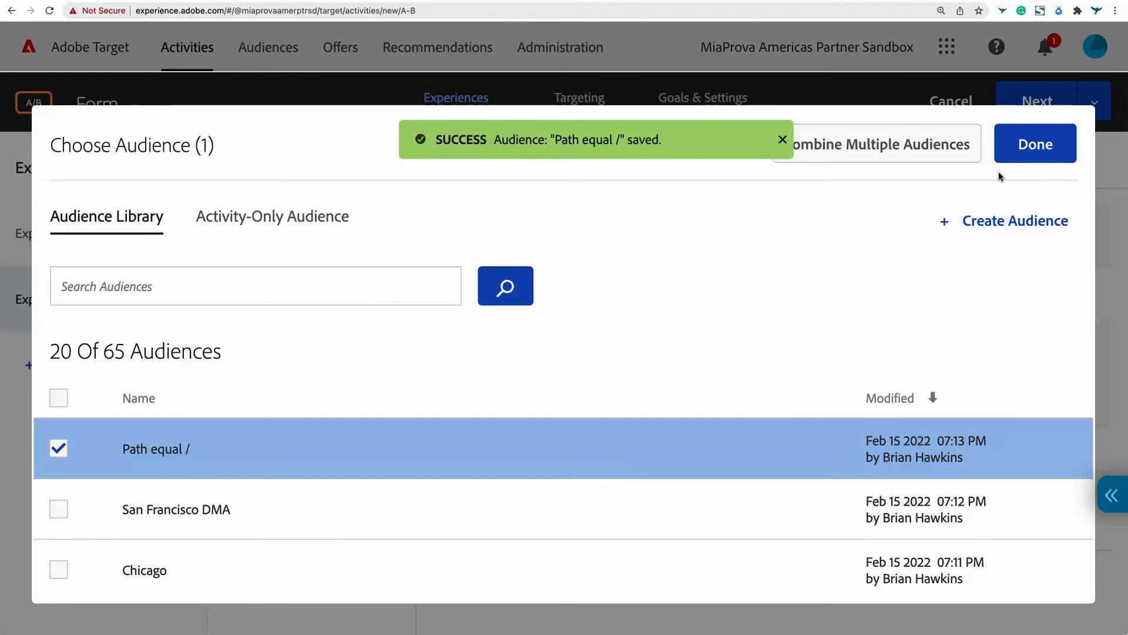
pyautogui.click(1035, 144)
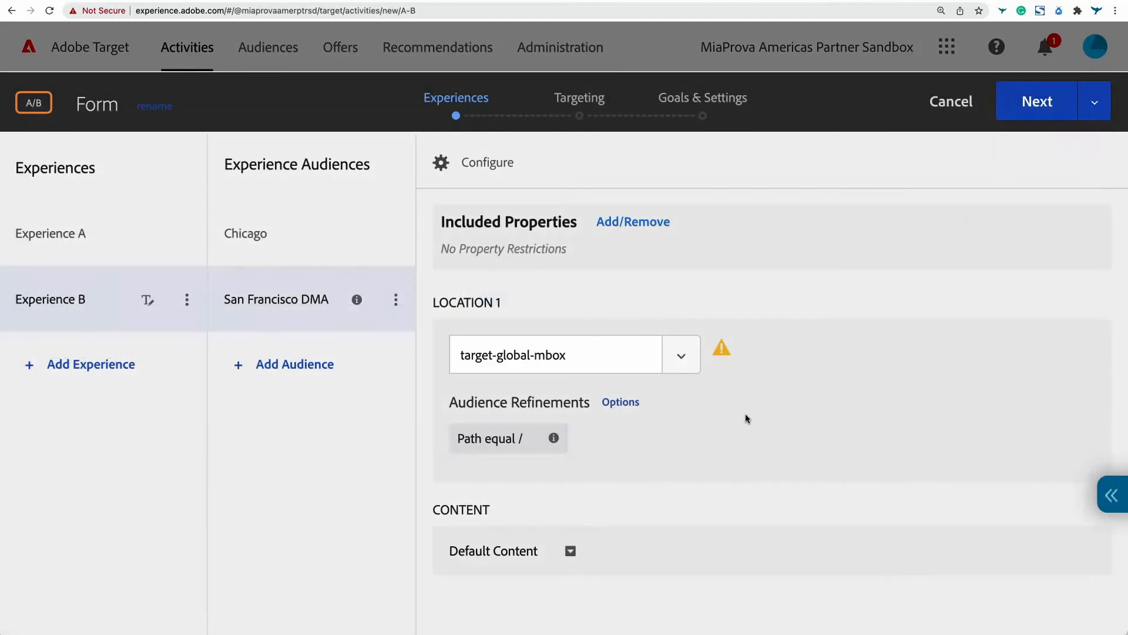
# - Review the location, refinement and content settings of Experiences A and B for the Chicago and San Francisco DMA audiences
pyautogui.press('cmd+shift+4')
pyautogui.moveTo(414, 206); pyautogui.dragTo(838, 622)
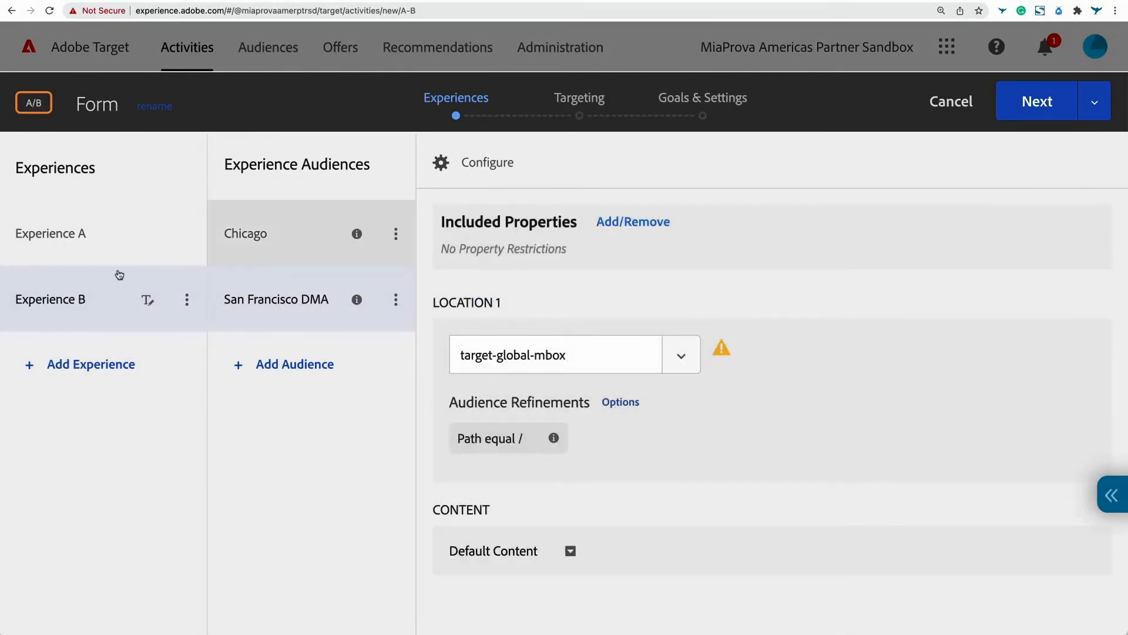
pyautogui.click(76, 245)
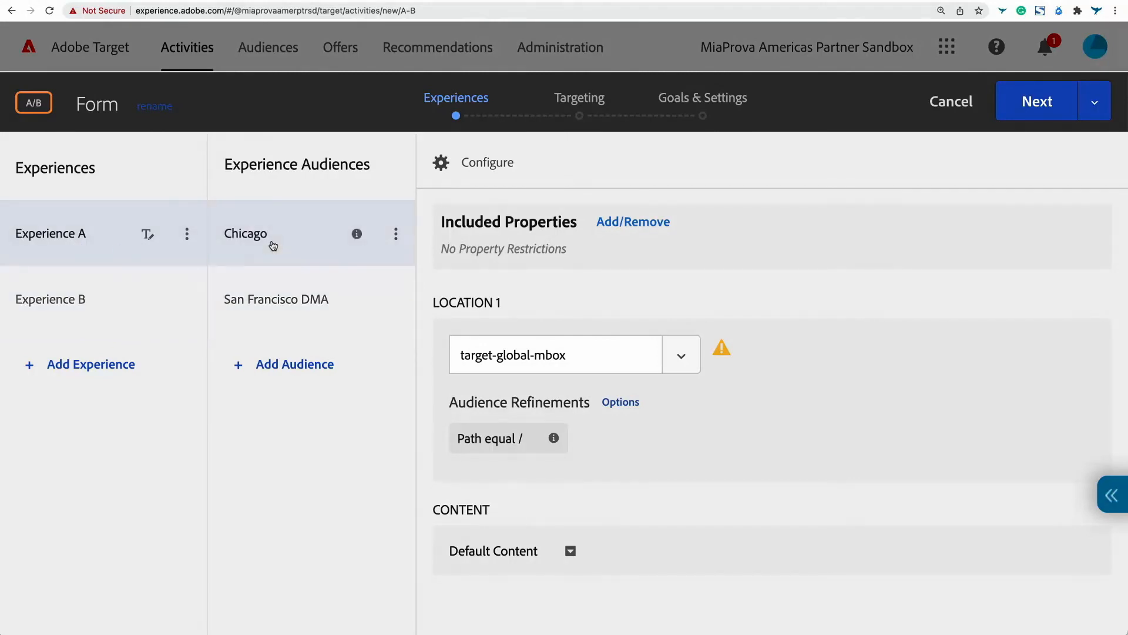
pyautogui.scroll(-3, 685, 346)
pyautogui.scroll(3, 685, 347)
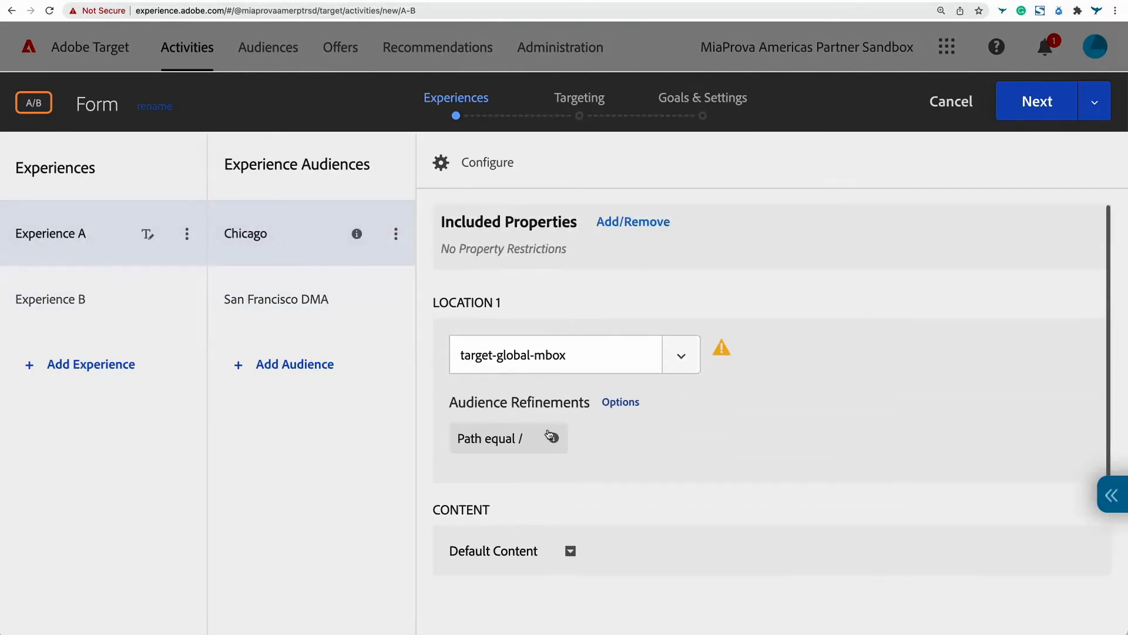
pyautogui.click(273, 294)
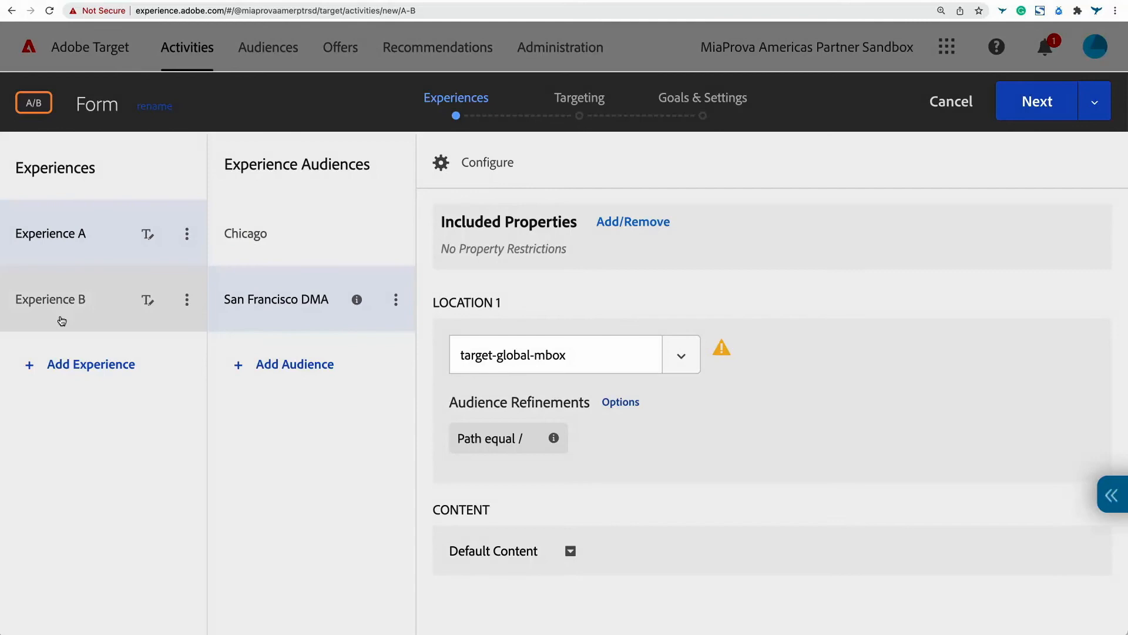
pyautogui.click(61, 320)
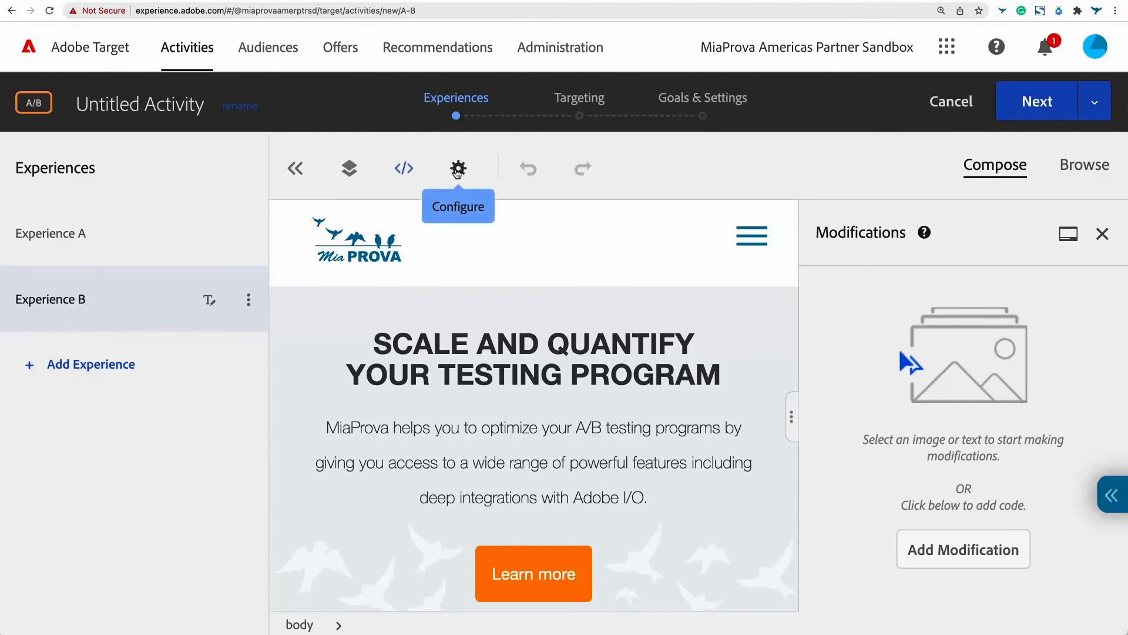
# - Check the Page Delivery rules of the visual composer's Untitled Activity, and close them without saving
pyautogui.click(457, 168)
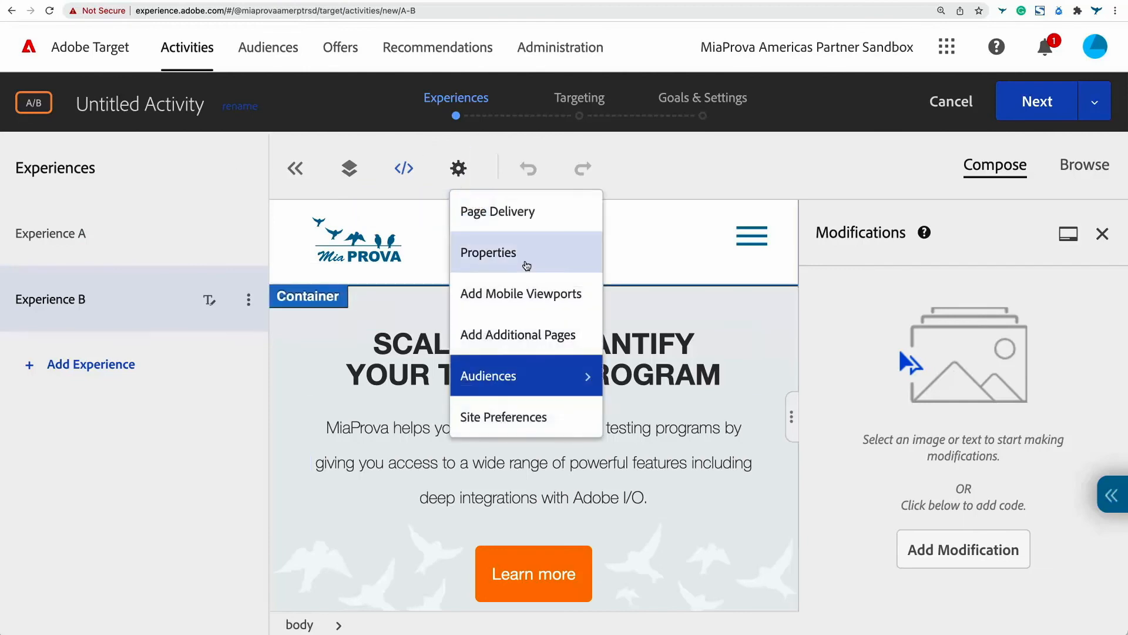
pyautogui.click(508, 222)
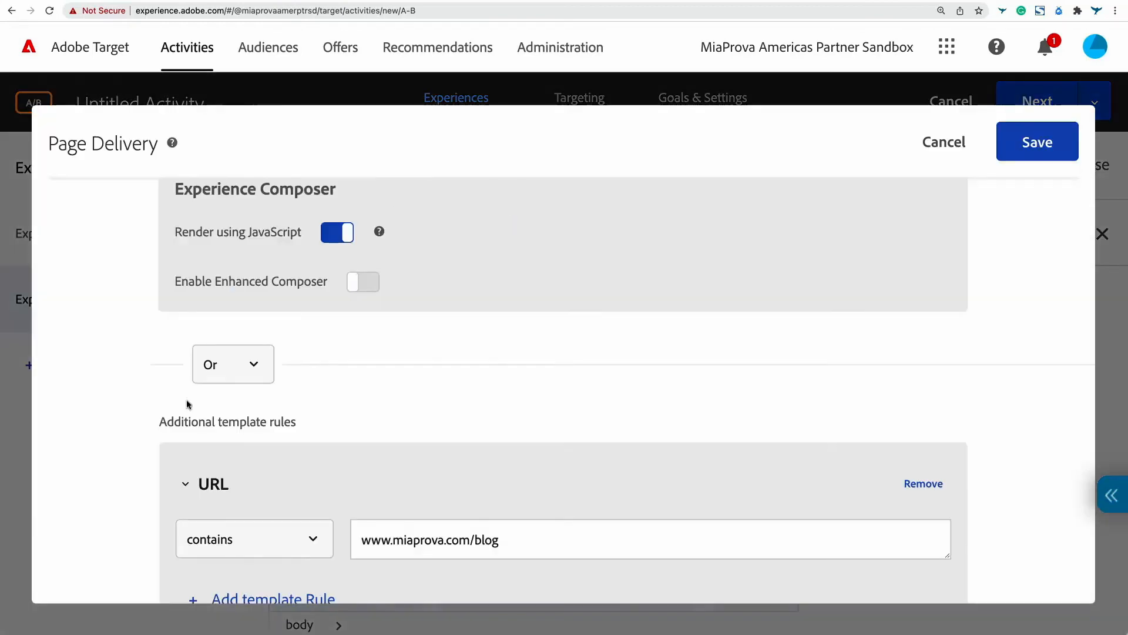
pyautogui.click(945, 142)
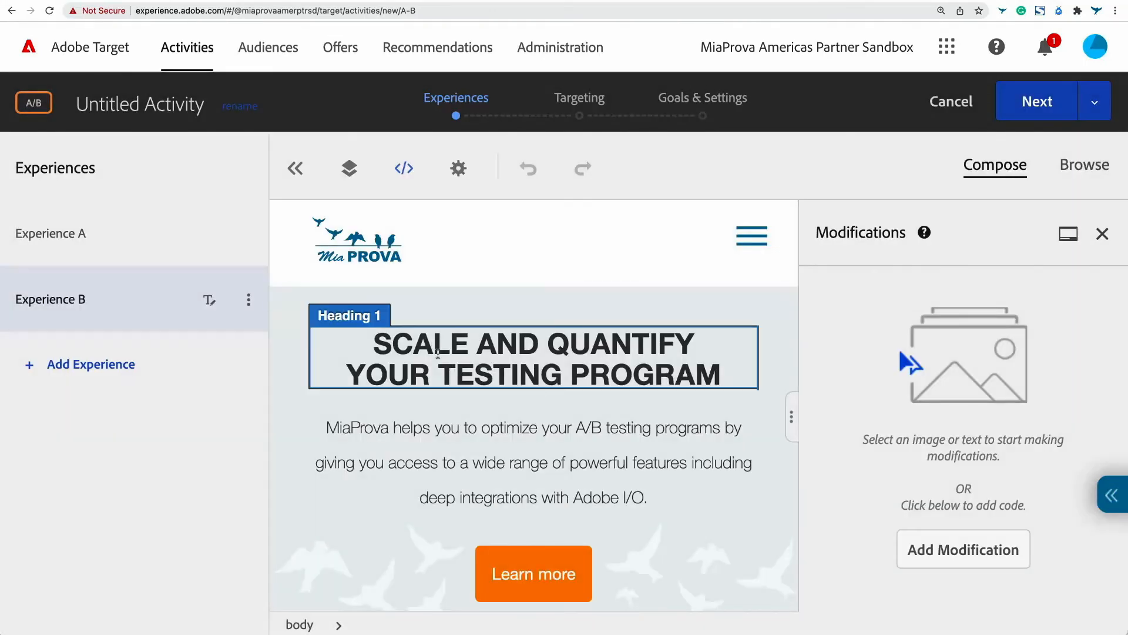
# - Enable multiple experience audiences for the visual composer's Untitled Activity
pyautogui.click(459, 171)
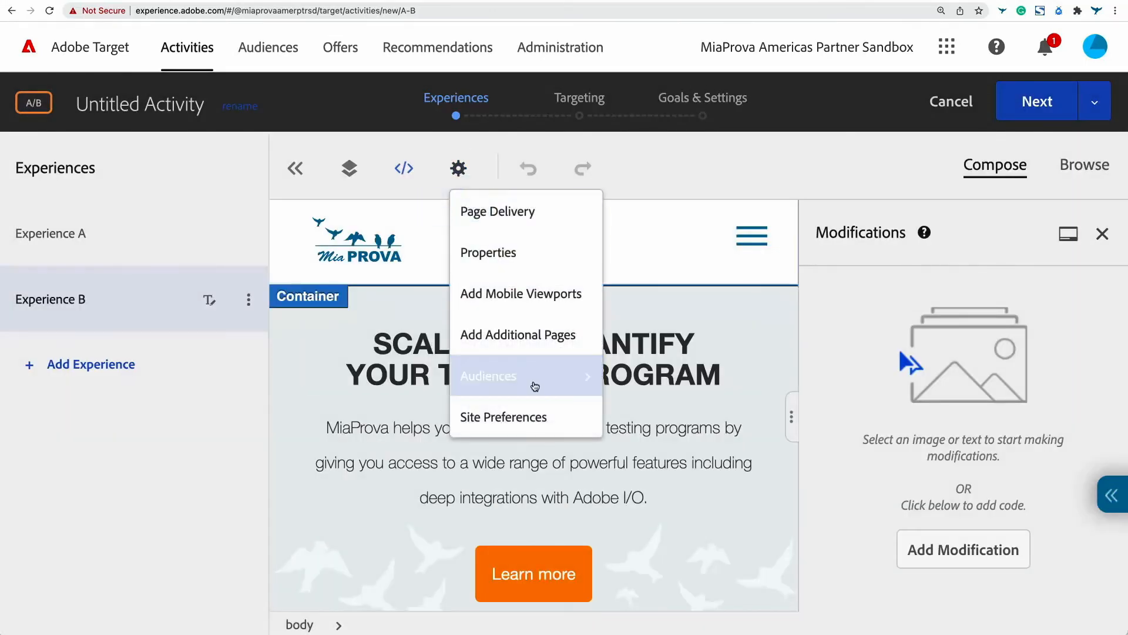
pyautogui.moveTo(533, 384)
pyautogui.click(672, 411)
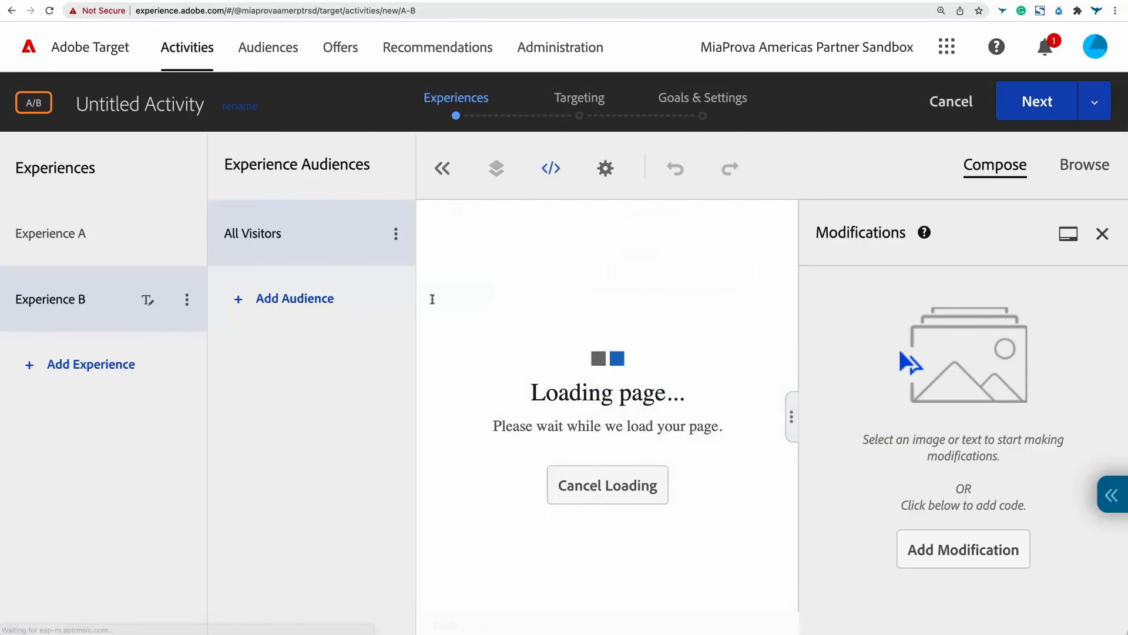
# - Replace the All Visitors experience audience with Chicago in the visual activity
pyautogui.click(396, 235)
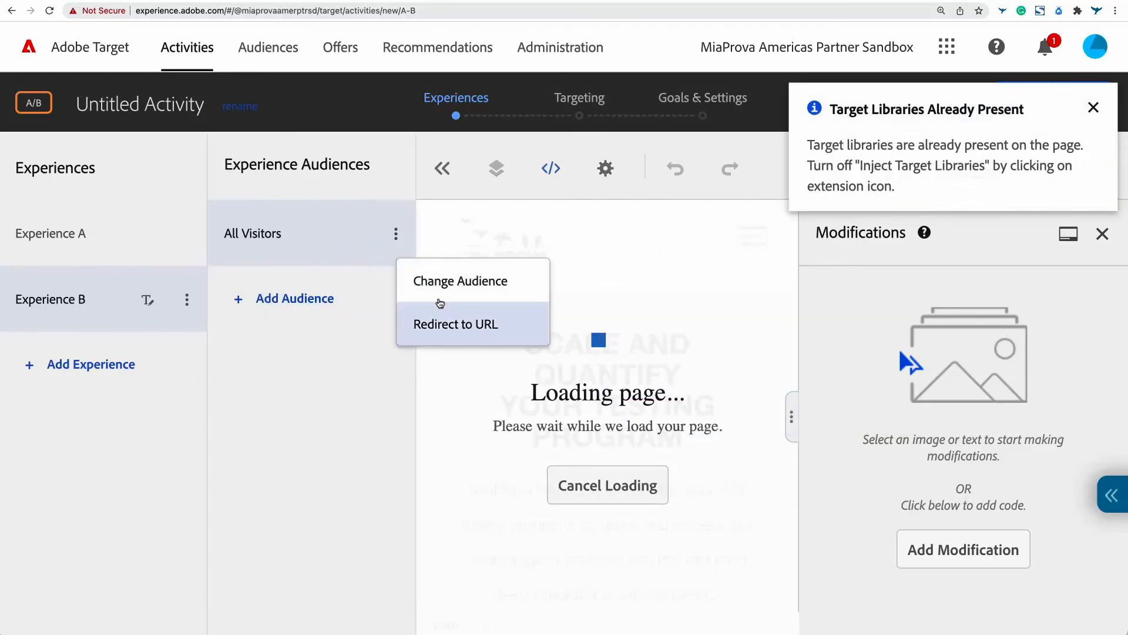
pyautogui.click(438, 282)
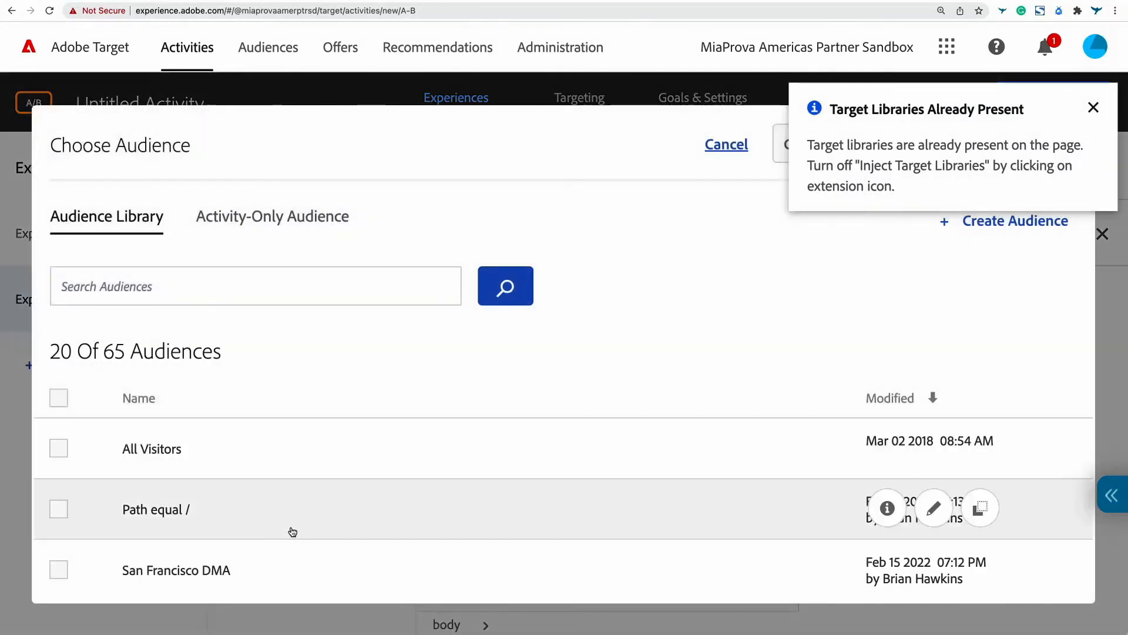
pyautogui.scroll(-2, 289, 529)
pyautogui.click(268, 581)
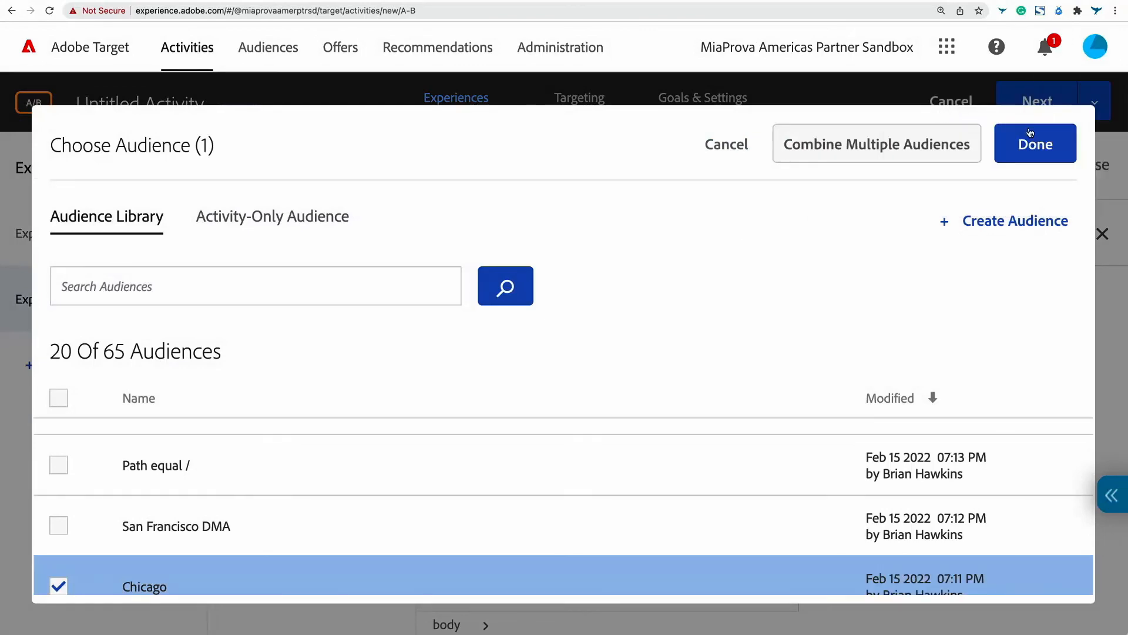
pyautogui.click(1035, 141)
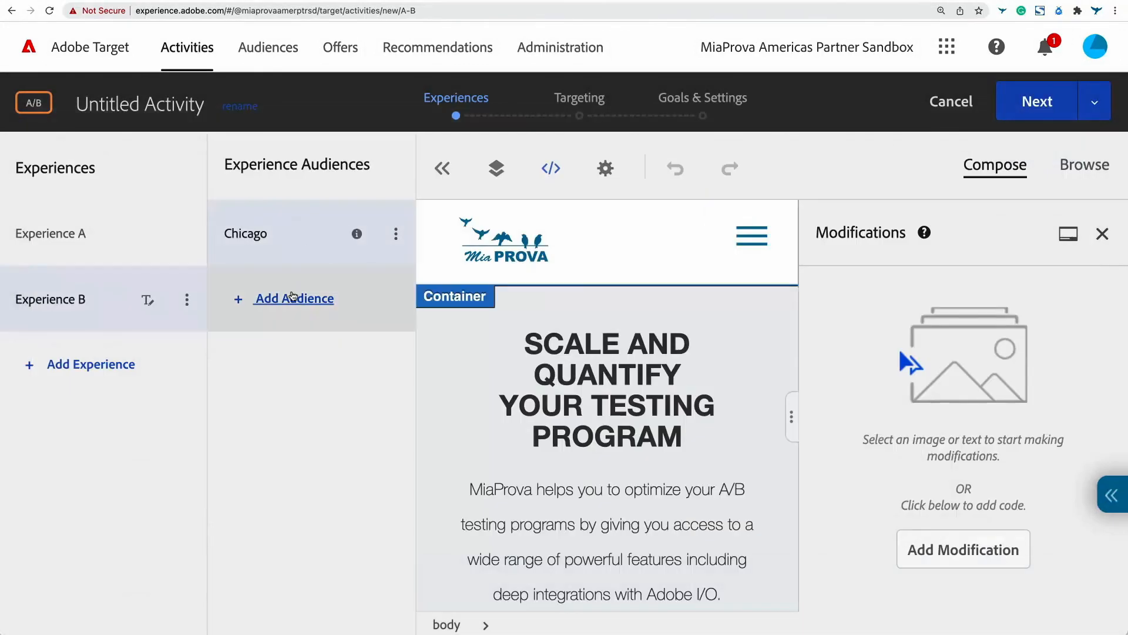
# - Add San Francisco DMA as a second experience audience in the visual activity
pyautogui.click(292, 298)
pyautogui.click(294, 529)
pyautogui.click(1002, 138)
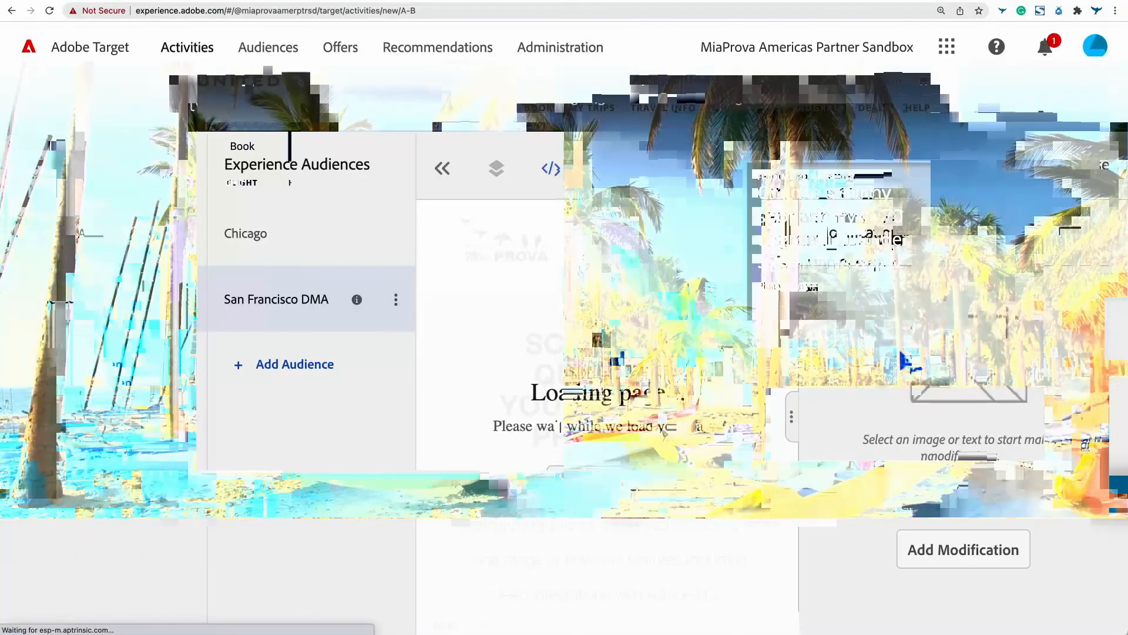
# - Look over the United home page, including its hero offer and destination map
pyautogui.scroll(-5, 907, 363)
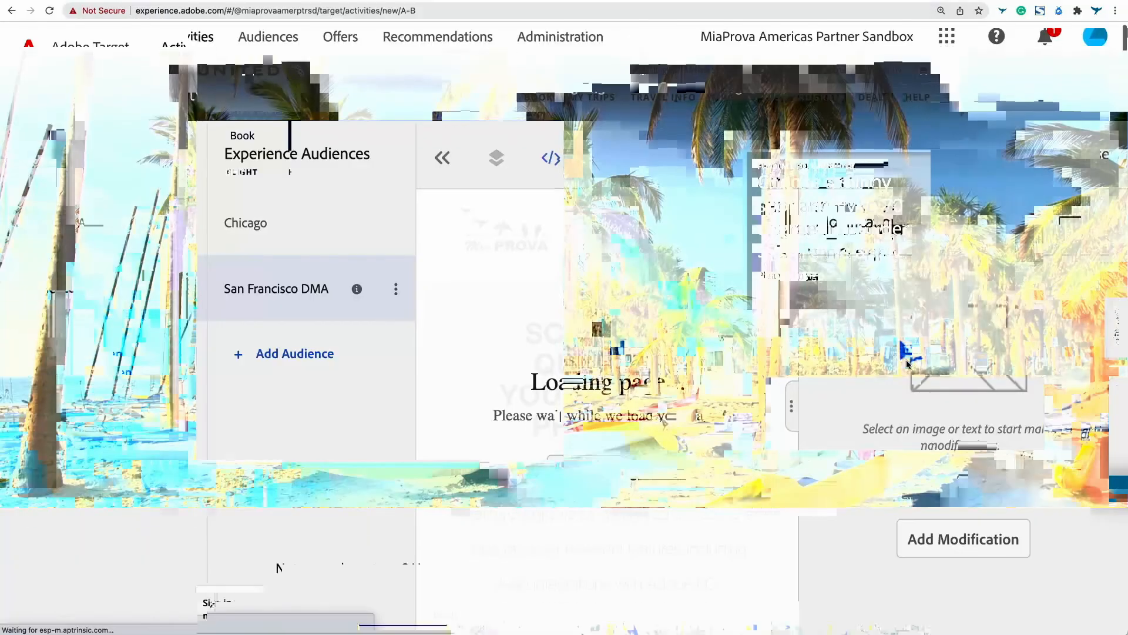
pyautogui.scroll(-3, 908, 366)
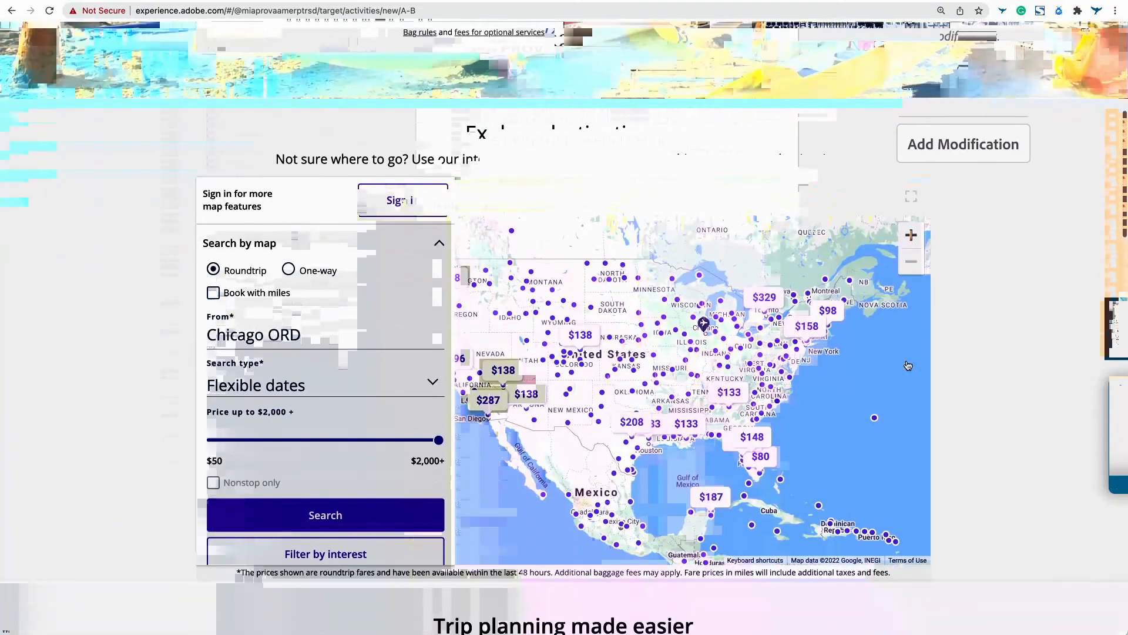
pyautogui.scroll(8, 1008, 313)
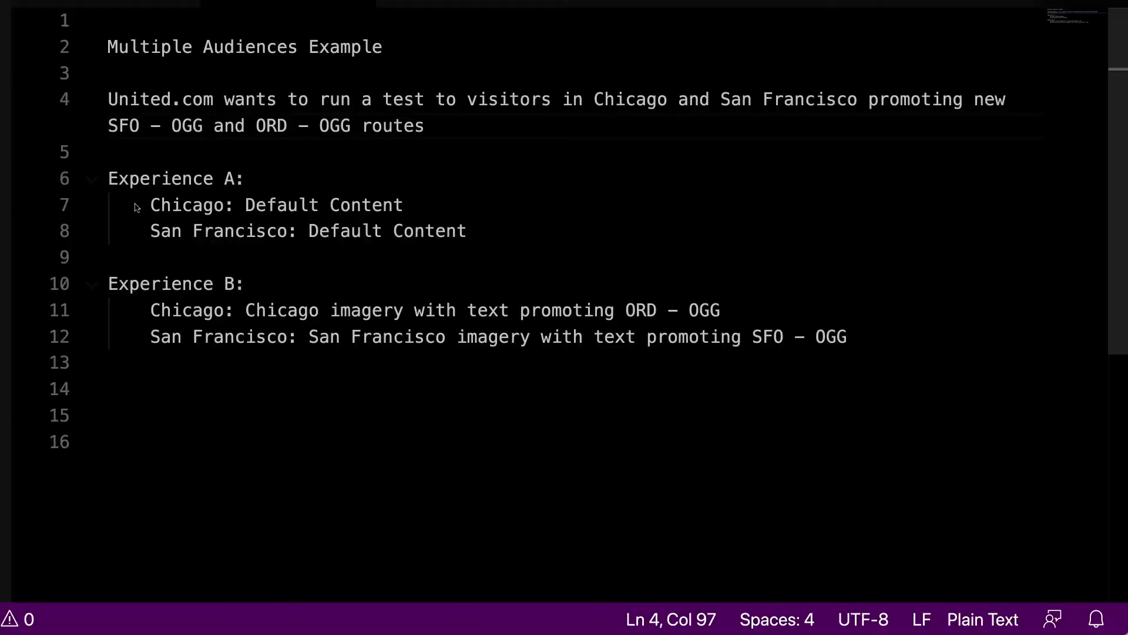
# - Review the Multiple Audiences Example brief, covering the Chicago and San Francisco visitors and the SFO - OGG and ORD - OGG routes
pyautogui.click(509, 99)
pyautogui.moveTo(393, 47); pyautogui.dragTo(111, 47)
pyautogui.click(340, 125)
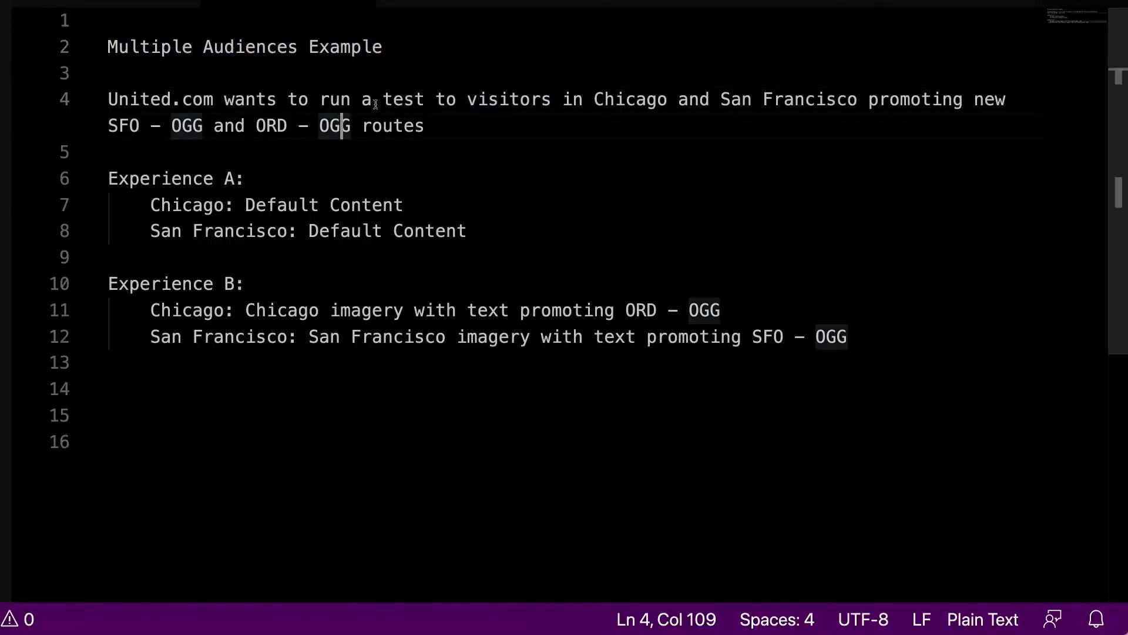
pyautogui.click(415, 99)
pyautogui.click(562, 99)
pyautogui.click(636, 99)
pyautogui.click(795, 99)
pyautogui.click(129, 125)
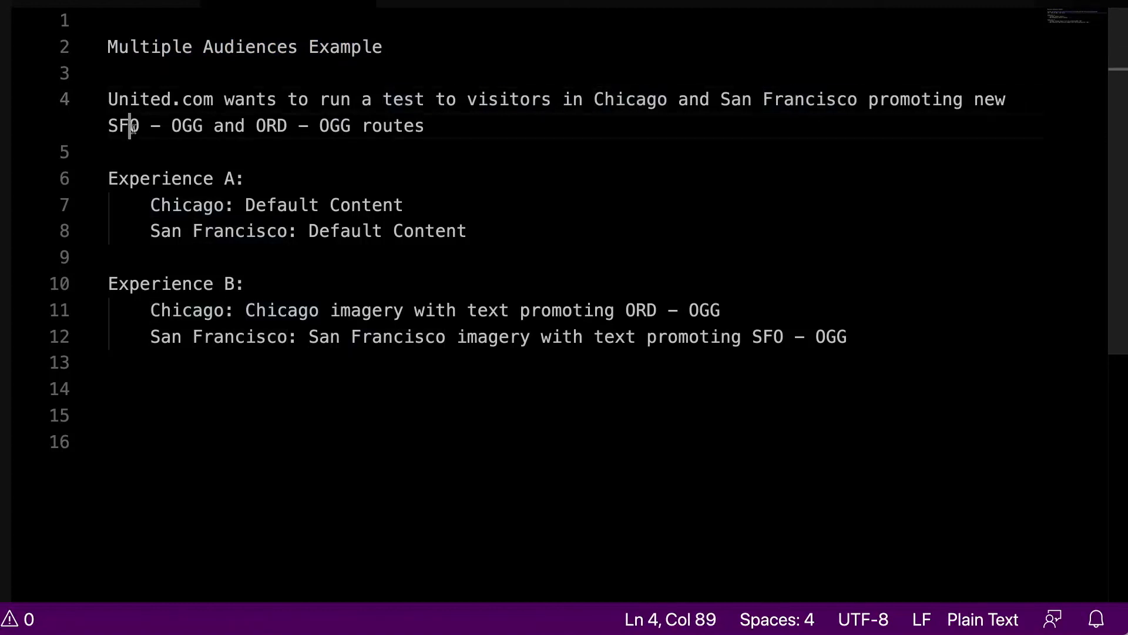
pyautogui.doubleClick(182, 128)
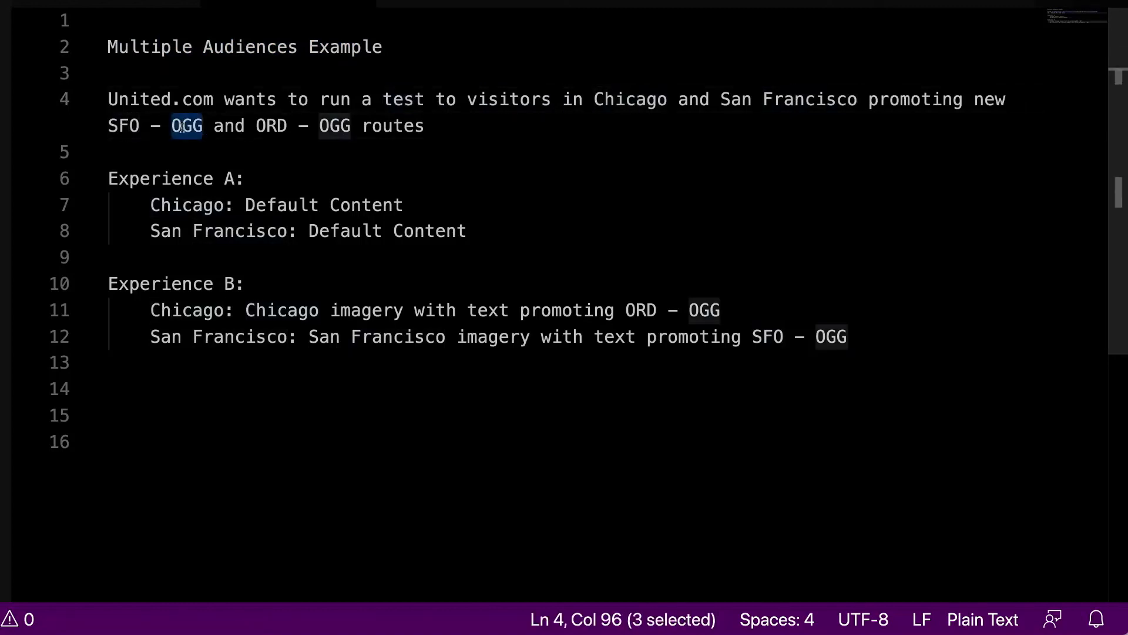
pyautogui.click(278, 126)
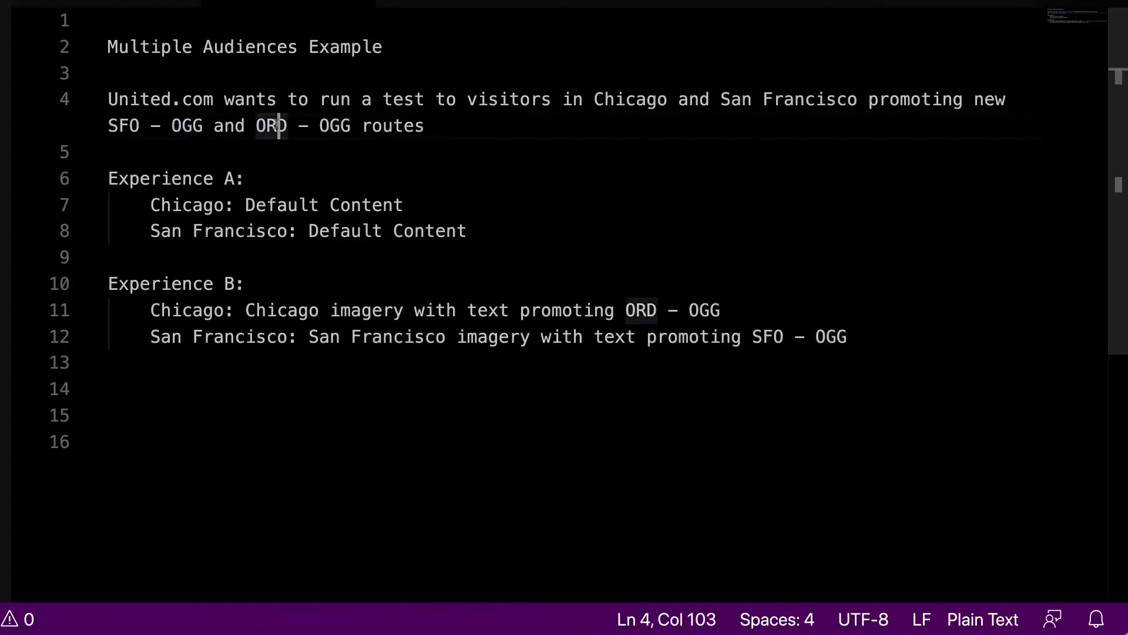
pyautogui.doubleClick(342, 125)
pyautogui.click(246, 125)
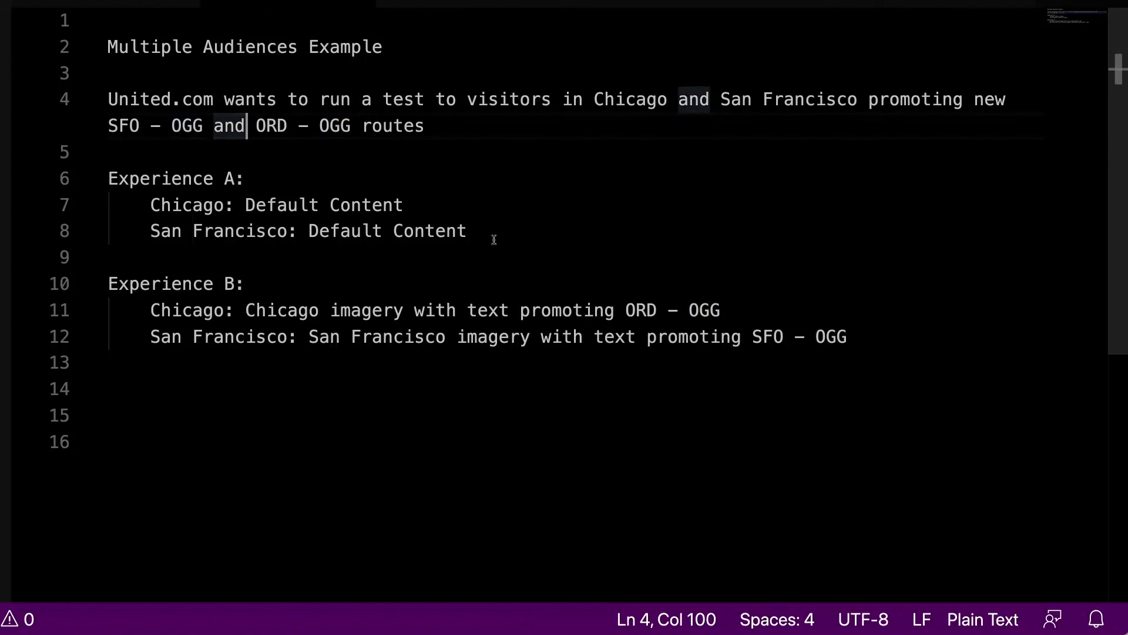
# - Examine the planned Chicago and San Francisco content for Experience A and Experience B in the notes
pyautogui.moveTo(470, 231); pyautogui.dragTo(154, 195)
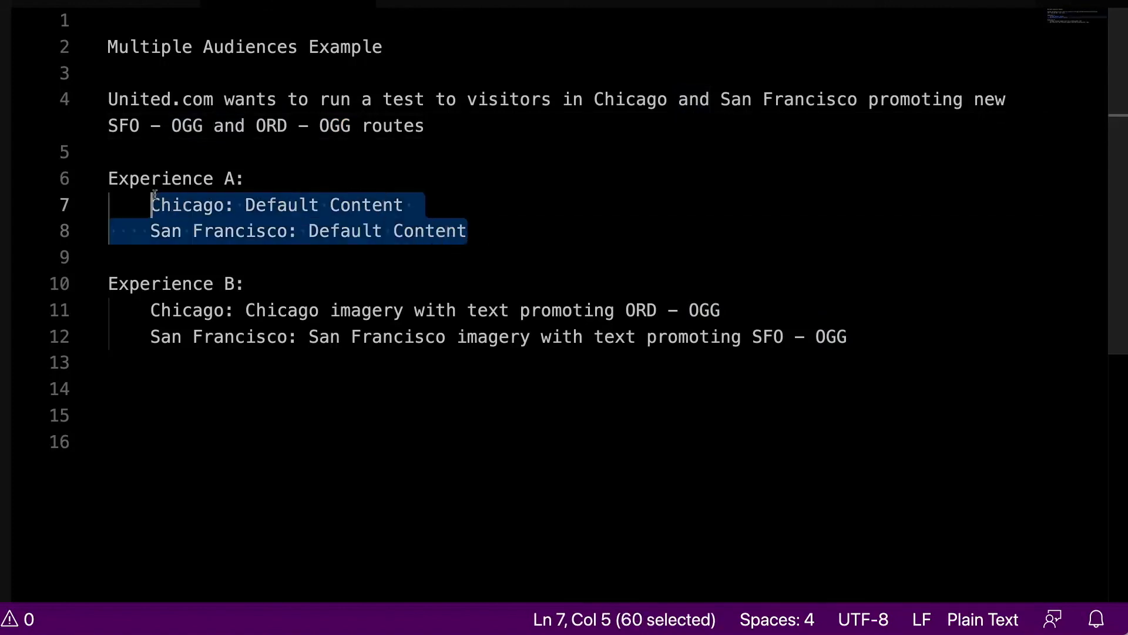
pyautogui.click(257, 177)
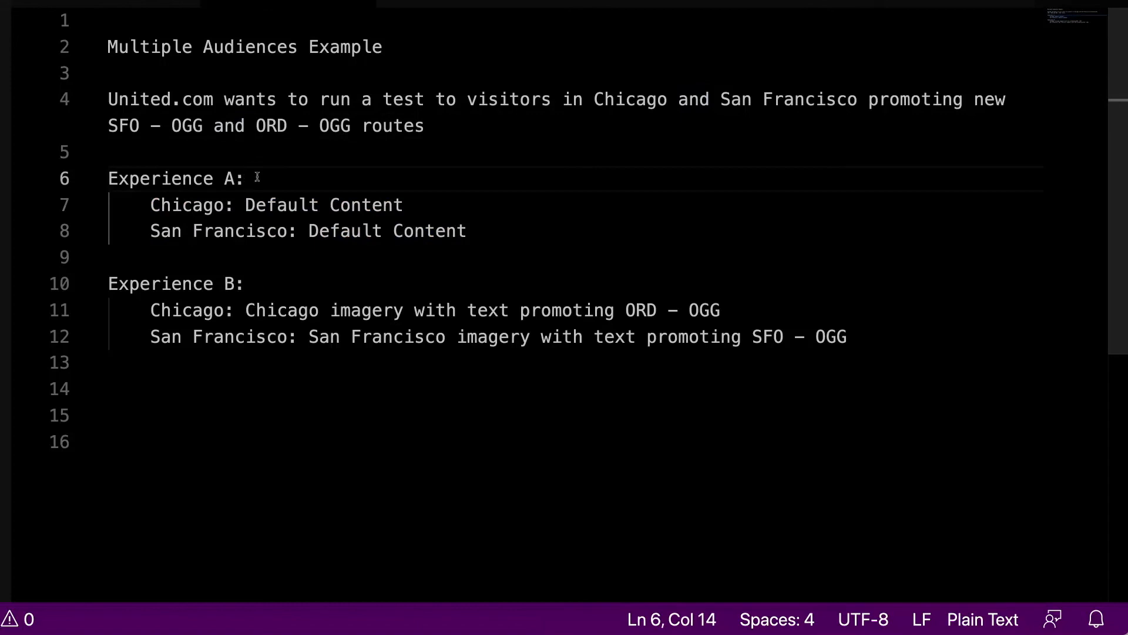
pyautogui.click(215, 205)
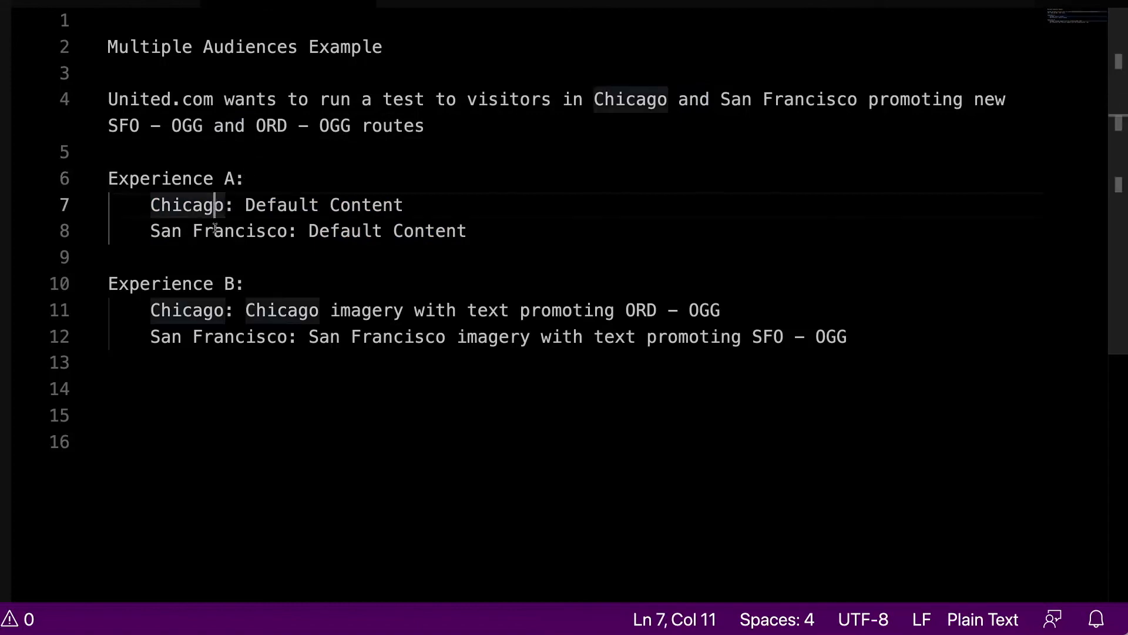
pyautogui.click(215, 229)
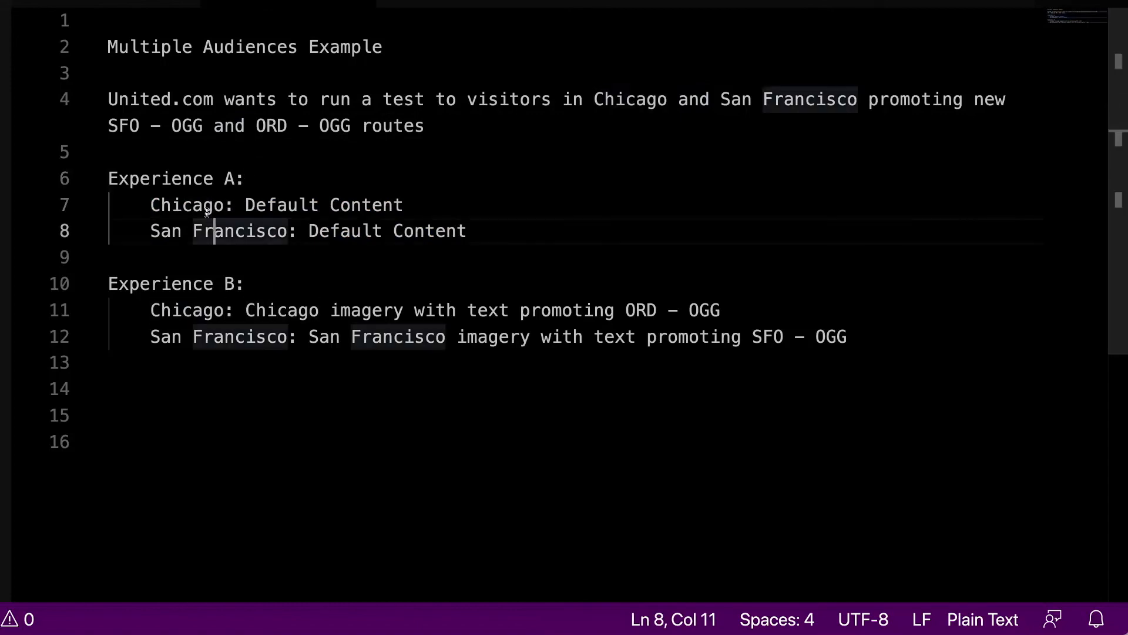
pyautogui.click(262, 203)
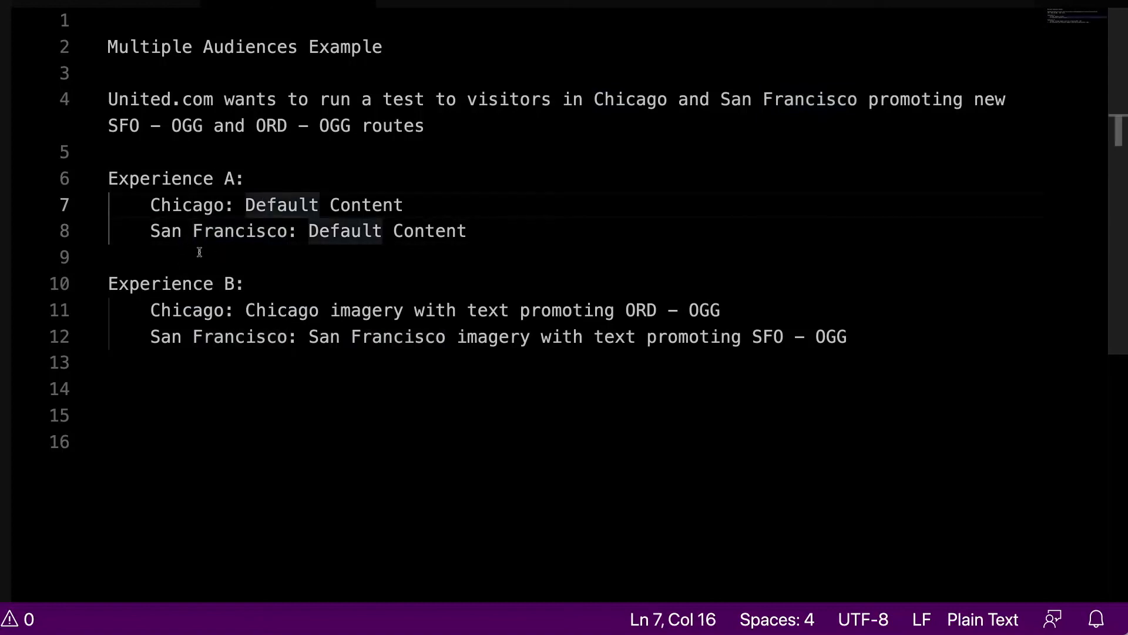
pyautogui.click(152, 310)
pyautogui.click(257, 310)
pyautogui.click(228, 309)
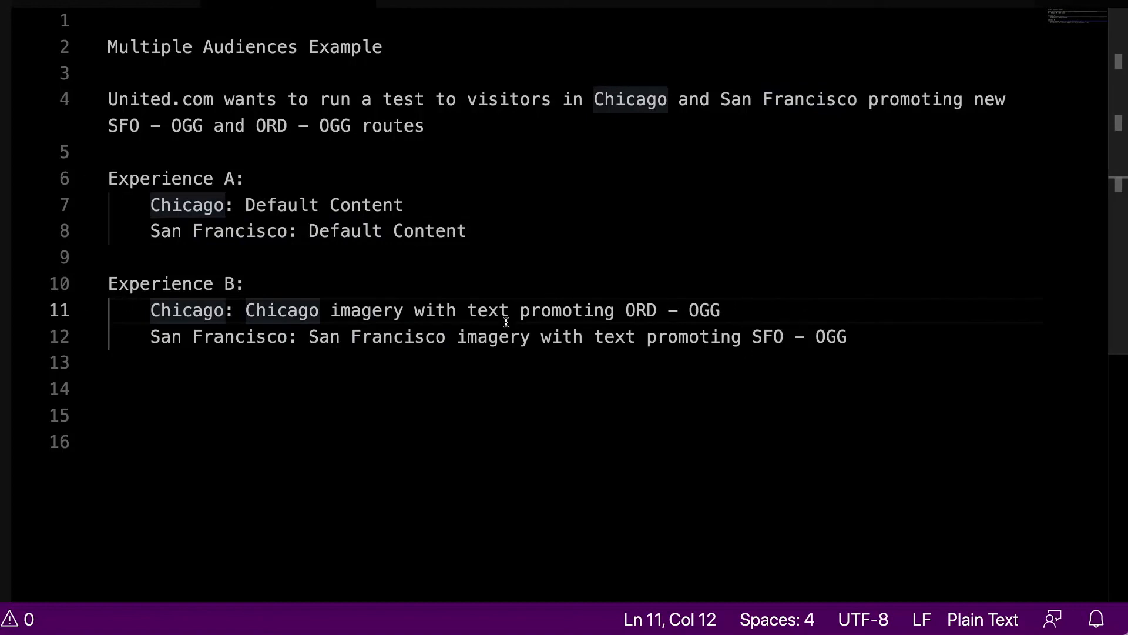
pyautogui.click(191, 384)
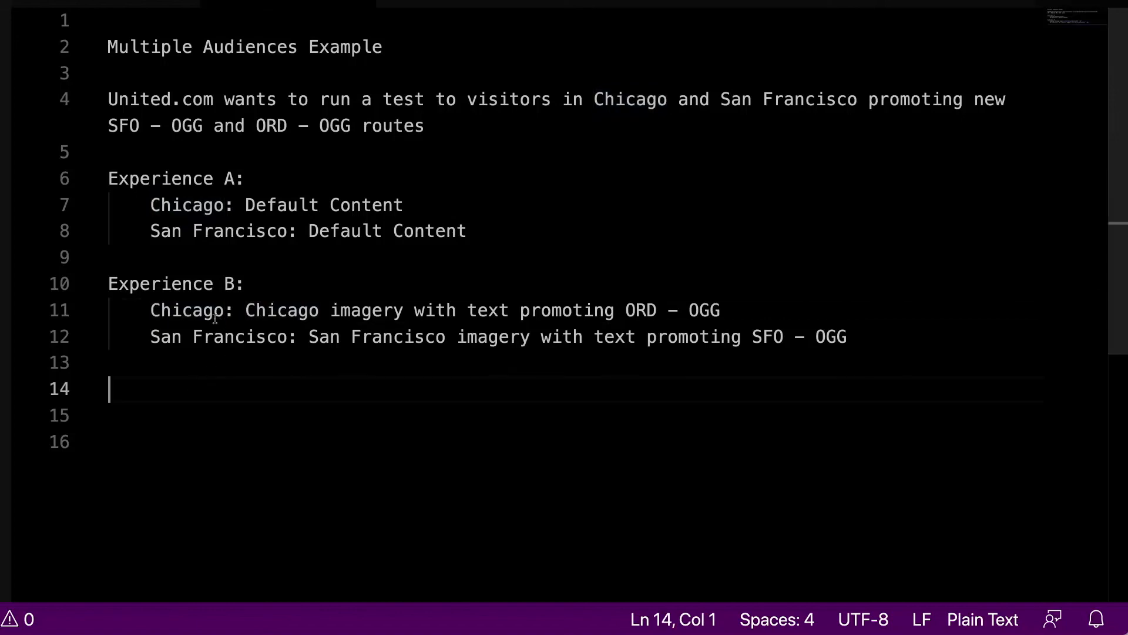
# - Switch to the browser and bring up the Form A/B activity in Adobe Target
pyautogui.press('super+Tab')
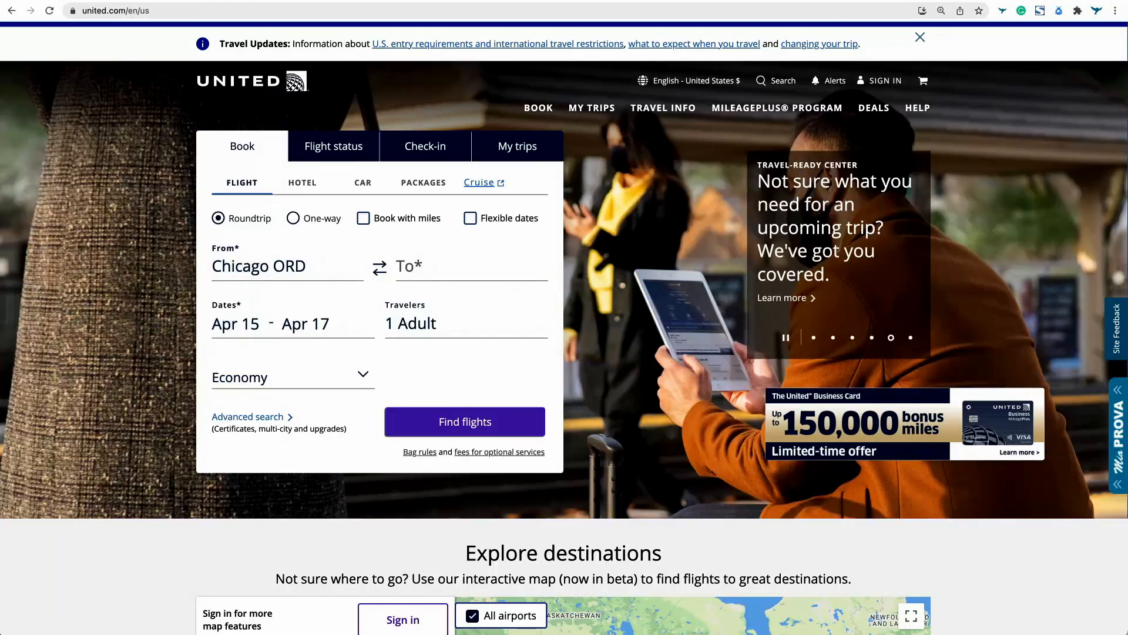
pyautogui.click(376, 1)
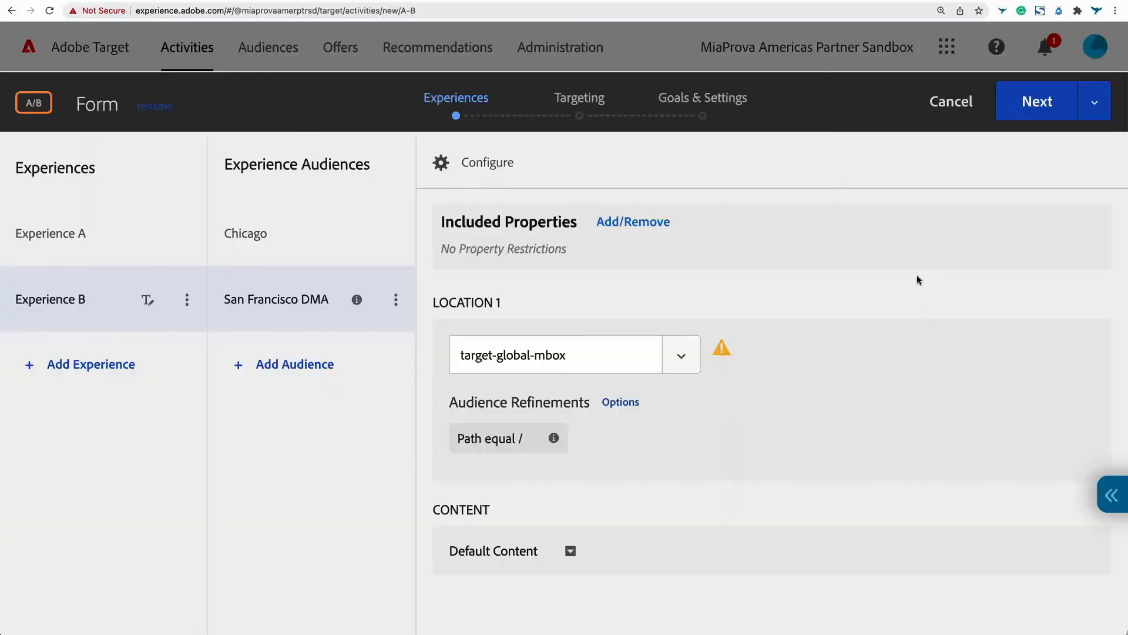